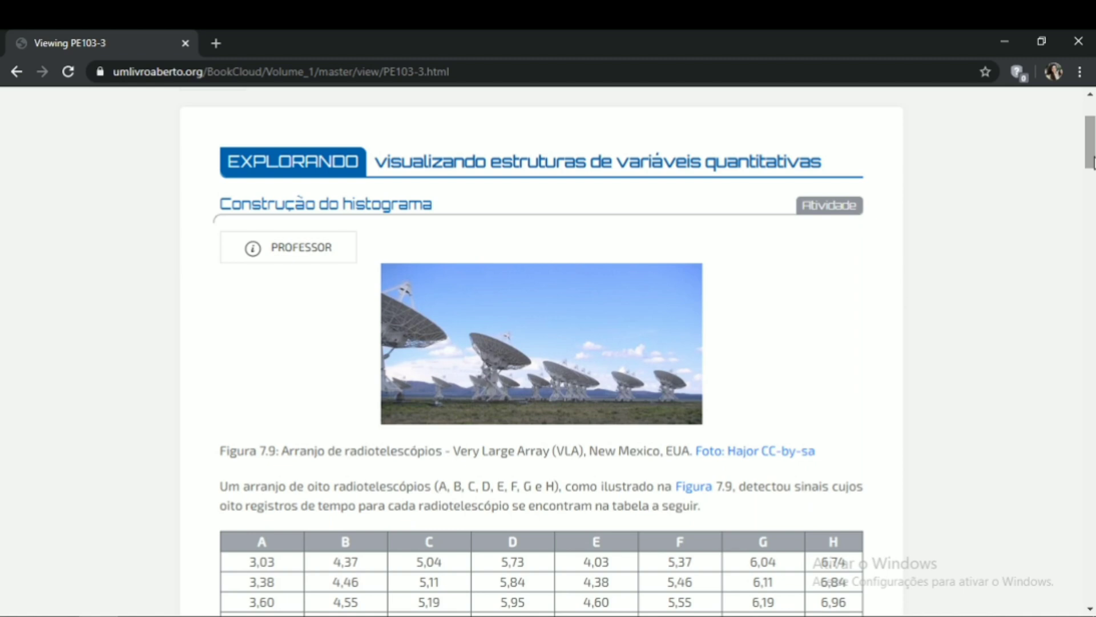
# - Scroll through the histogram exercise page to read the radiotelescope data table, questions and class-interval table
pyautogui.moveTo(1091, 163); pyautogui.dragTo(1092, 195)
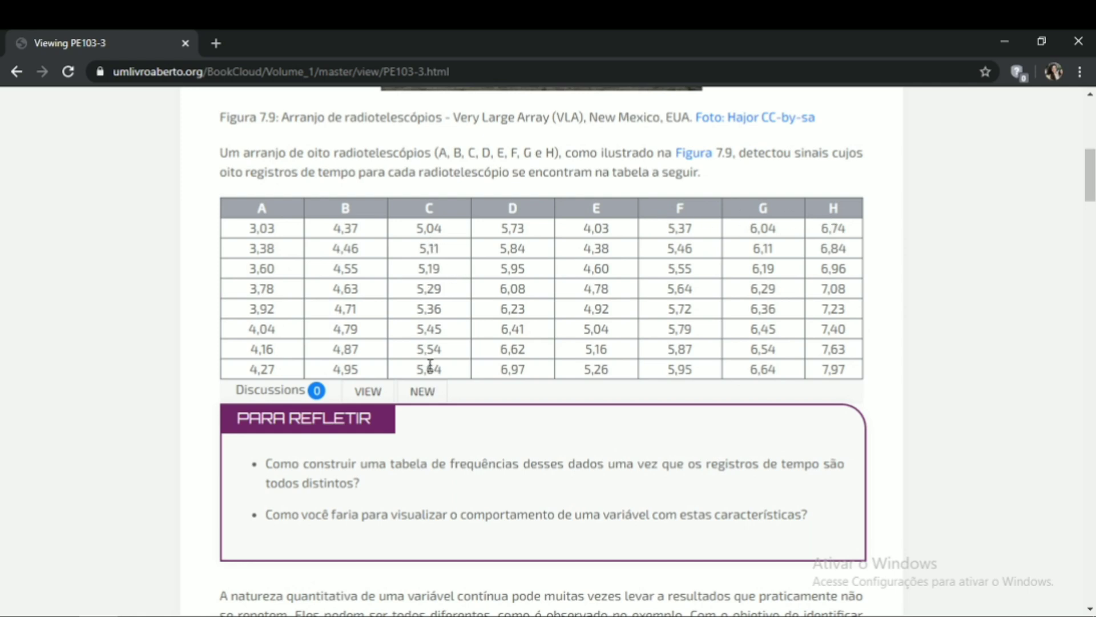
pyautogui.scroll(-1, 429, 366)
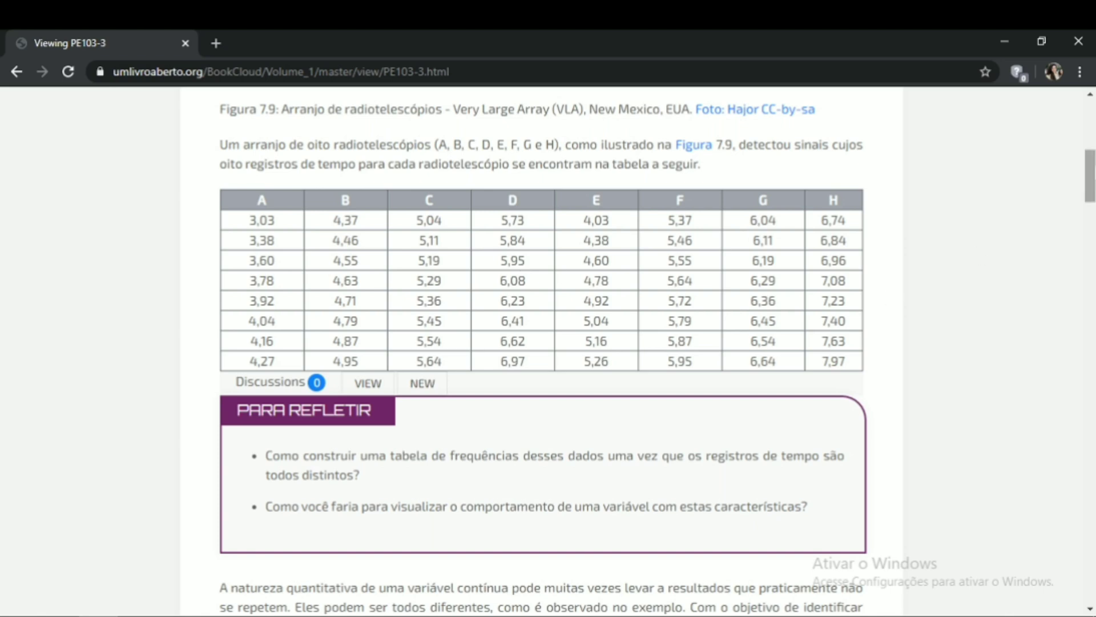
pyautogui.moveTo(1091, 175); pyautogui.dragTo(1090, 206)
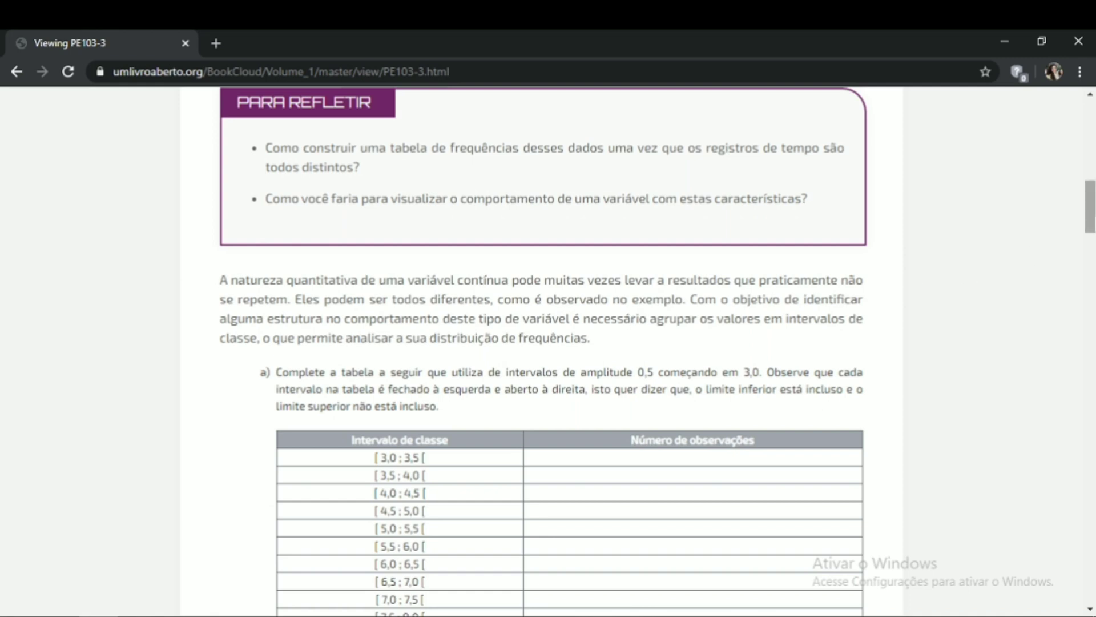
pyautogui.moveTo(1092, 224); pyautogui.dragTo(1092, 200)
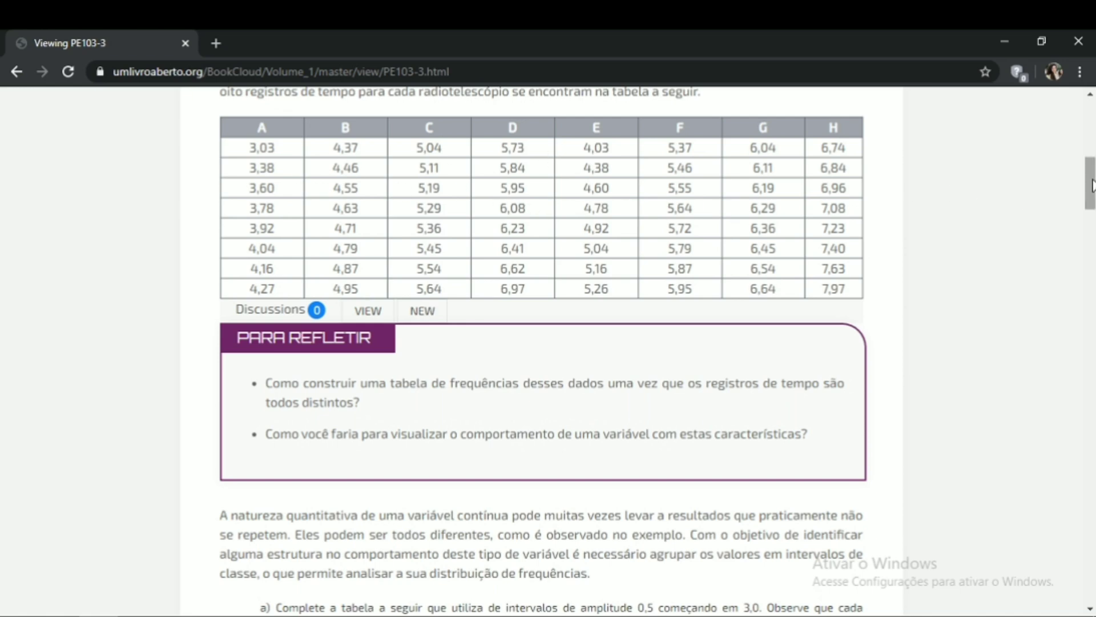
pyautogui.moveTo(1092, 184); pyautogui.dragTo(1092, 226)
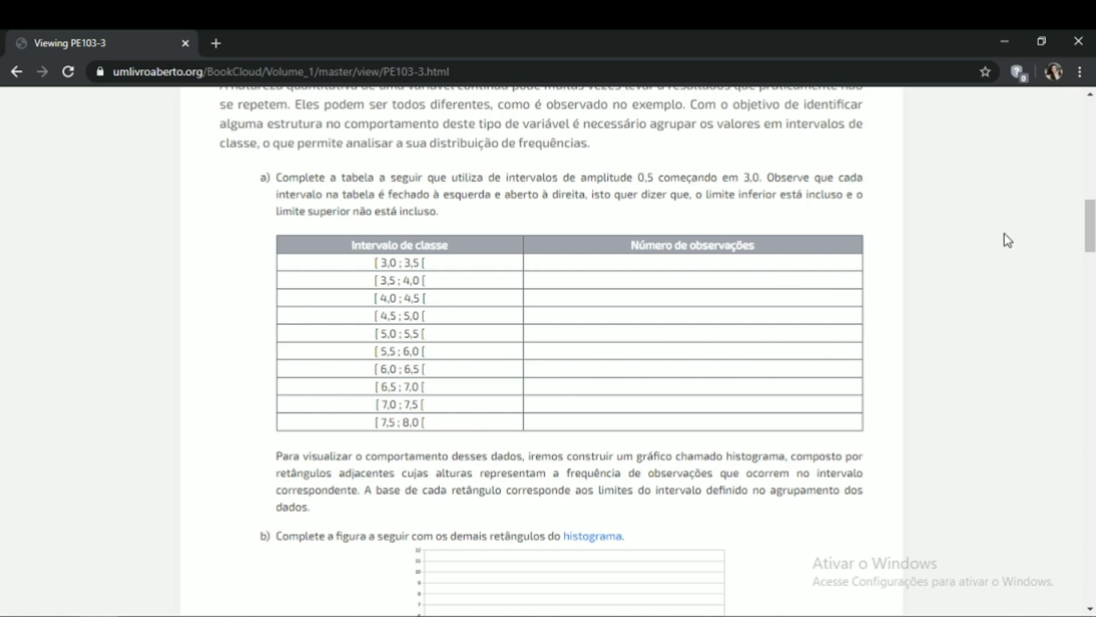
pyautogui.moveTo(1095, 229); pyautogui.dragTo(1094, 245)
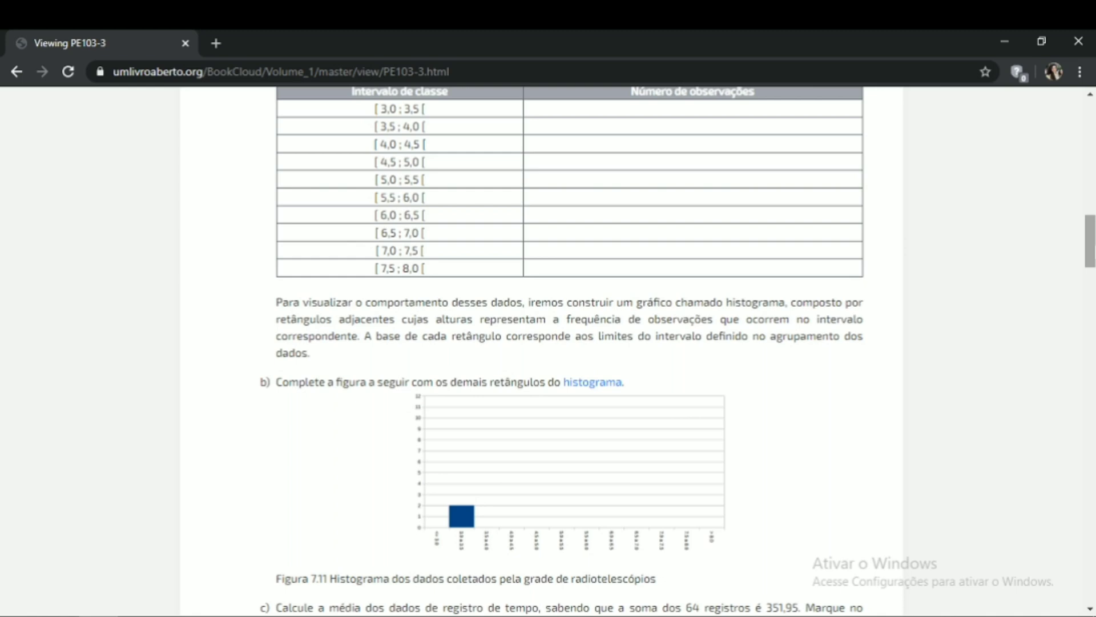
pyautogui.moveTo(1095, 245); pyautogui.dragTo(1092, 133)
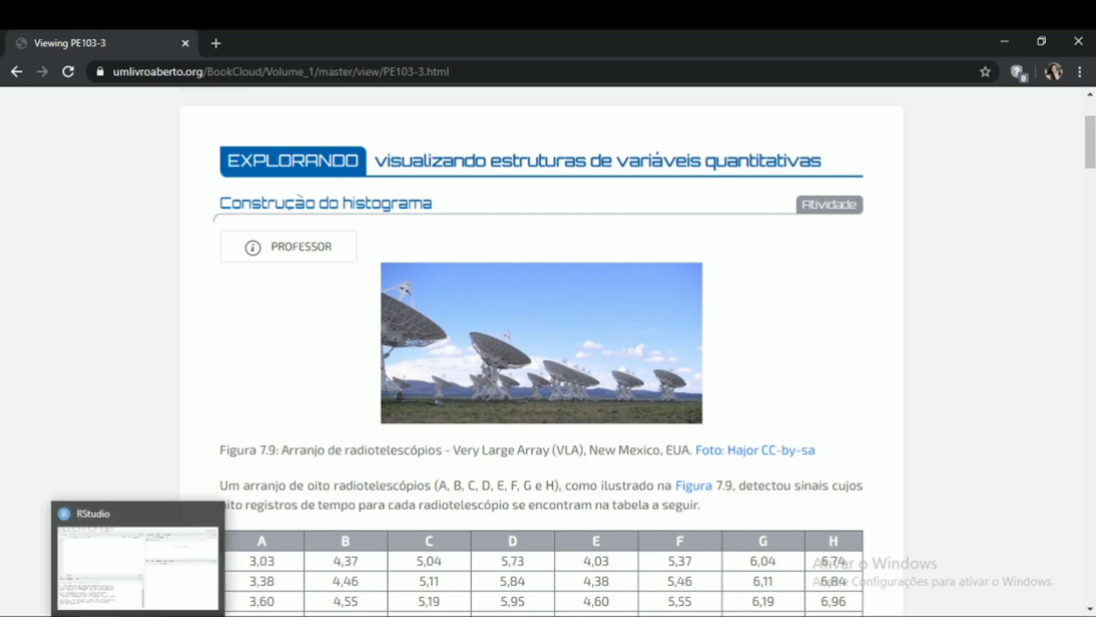
# - Switch to RStudio and run library(Rcmdr) in the script to launch R Commander
pyautogui.click(137, 615)
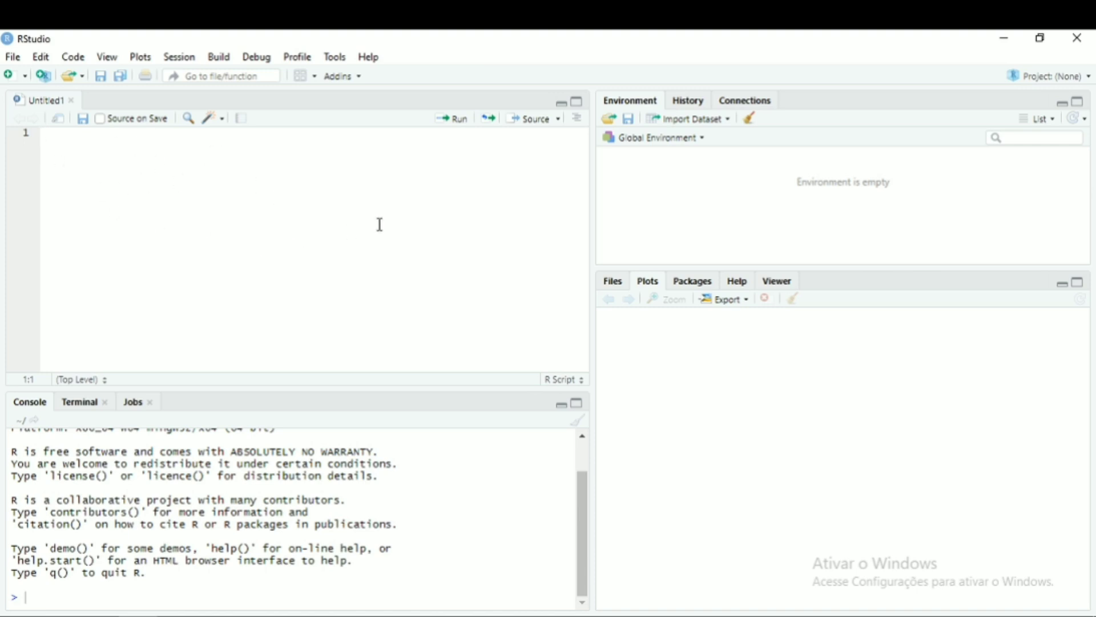
pyautogui.write('libr')
pyautogui.press('Tab')
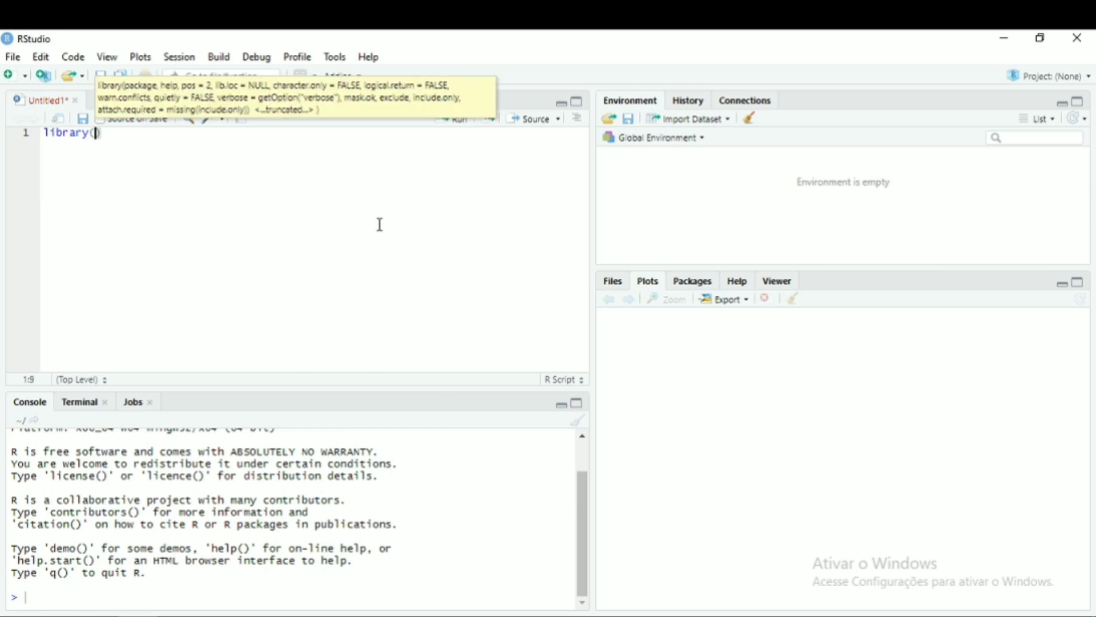
pyautogui.write('rcm')
pyautogui.press('Tab')
pyautogui.press('Right')
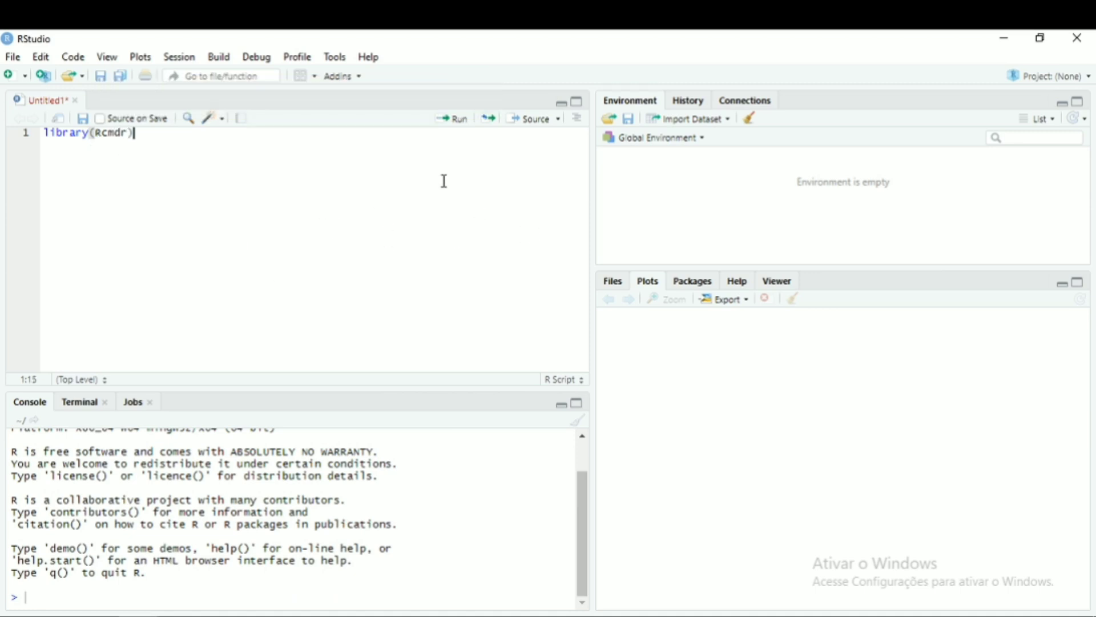
pyautogui.click(452, 119)
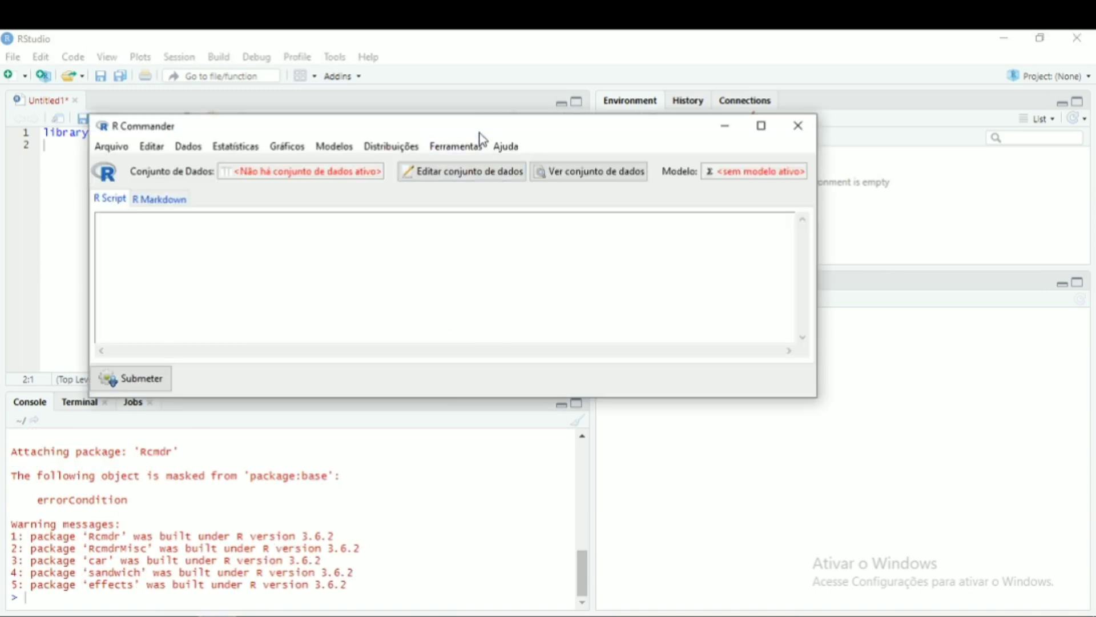
# - Move the R Commander window aside and review the radiotelescope data table on the web page
pyautogui.moveTo(478, 128); pyautogui.dragTo(458, 90)
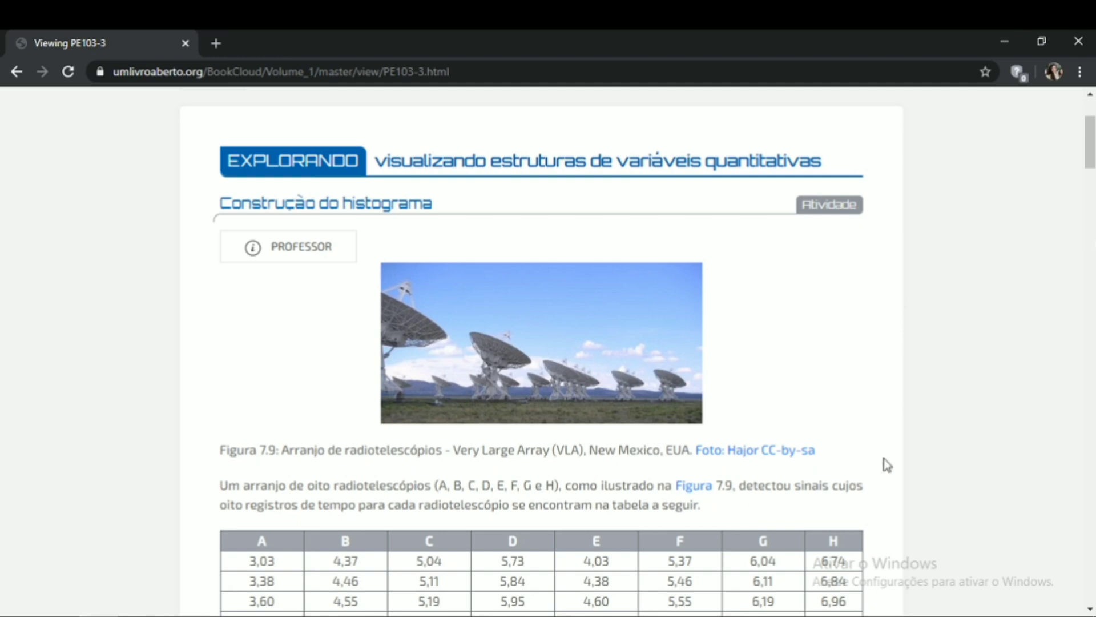
pyautogui.moveTo(1093, 150); pyautogui.dragTo(1094, 182)
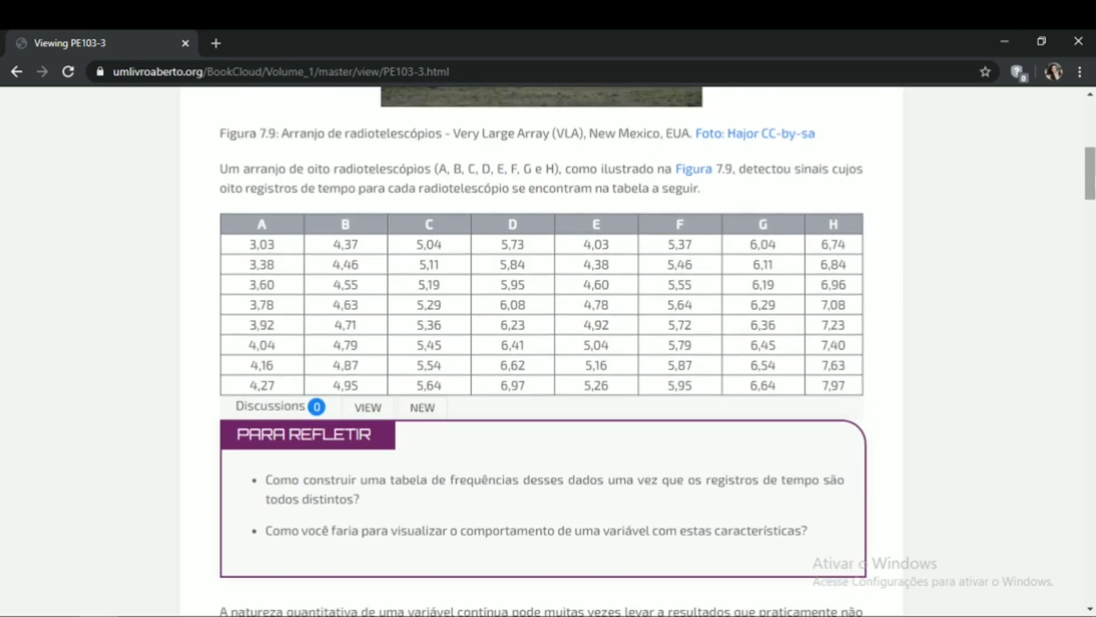
pyautogui.moveTo(250, 246); pyautogui.dragTo(925, 363)
pyautogui.click(926, 362)
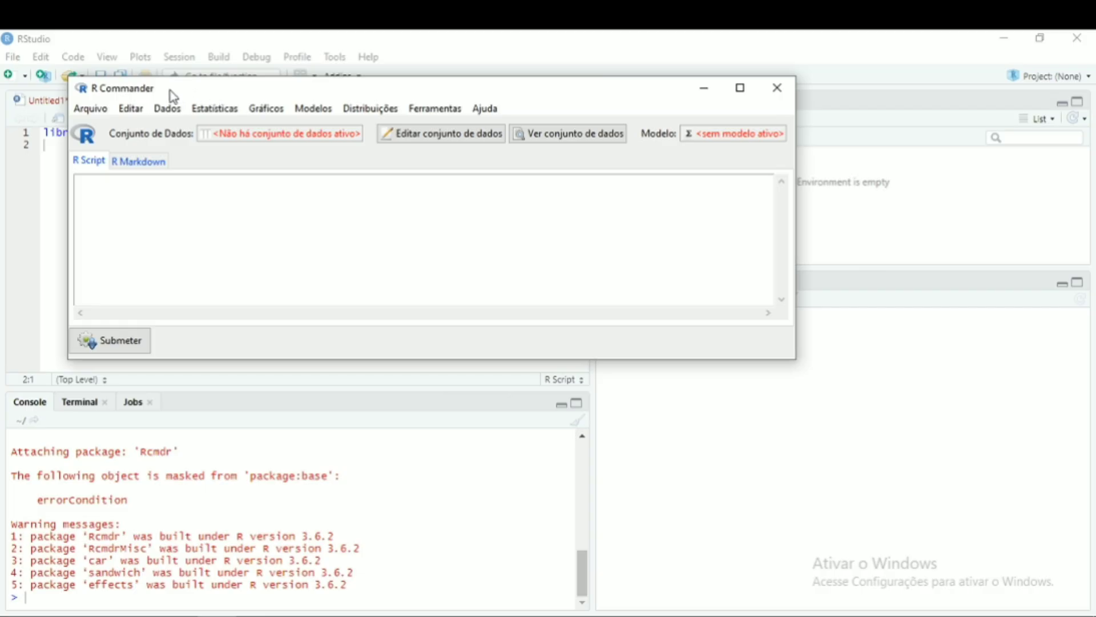
# - Start importing a dataset from an Excel file and name the dataset radio
pyautogui.click(167, 113)
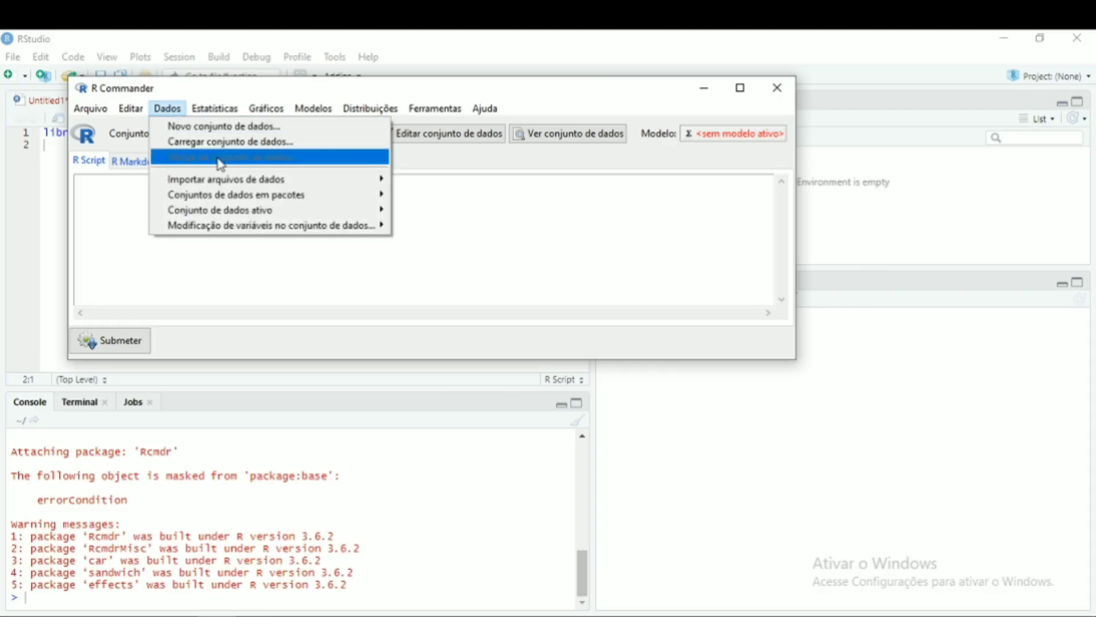
pyautogui.moveTo(234, 183)
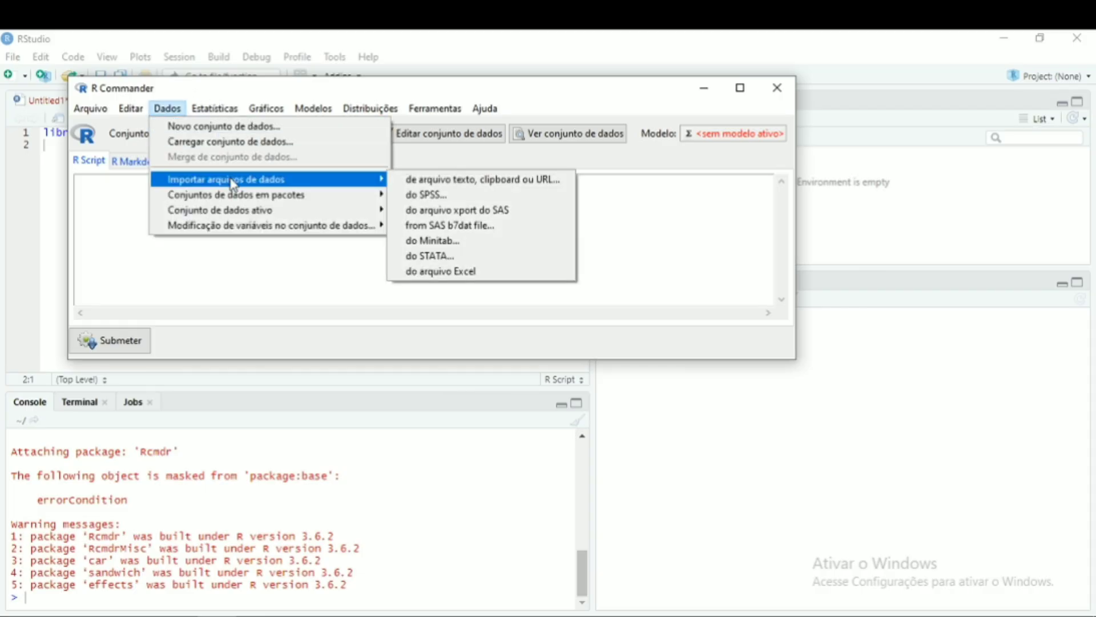
pyautogui.click(457, 273)
pyautogui.click(313, 166)
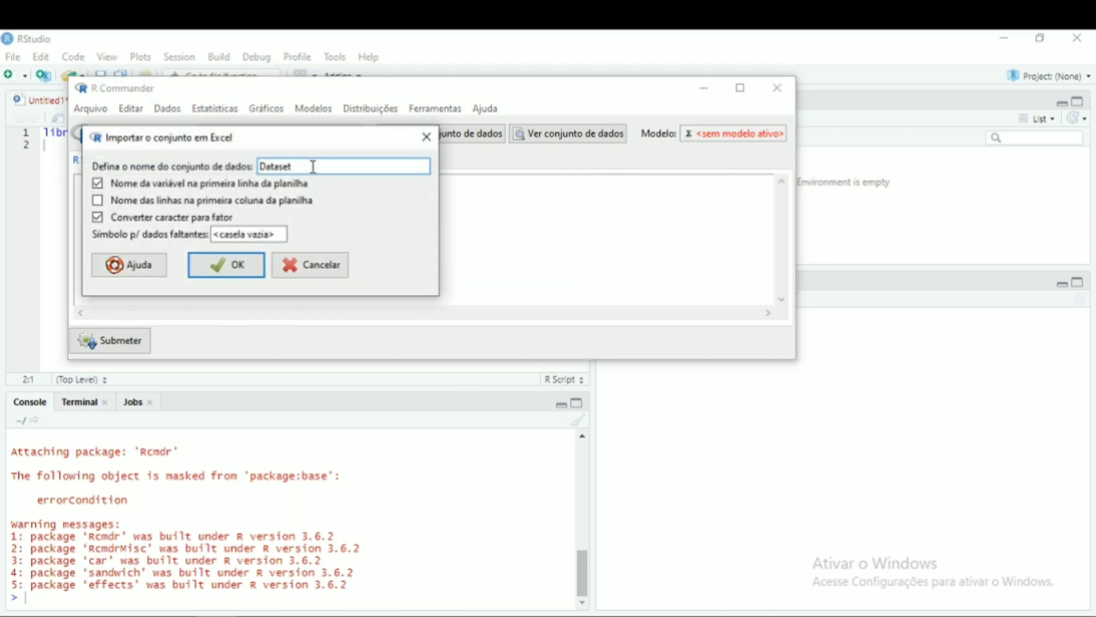
pyautogui.press('BackSpace')
pyautogui.press('BackSpace')
pyautogui.press('BackSpace')
pyautogui.press('BackSpace')
pyautogui.press('BackSpace')
pyautogui.press('BackSpace')
pyautogui.press('BackSpace')
pyautogui.write('radio')
# - Set the missing-data symbol to NA, confirm, and open the radio spreadsheet from Documents\R\Bazet
pyautogui.click(282, 236)
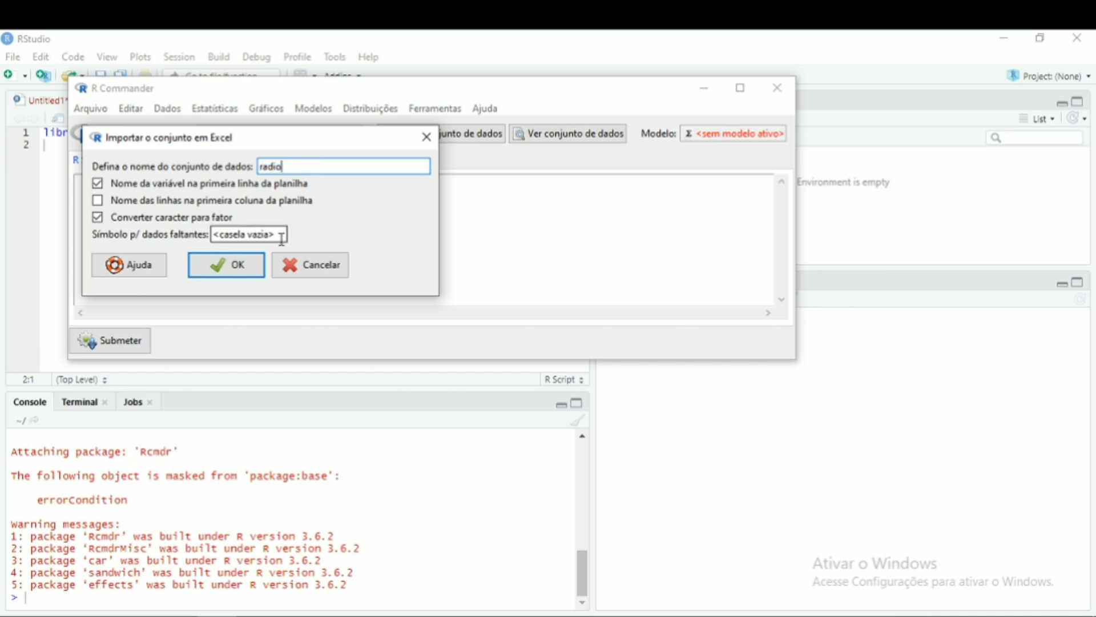
pyautogui.press('BackSpace')
pyautogui.press('BackSpace')
pyautogui.press('BackSpace')
pyautogui.press('BackSpace')
pyautogui.press('BackSpace')
pyautogui.press('BackSpace')
pyautogui.press('BackSpace')
pyautogui.press('BackSpace')
pyautogui.press('BackSpace')
pyautogui.press('BackSpace')
pyautogui.press('BackSpace')
pyautogui.press('BackSpace')
pyautogui.press('BackSpace')
pyautogui.press('BackSpace')
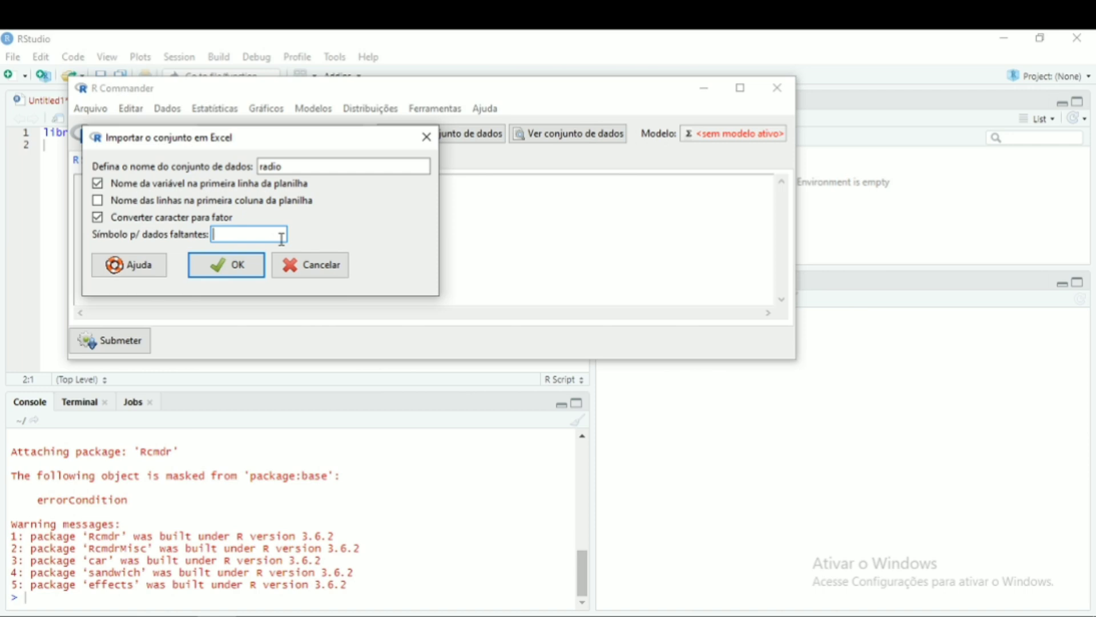
pyautogui.write('NA')
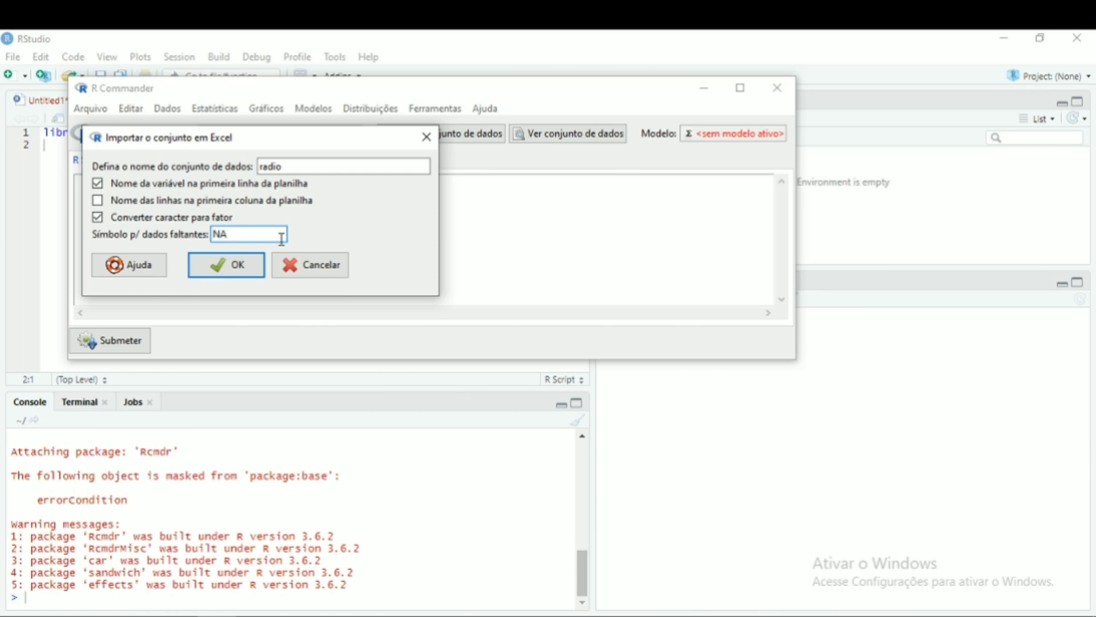
pyautogui.click(245, 265)
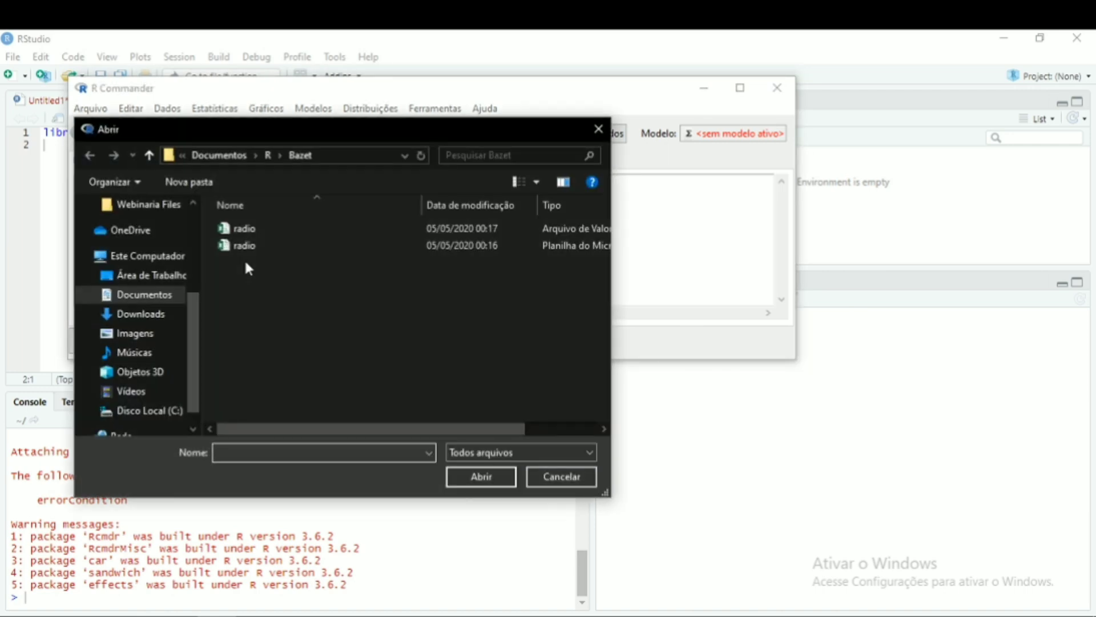
pyautogui.click(246, 249)
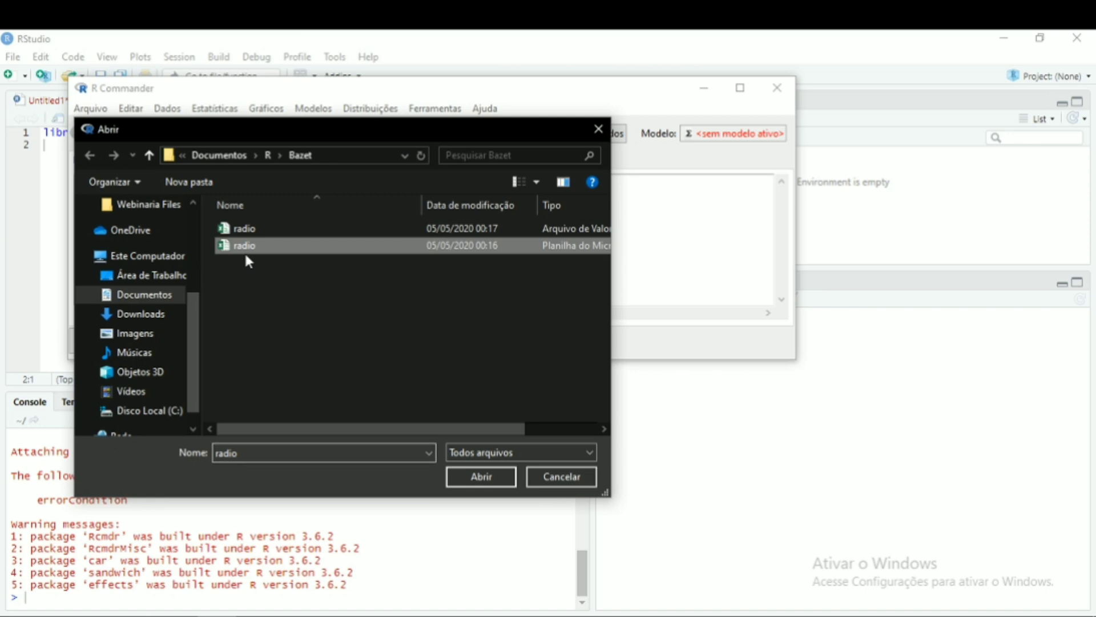
pyautogui.click(487, 479)
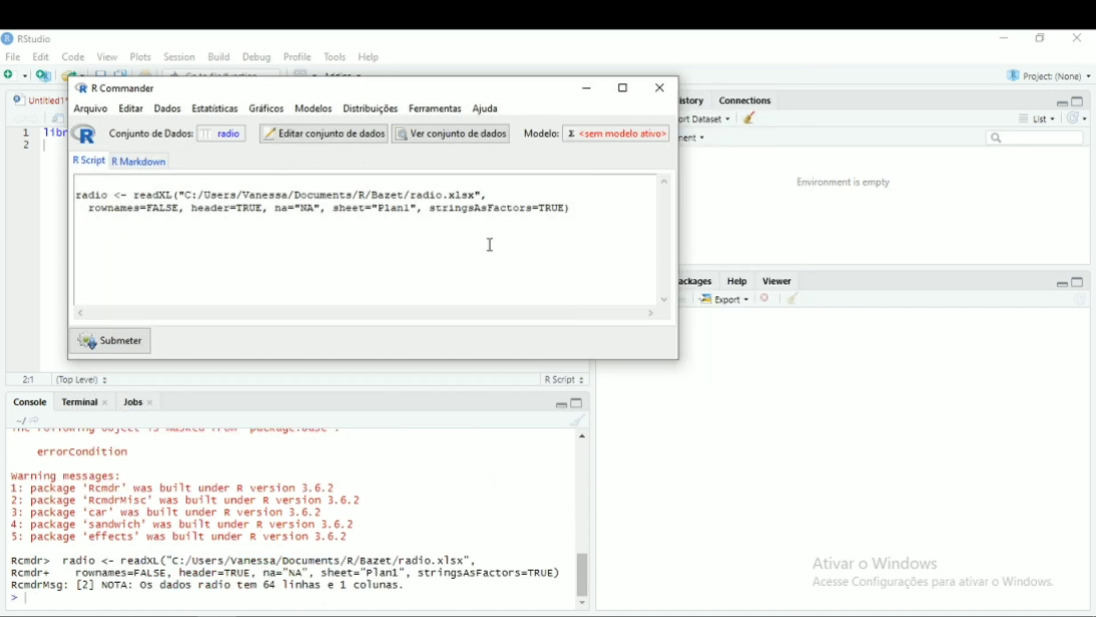
# - View the imported radio dataset, scroll through its values and close the viewer
pyautogui.click(461, 139)
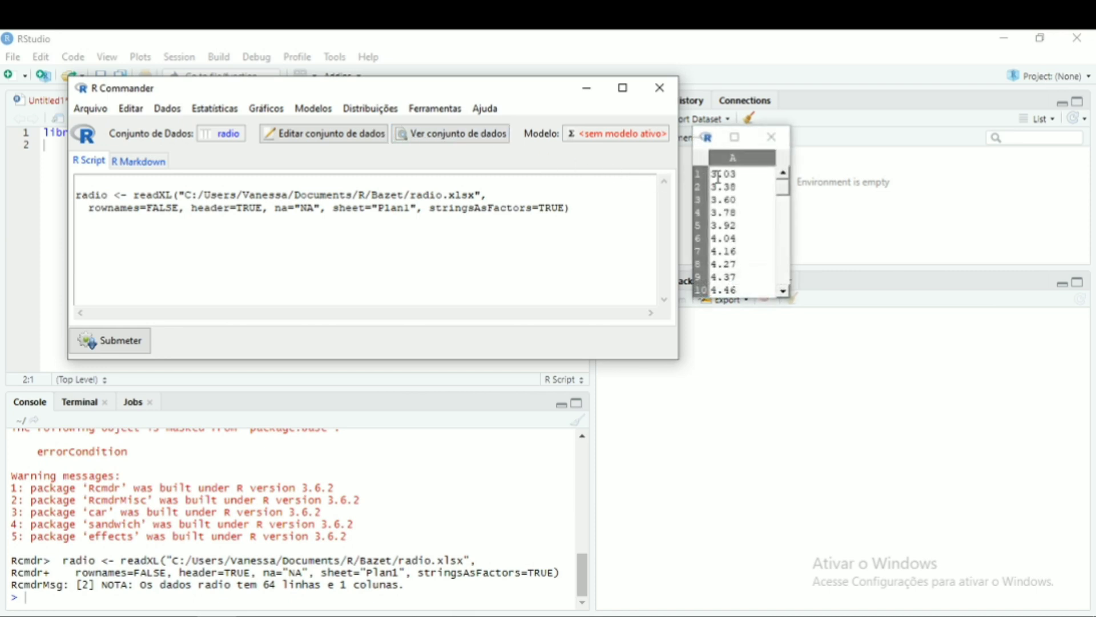
pyautogui.moveTo(783, 186); pyautogui.dragTo(791, 294)
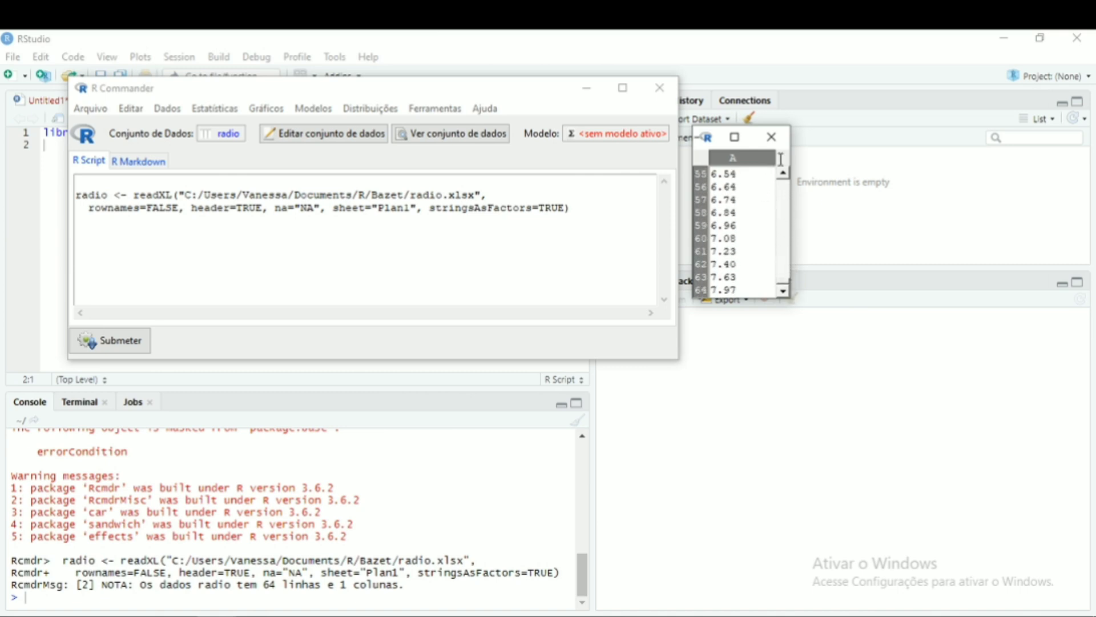
pyautogui.click(772, 137)
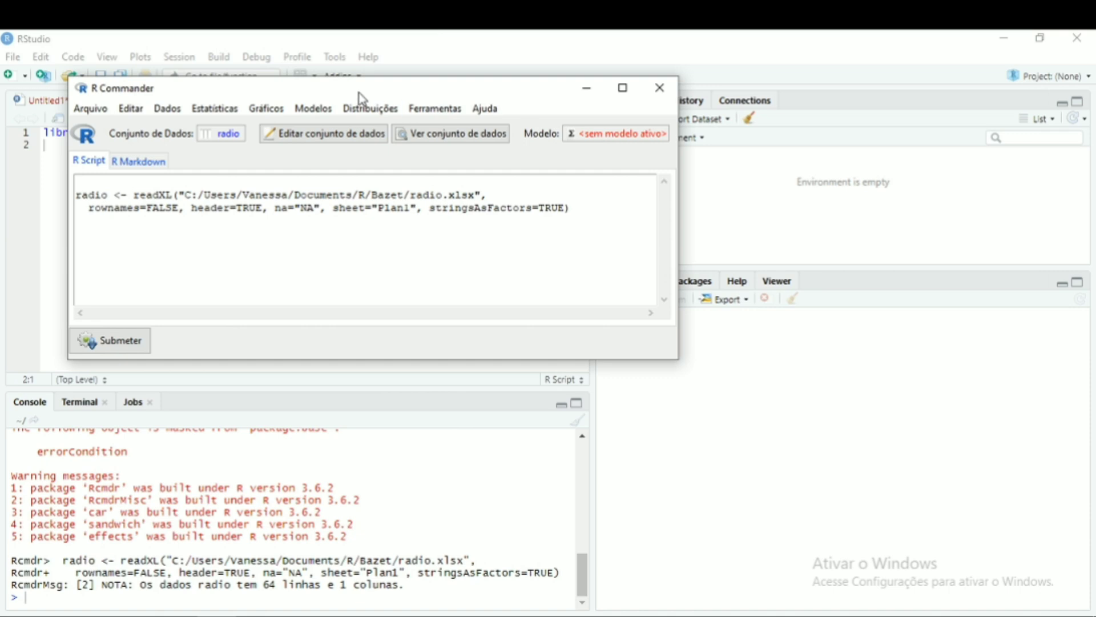
# - Create a histogram of variable A from the radio dataset with the default options
pyautogui.click(276, 111)
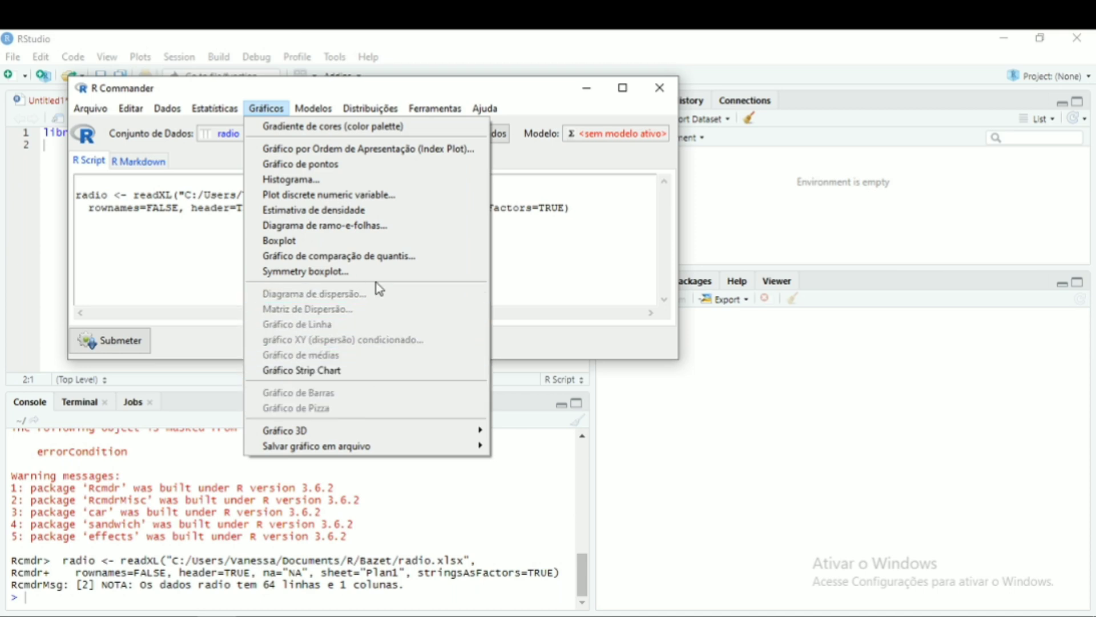
pyautogui.click(300, 181)
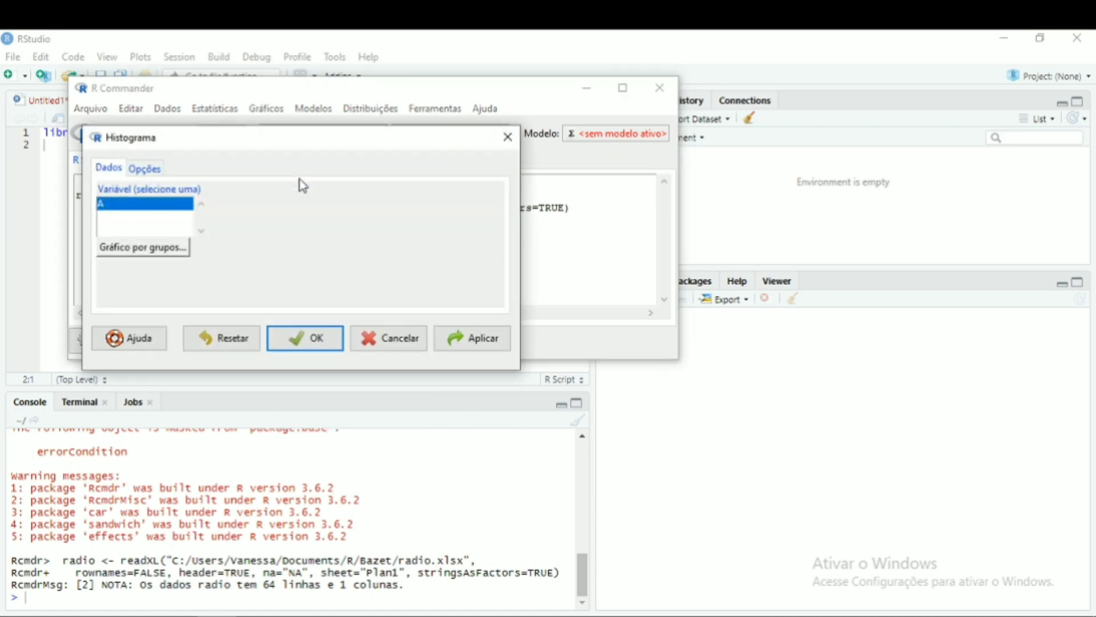
pyautogui.click(316, 342)
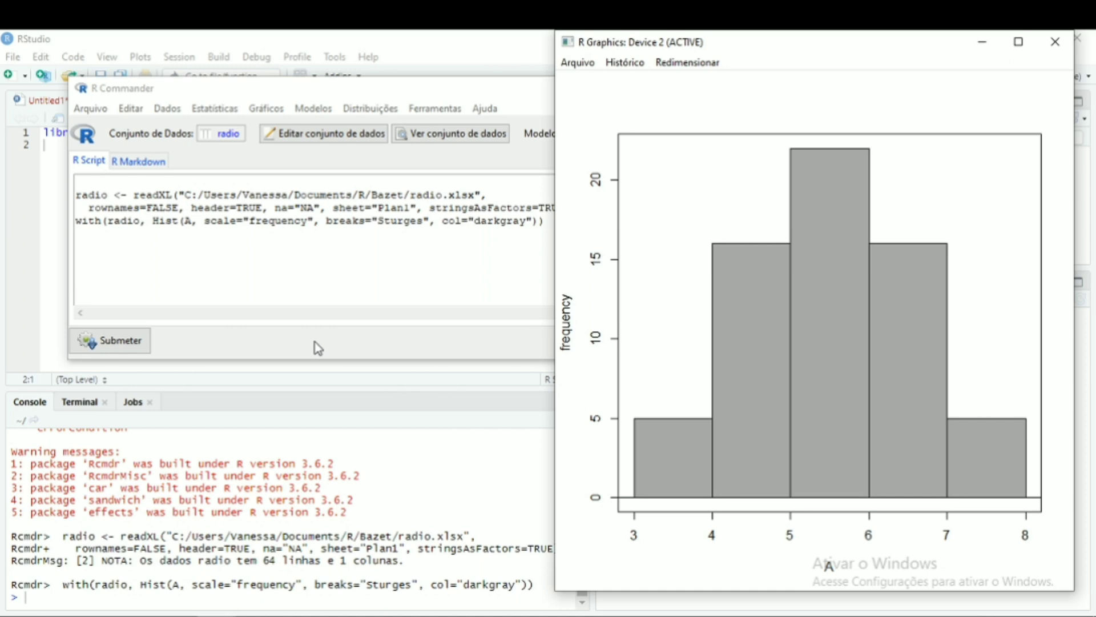
# - Compare the histogram with the exercise's class-interval table on the web page
pyautogui.click(98, 616)
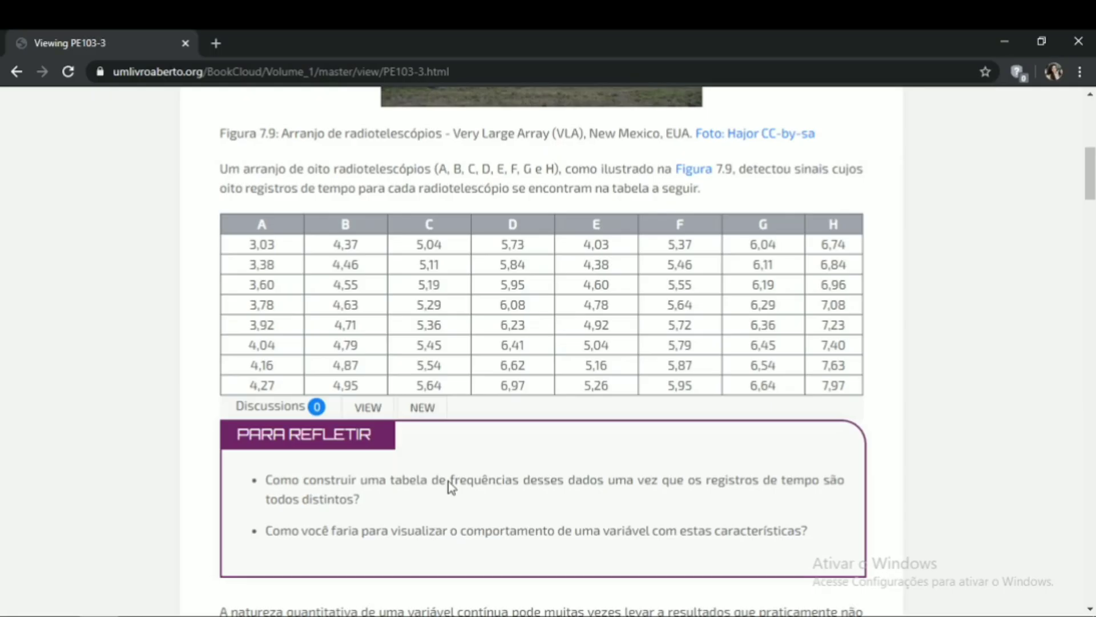
pyautogui.click(1090, 609)
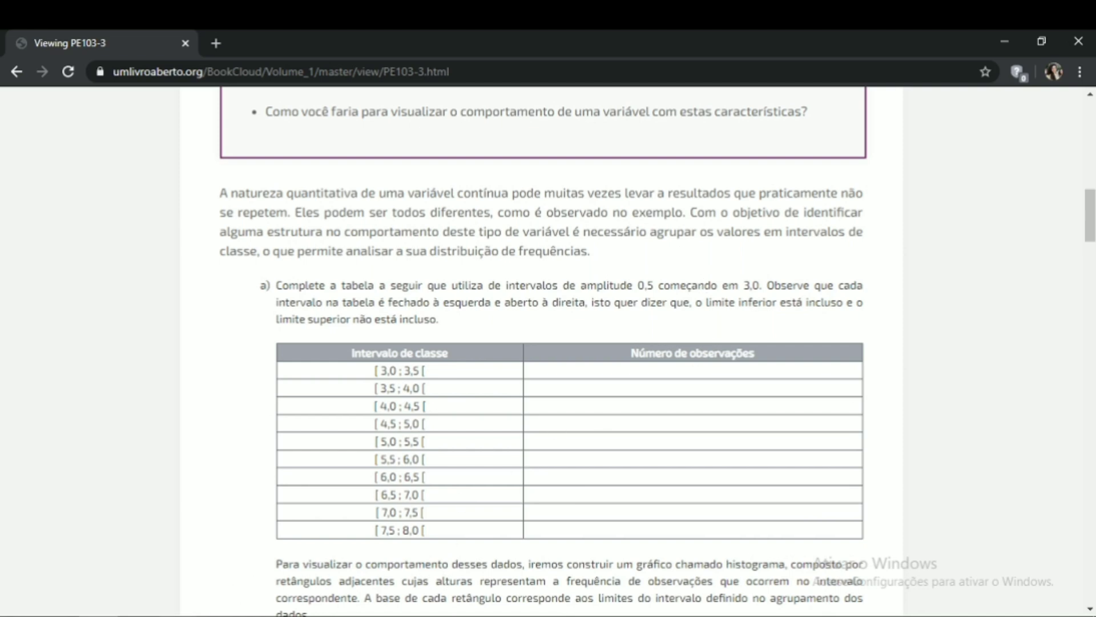
pyautogui.click(138, 616)
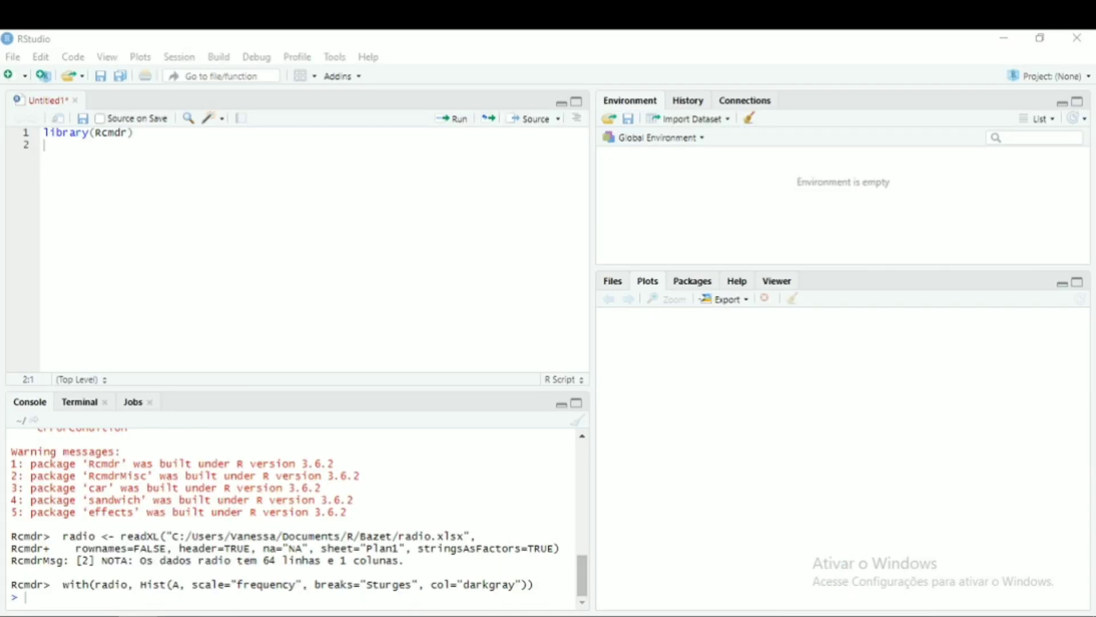
# - Redraw the histogram of variable A with the number of classes set to 10
pyautogui.moveTo(217, 615)
pyautogui.click(209, 522)
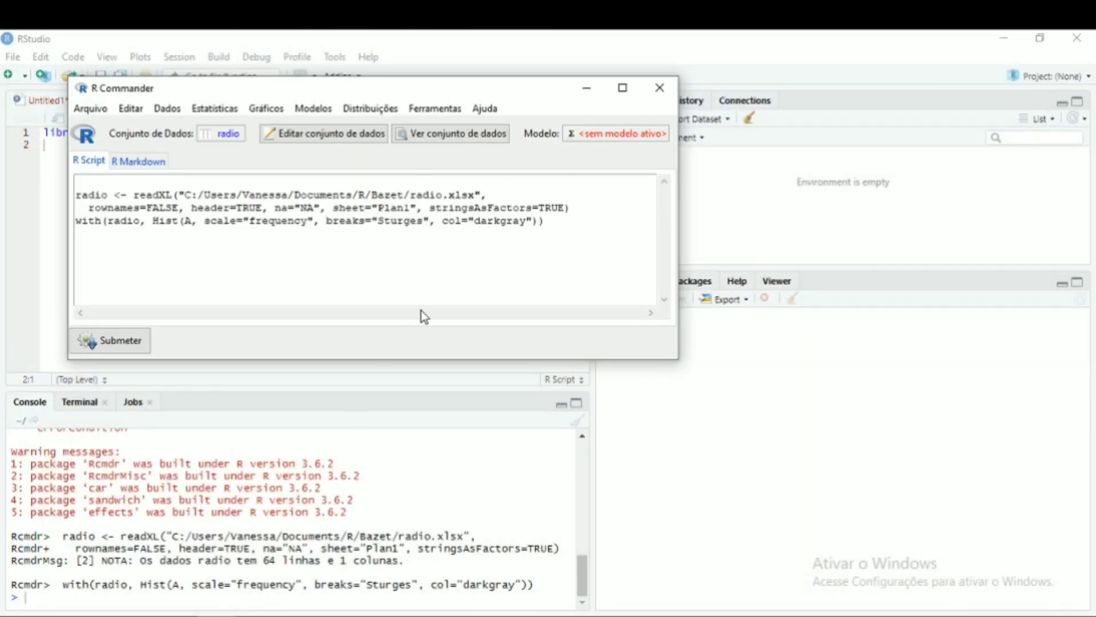
pyautogui.click(267, 108)
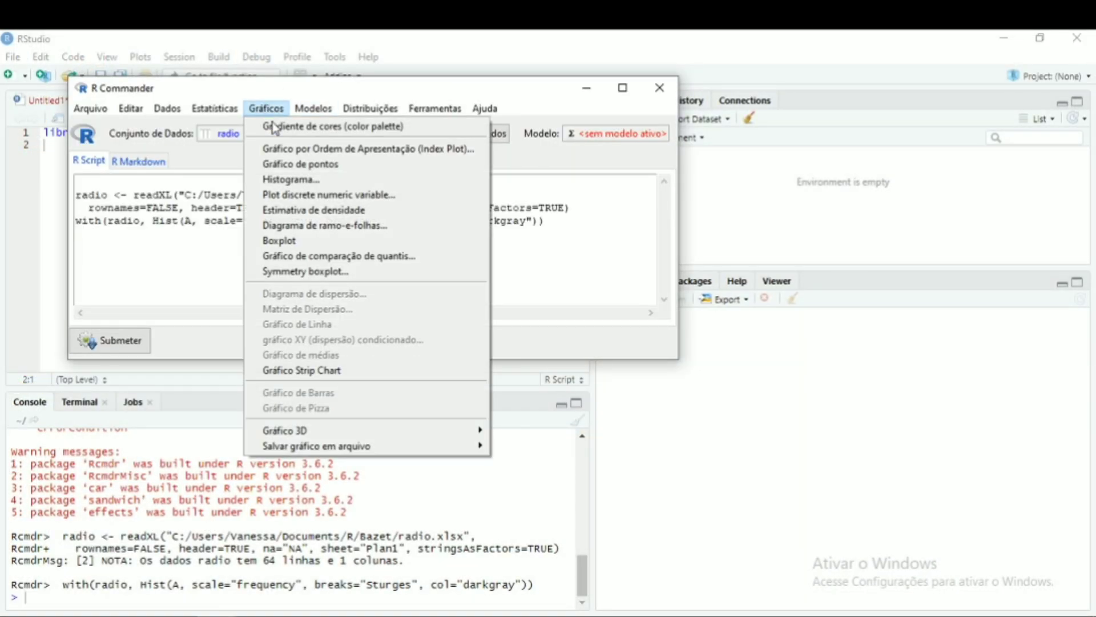
pyautogui.click(295, 181)
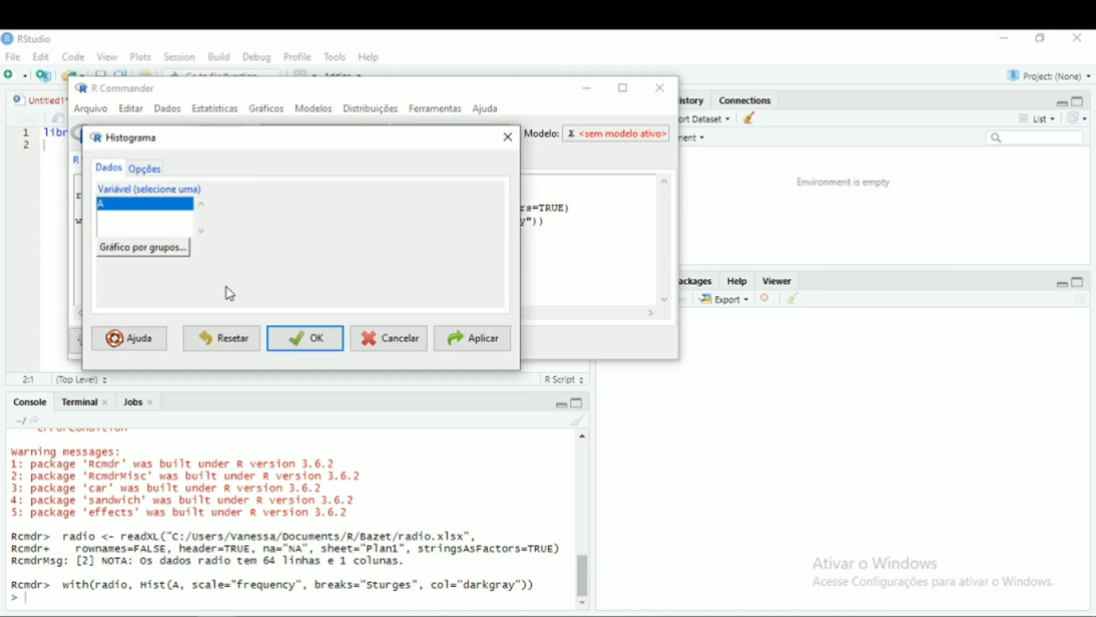
pyautogui.click(155, 170)
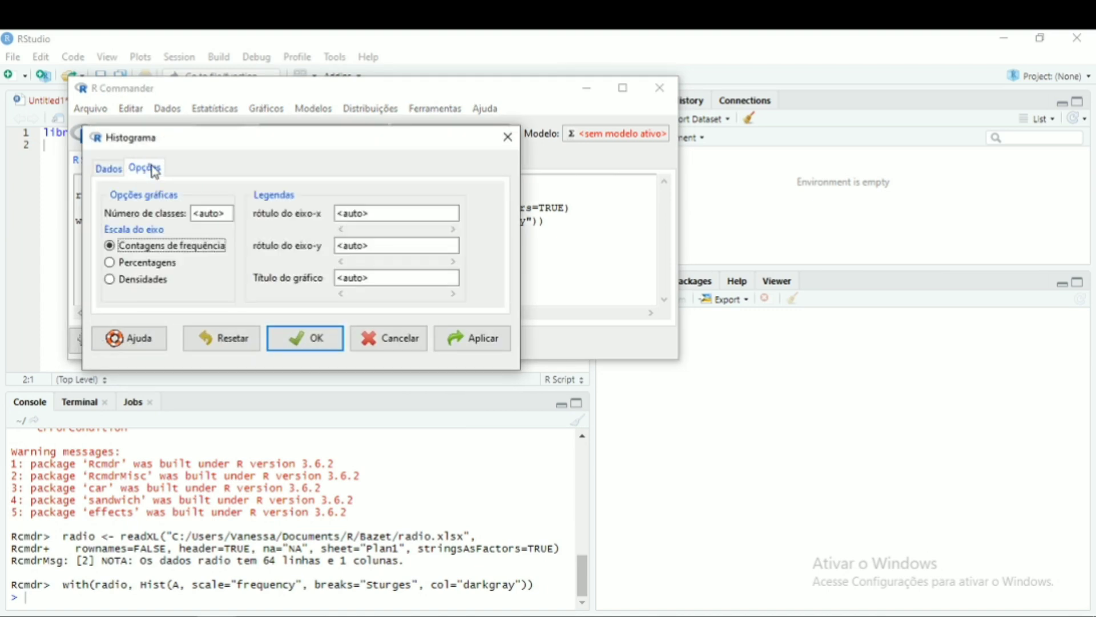
pyautogui.click(226, 215)
pyautogui.press('BackSpace')
pyautogui.press('BackSpace')
pyautogui.press('BackSpace')
pyautogui.press('BackSpace')
pyautogui.press('BackSpace')
pyautogui.press('BackSpace')
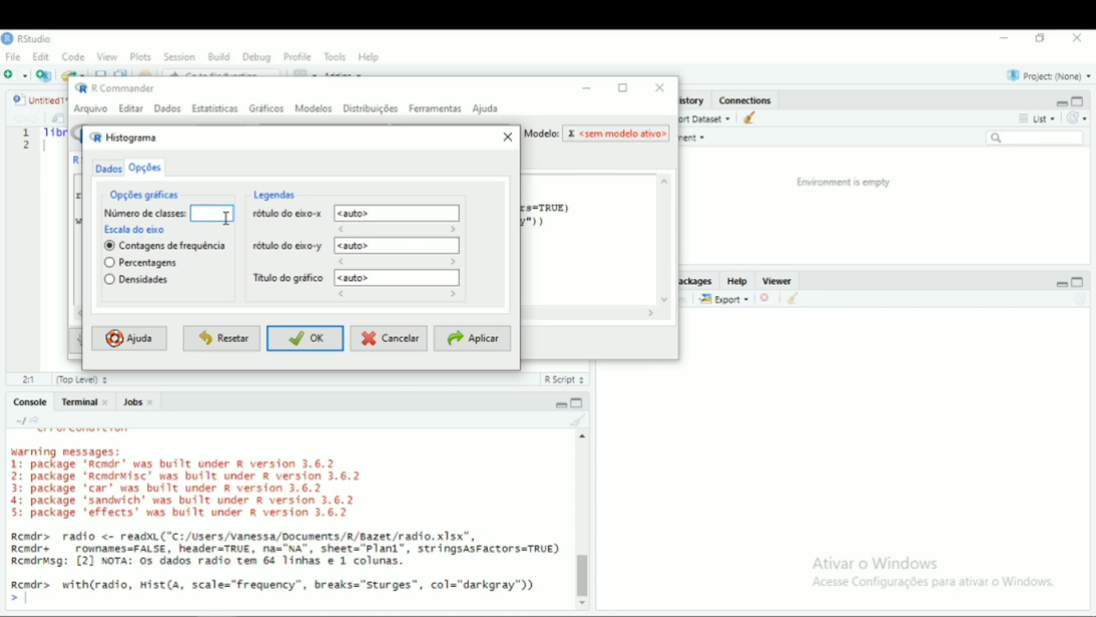
pyautogui.write('10')
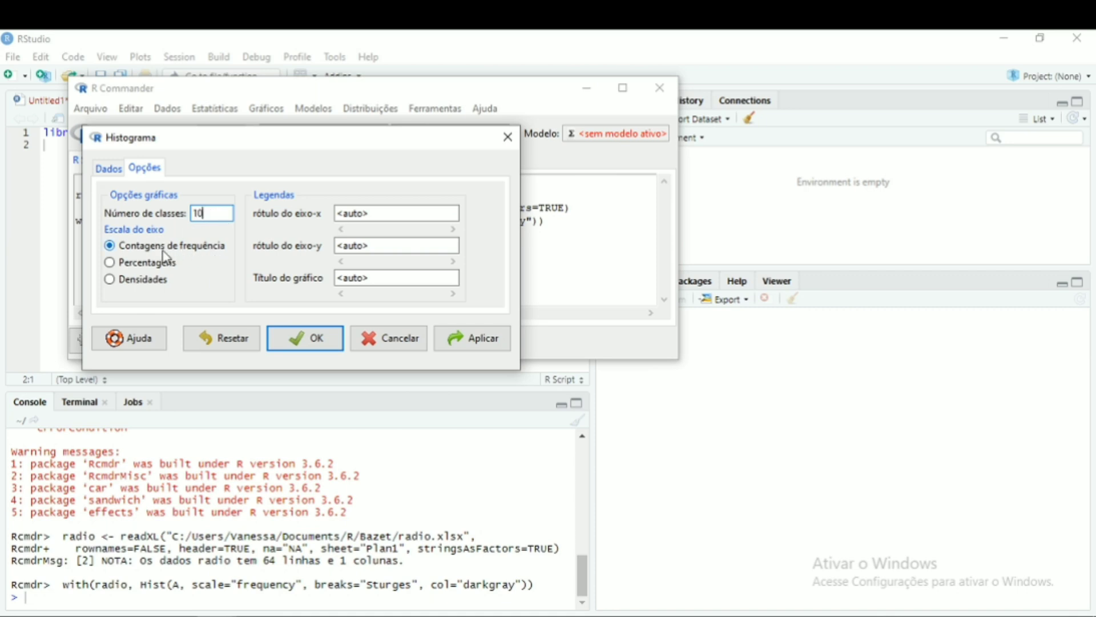
pyautogui.click(324, 339)
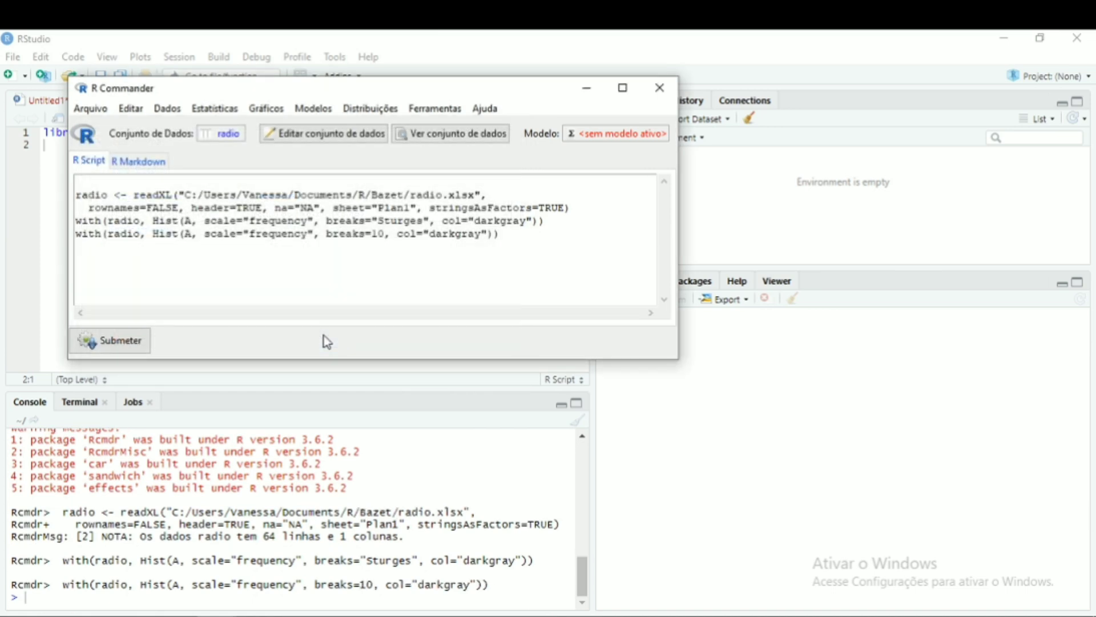
# - Open the textbook's answer histogram image on the exercise web page for comparison
pyautogui.moveTo(284, 598)
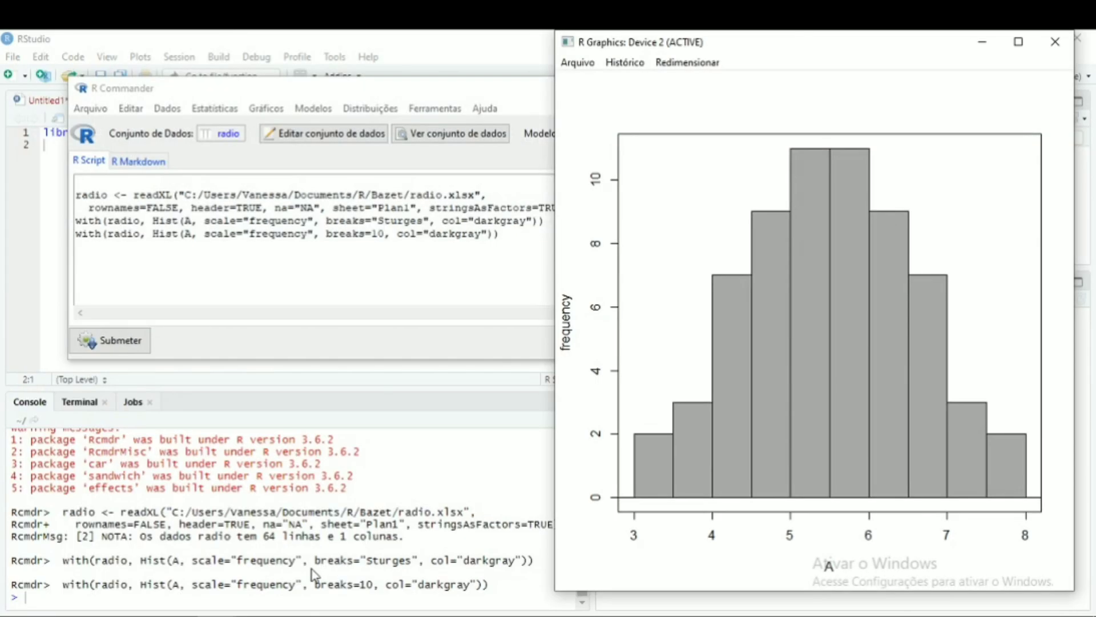
pyautogui.click(311, 568)
pyautogui.click(98, 616)
pyautogui.click(1095, 428)
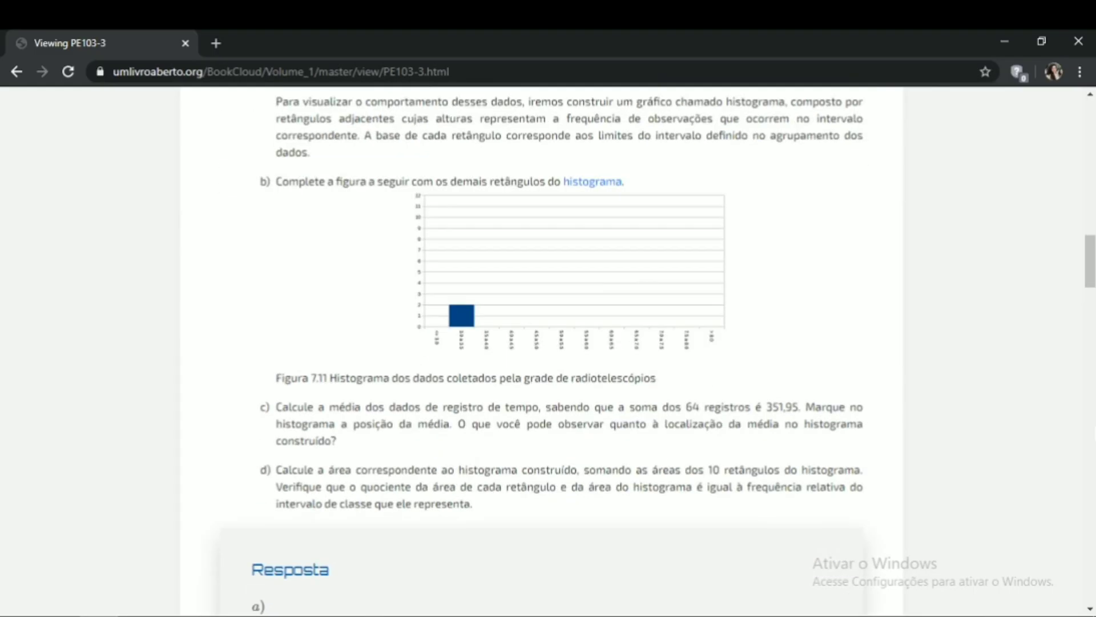
pyautogui.click(1095, 431)
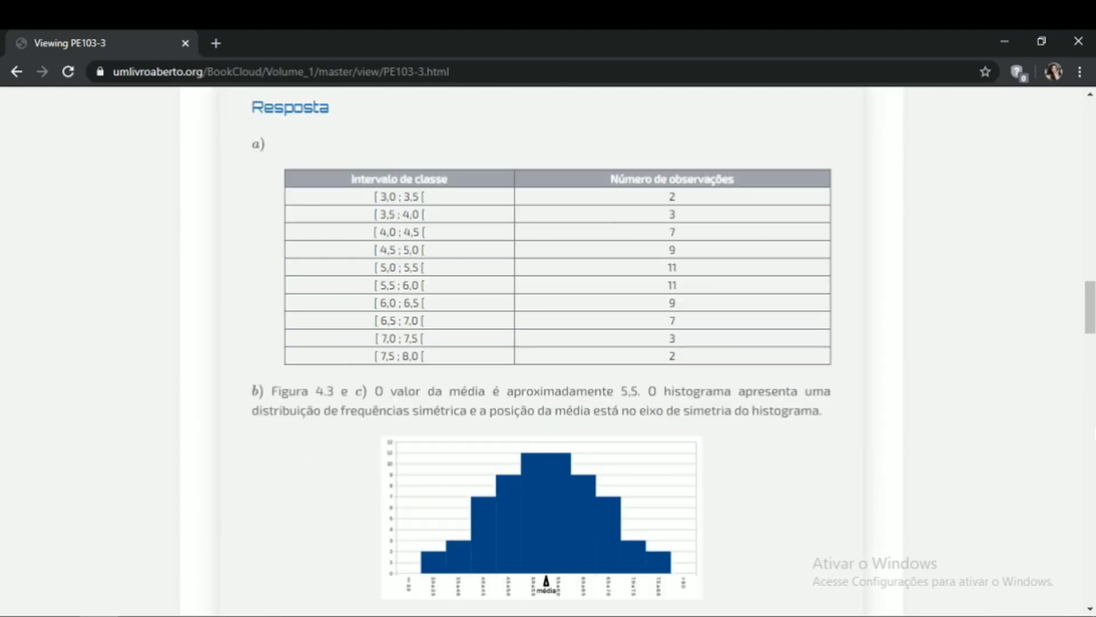
pyautogui.click(599, 556)
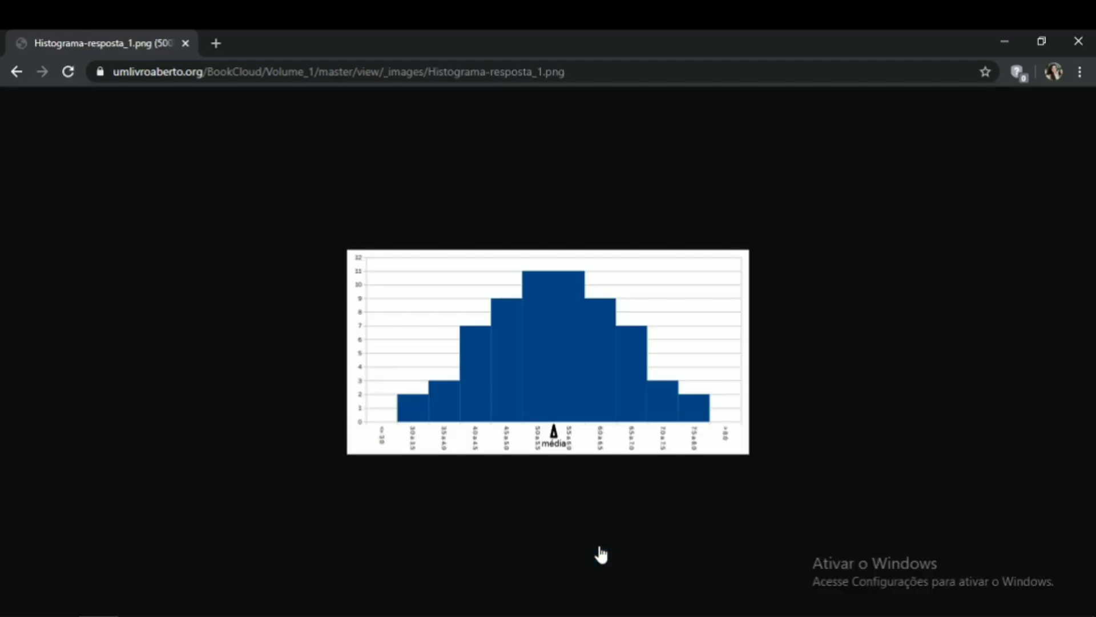
# - Shrink the graphics window and place it beside the textbook histogram to compare the two
pyautogui.moveTo(215, 616)
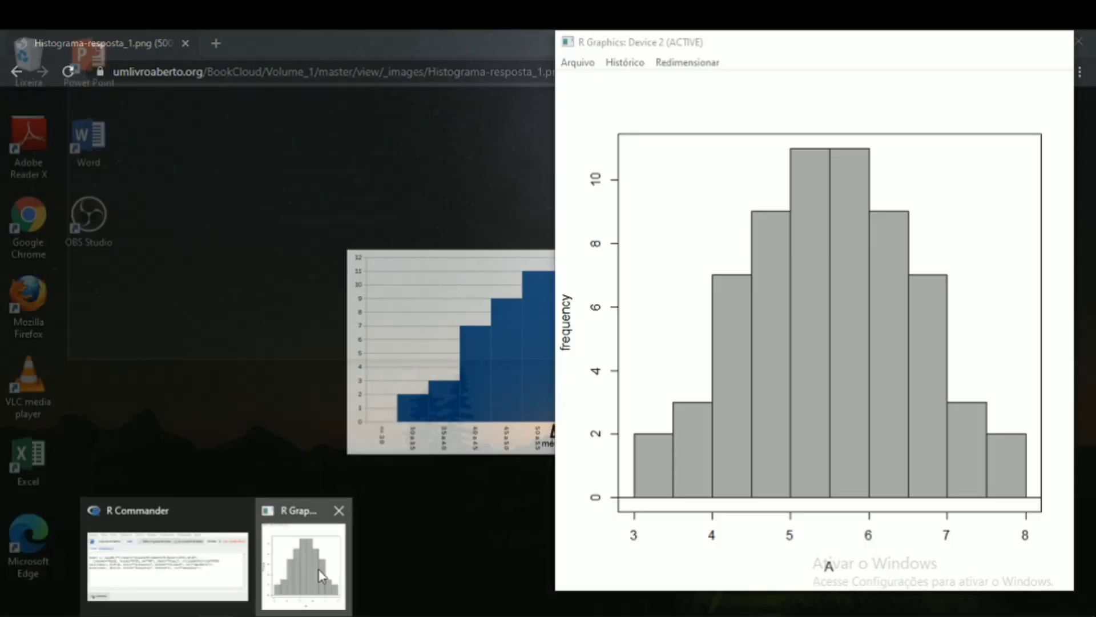
pyautogui.click(322, 575)
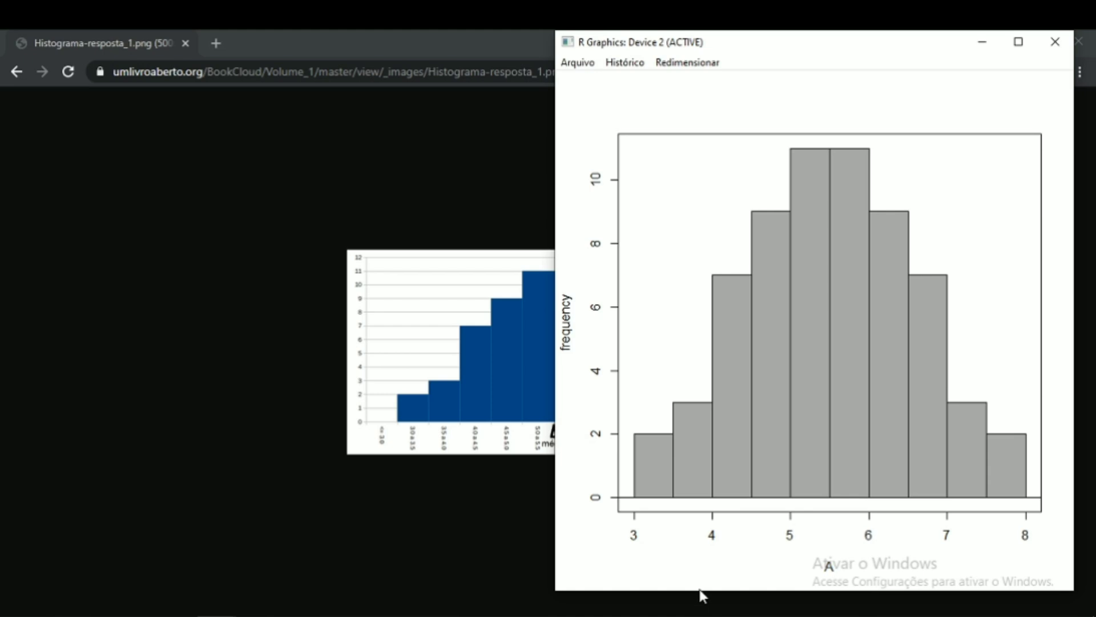
pyautogui.moveTo(698, 595); pyautogui.dragTo(699, 396)
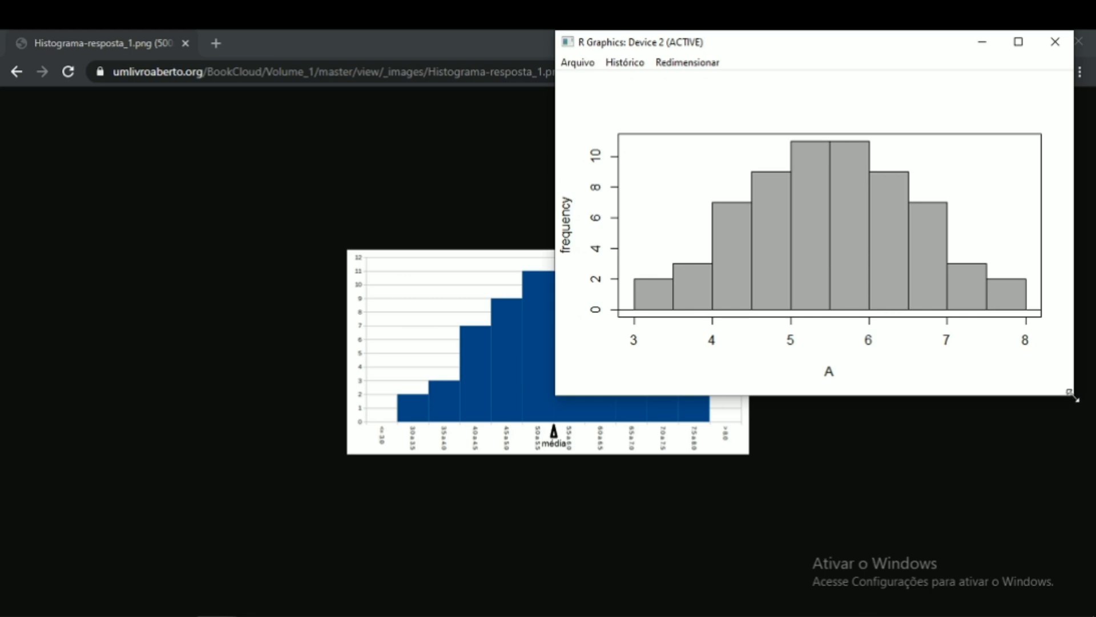
pyautogui.moveTo(1072, 394); pyautogui.dragTo(854, 301)
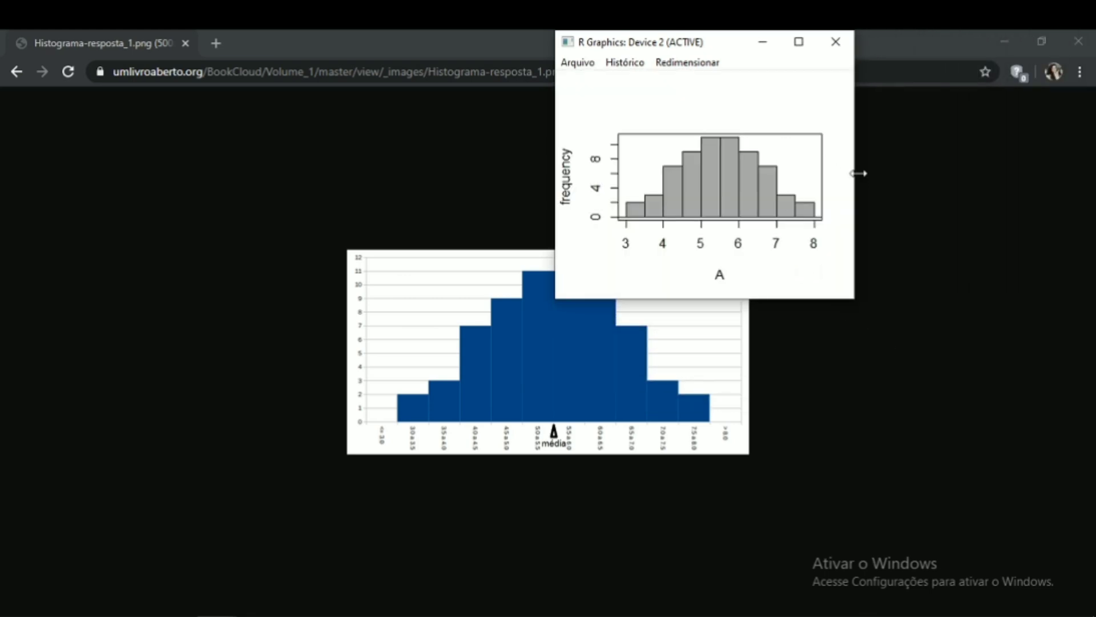
pyautogui.moveTo(733, 40); pyautogui.dragTo(917, 206)
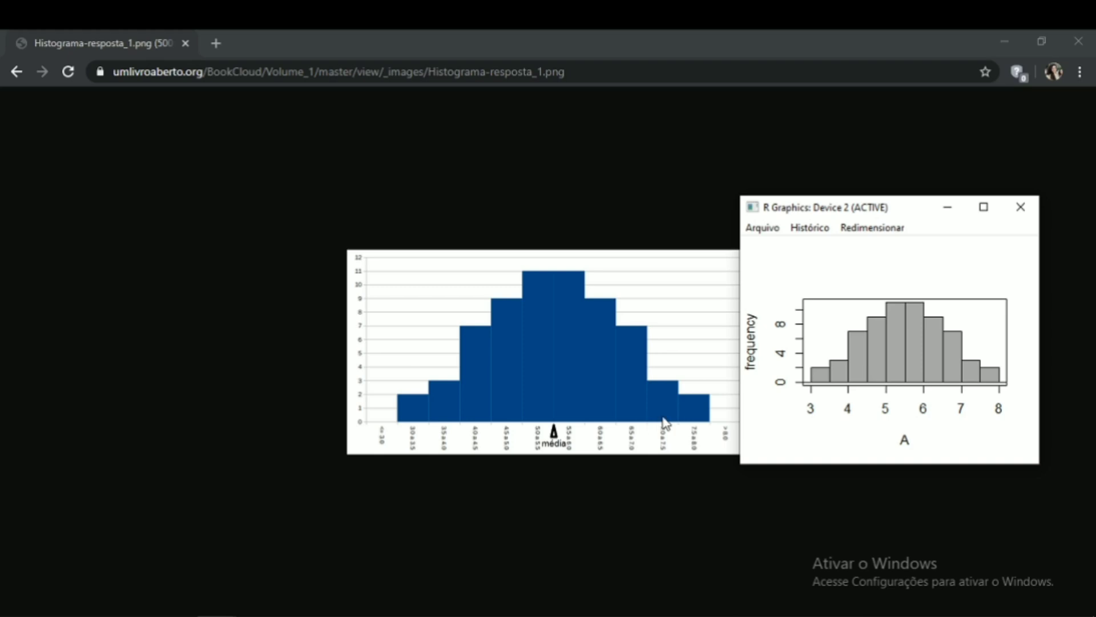
# - Arrange the graphics window next to R Commander and enlarge it
pyautogui.click(138, 616)
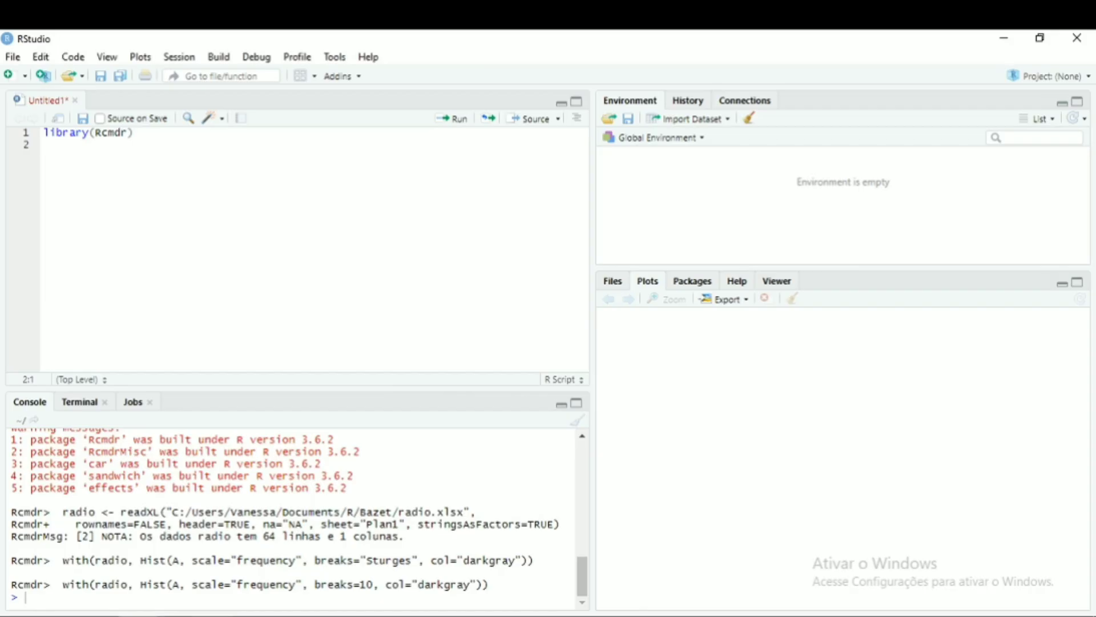
pyautogui.moveTo(217, 615)
pyautogui.click(198, 571)
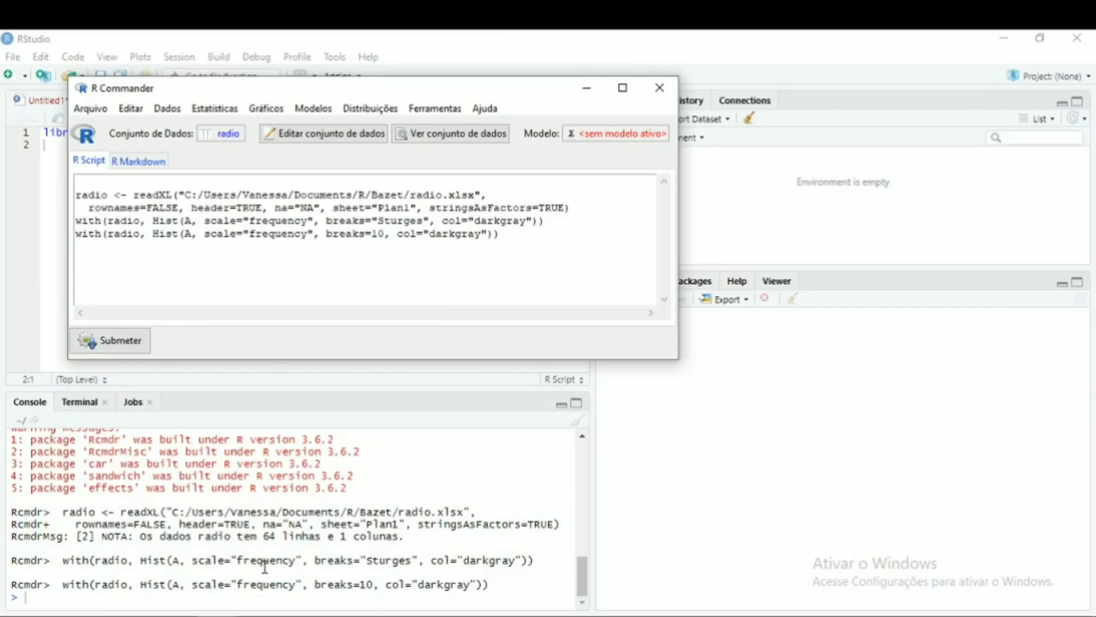
pyautogui.click(326, 592)
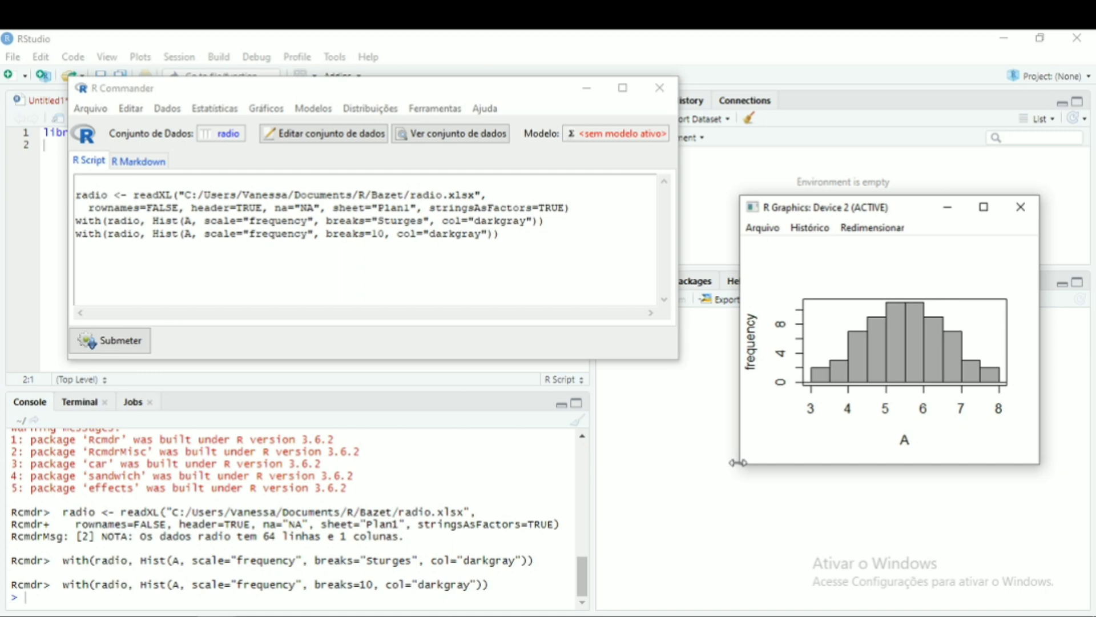
pyautogui.moveTo(733, 463); pyautogui.dragTo(682, 482)
pyautogui.moveTo(798, 464); pyautogui.dragTo(805, 526)
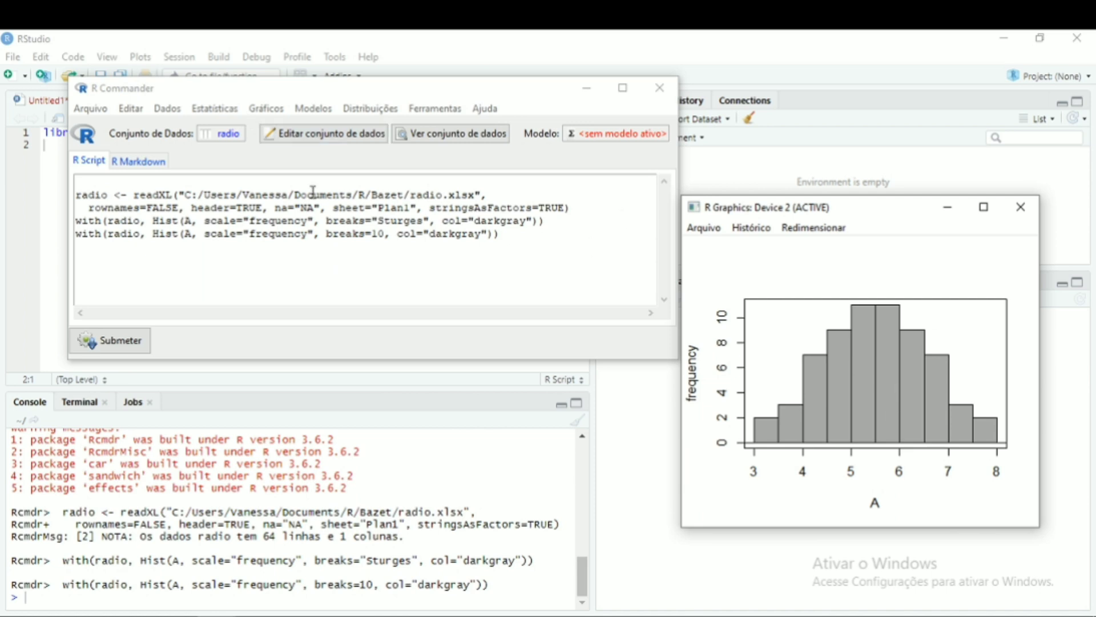
# - Reopen the histogram options and set the x-axis label to tempo (s)
pyautogui.click(302, 233)
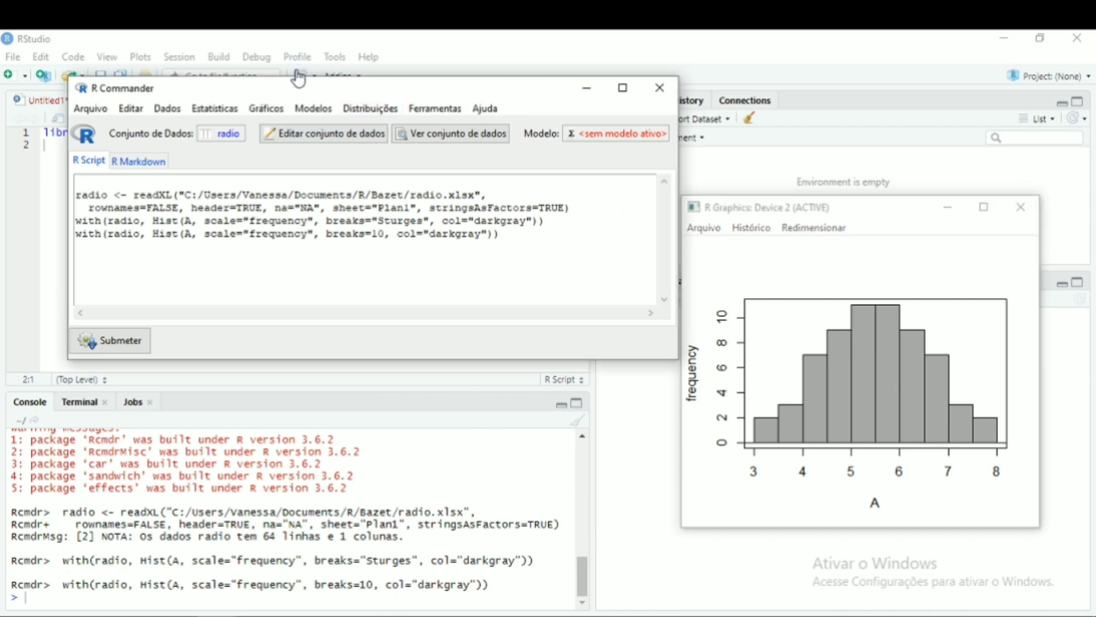
pyautogui.click(267, 109)
pyautogui.click(308, 184)
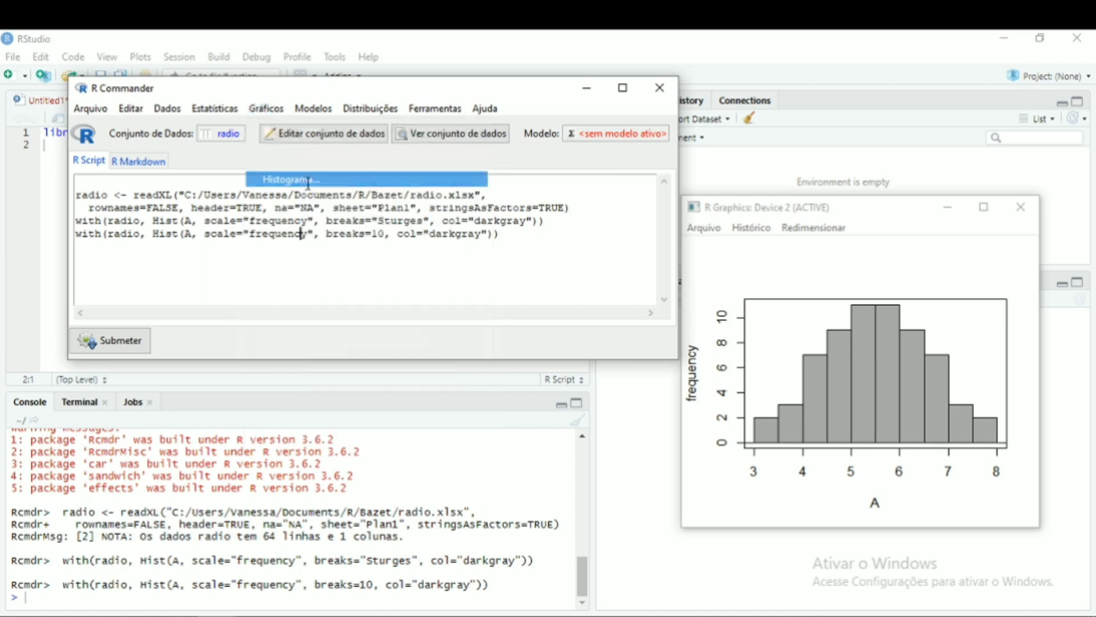
pyautogui.click(157, 171)
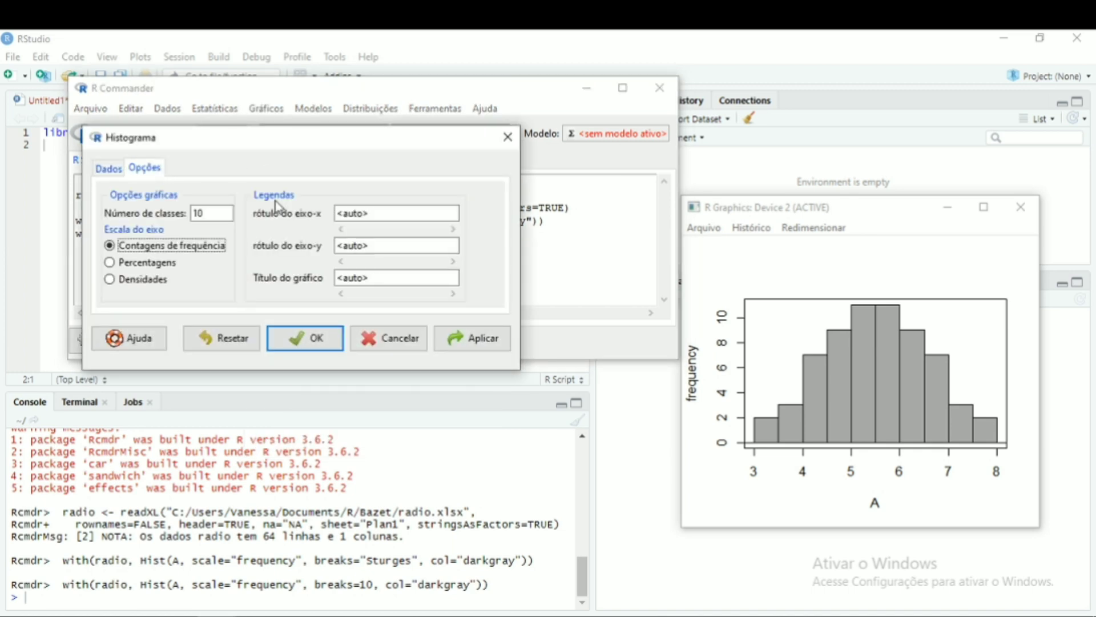
pyautogui.click(384, 213)
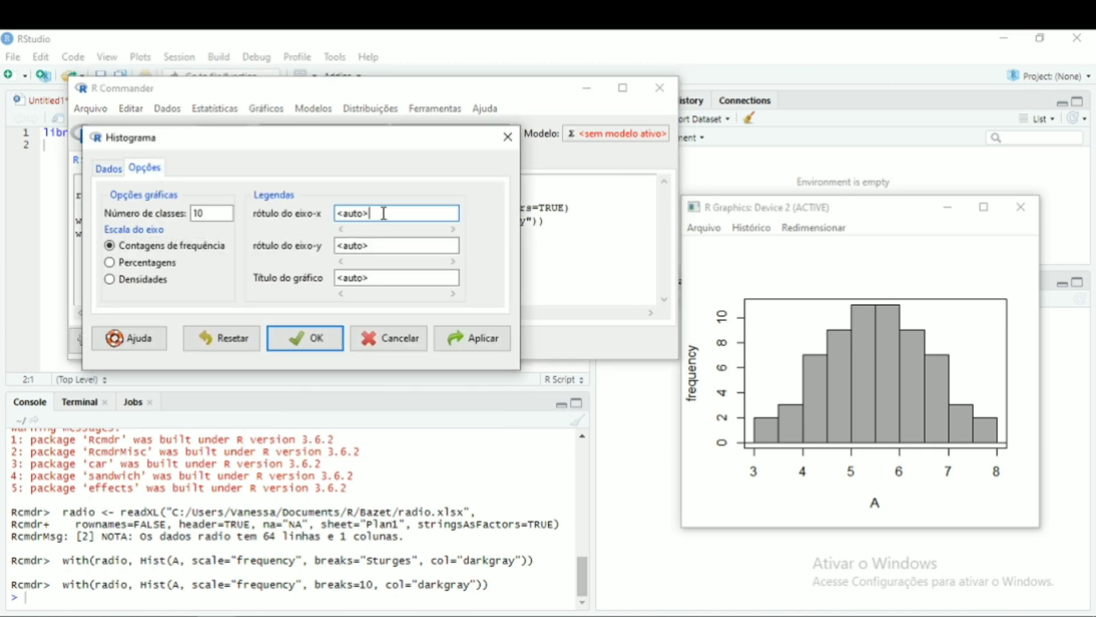
pyautogui.press('BackSpace')
pyautogui.press('BackSpace')
pyautogui.press('BackSpace')
pyautogui.press('BackSpace')
pyautogui.press('BackSpace')
pyautogui.press('BackSpace')
pyautogui.write('tempo (s)')
# - Set the y-axis label to Frequência
pyautogui.click(415, 246)
pyautogui.press('BackSpace')
pyautogui.press('BackSpace')
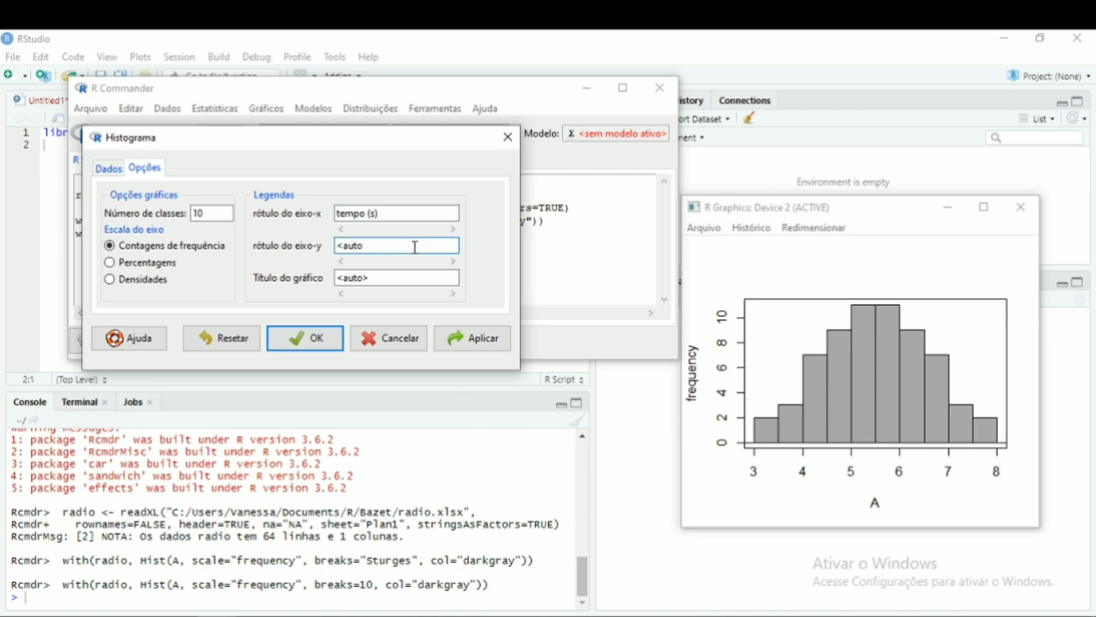
pyautogui.press('BackSpace')
pyautogui.press('BackSpace')
pyautogui.press('BackSpace')
pyautogui.press('BackSpace')
pyautogui.write('Frequência')
# - Set the graph title to Registro de tempo do 8 Radiotelescópios and redraw the histogram
pyautogui.click(413, 275)
pyautogui.press('BackSpace')
pyautogui.press('BackSpace')
pyautogui.press('BackSpace')
pyautogui.press('BackSpace')
pyautogui.press('BackSpace')
pyautogui.press('BackSpace')
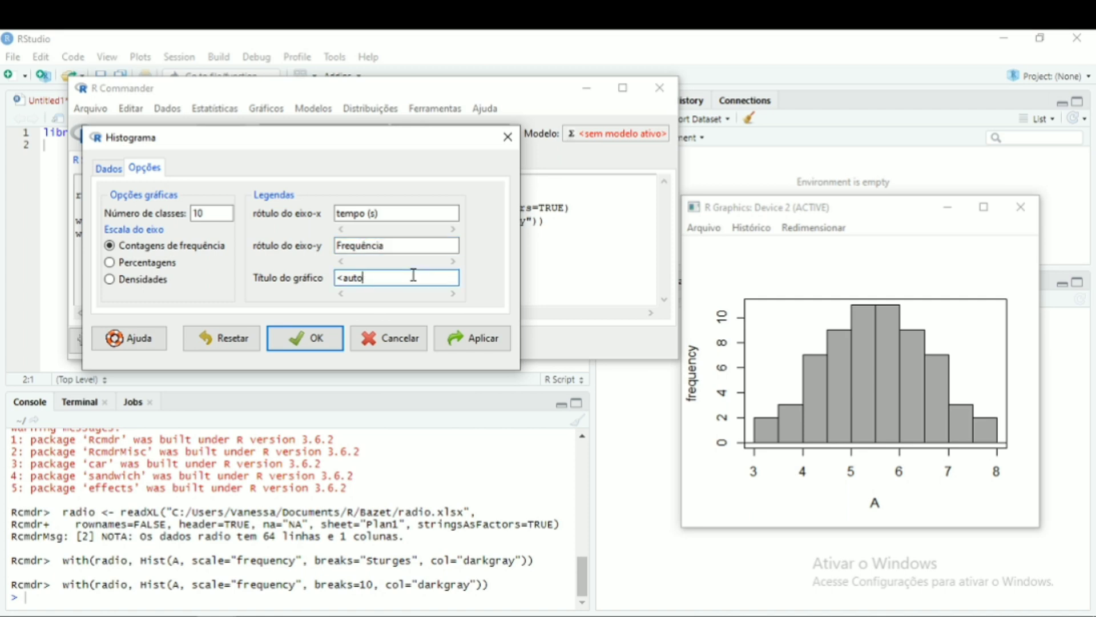
pyautogui.write('egi')
pyautogui.press('BackSpace')
pyautogui.press('BackSpace')
pyautogui.press('BackSpace')
pyautogui.write('Registro dos')
pyautogui.press('BackSpace')
pyautogui.press('BackSpace')
pyautogui.write('e tempo do')
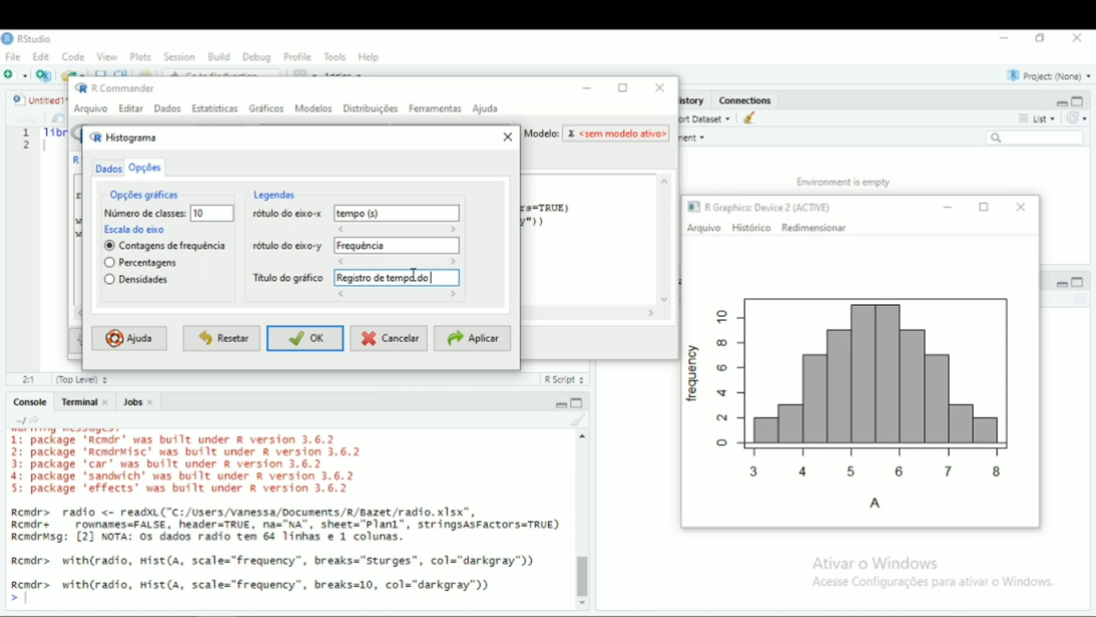
pyautogui.write(' 8 Radiot')
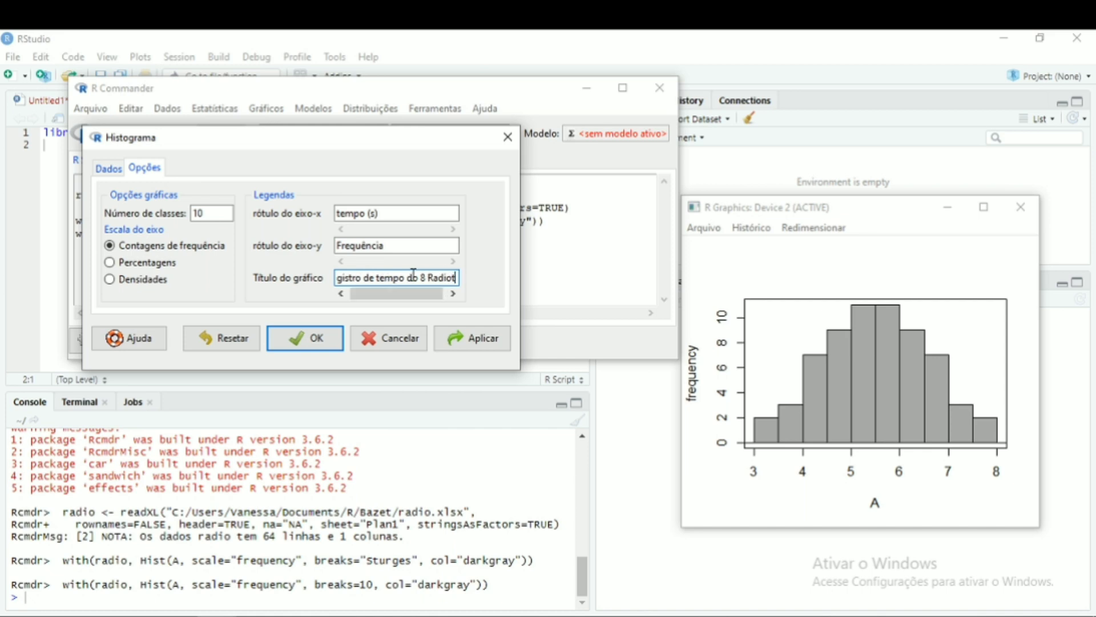
pyautogui.write('elesc')
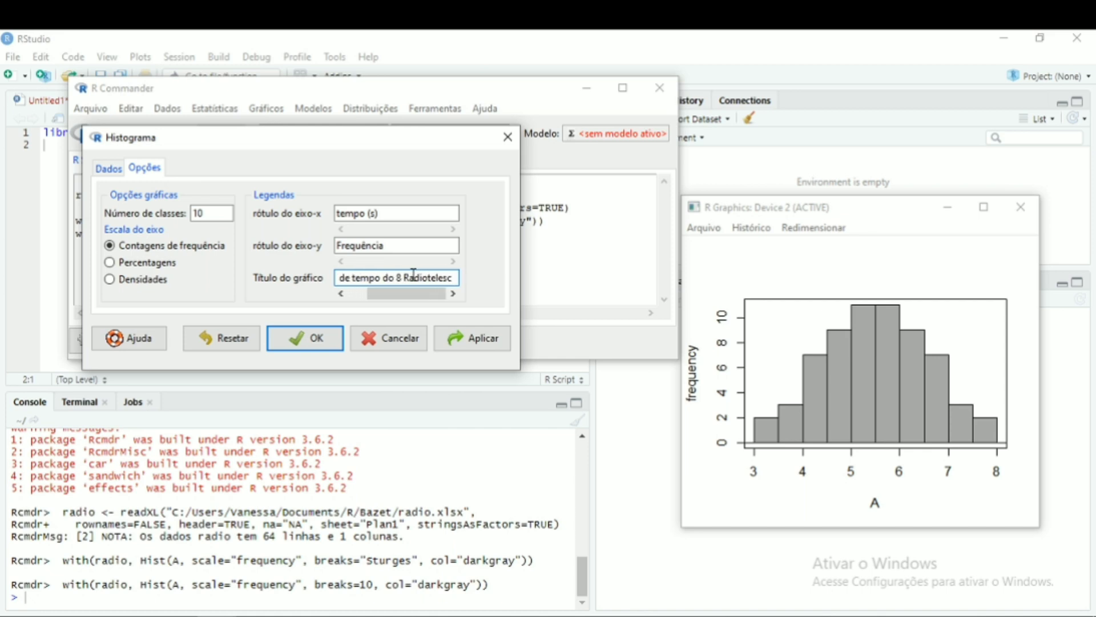
pyautogui.write('ópios')
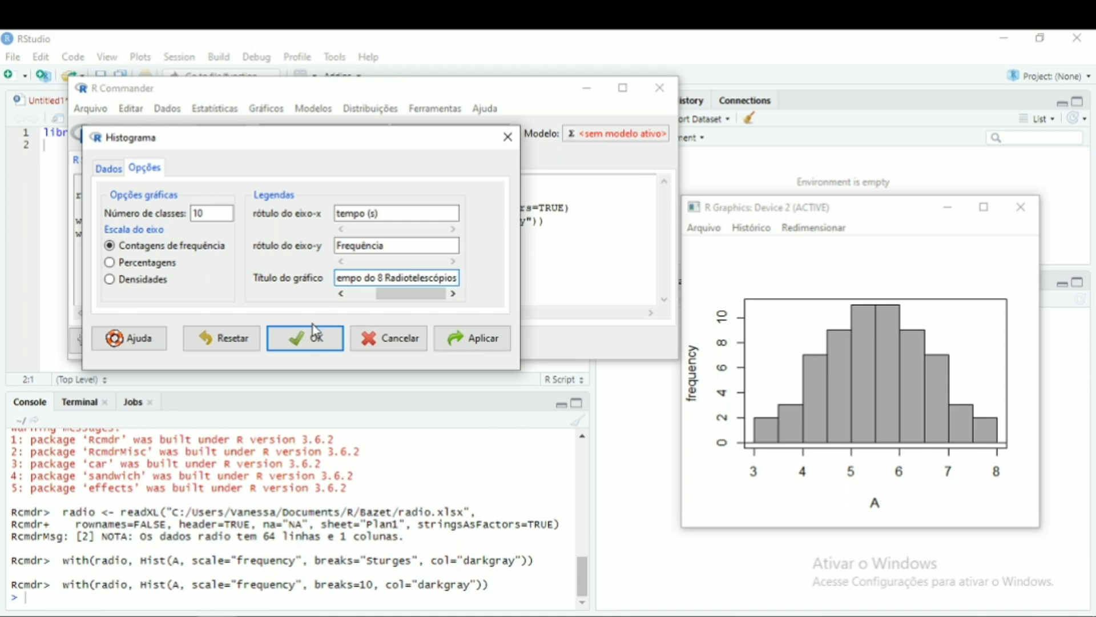
pyautogui.click(310, 340)
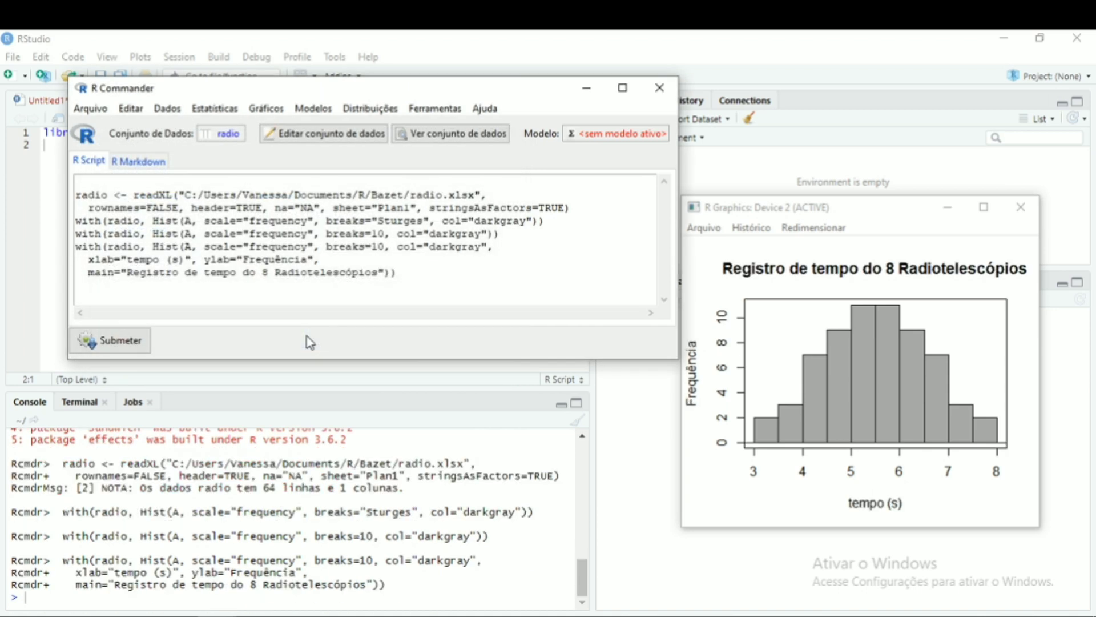
# - Save the histogram as a PNG image named hist.radio in the Bazet folder
pyautogui.moveTo(861, 217); pyautogui.dragTo(768, 163)
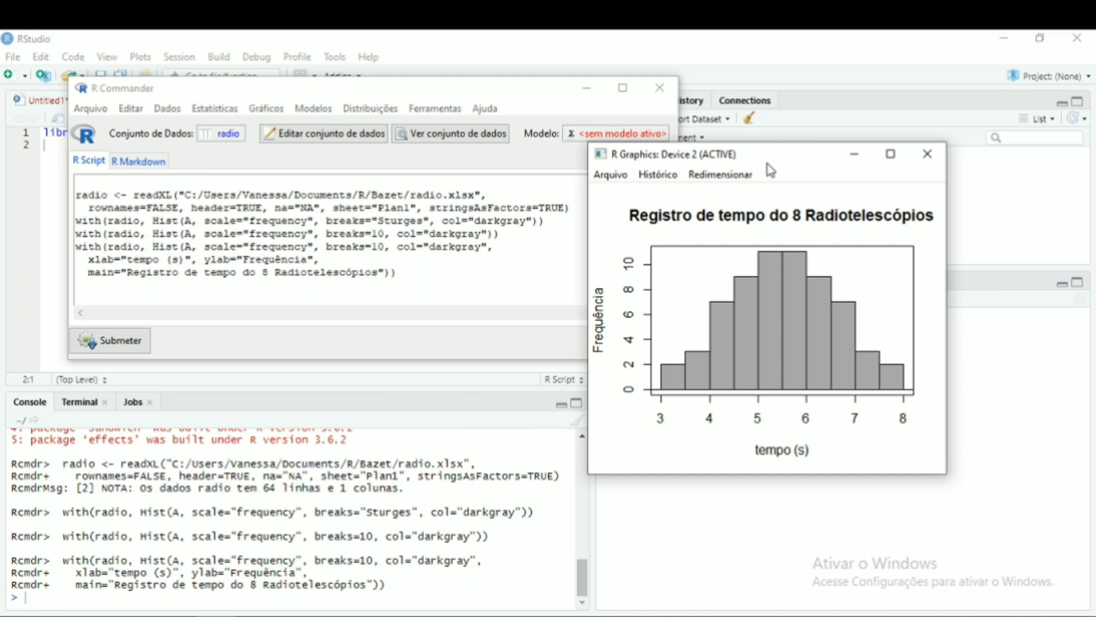
pyautogui.click(618, 176)
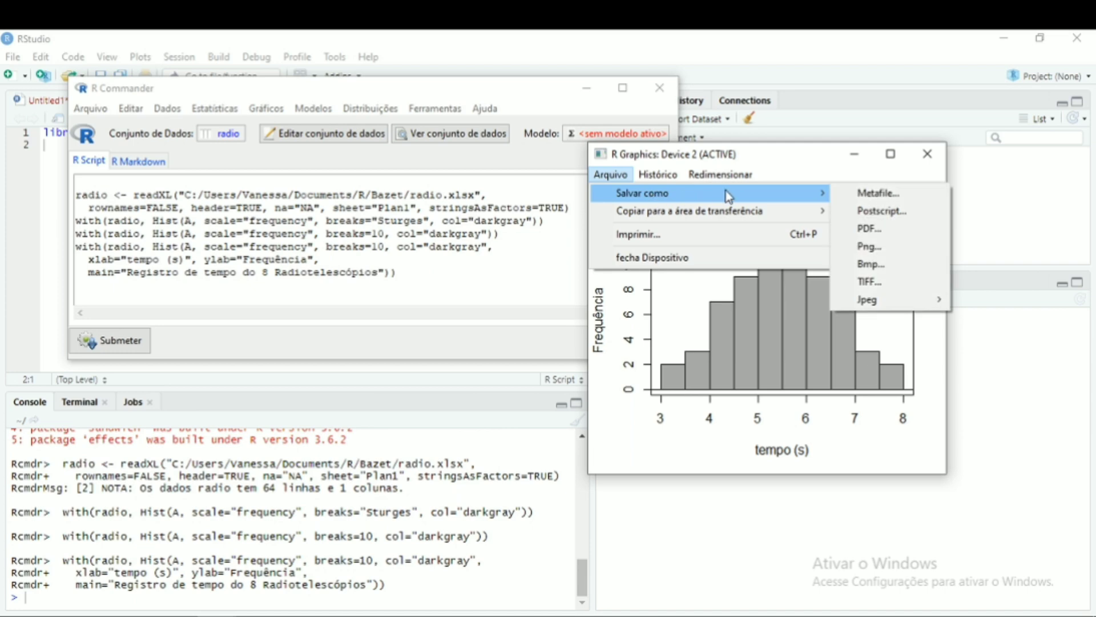
pyautogui.click(879, 251)
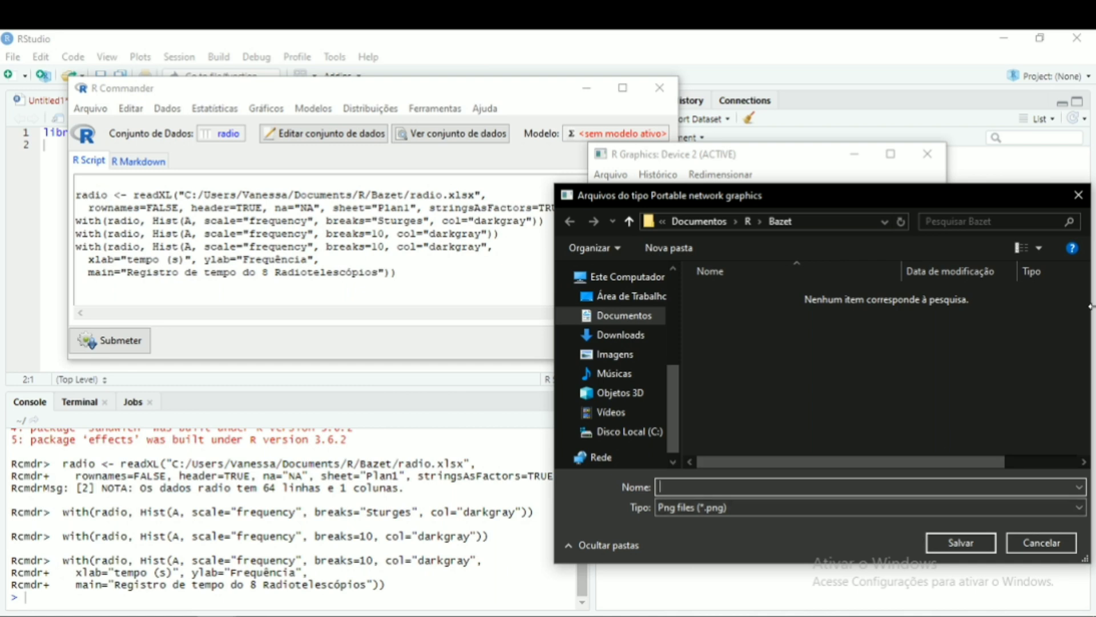
pyautogui.write('radio')
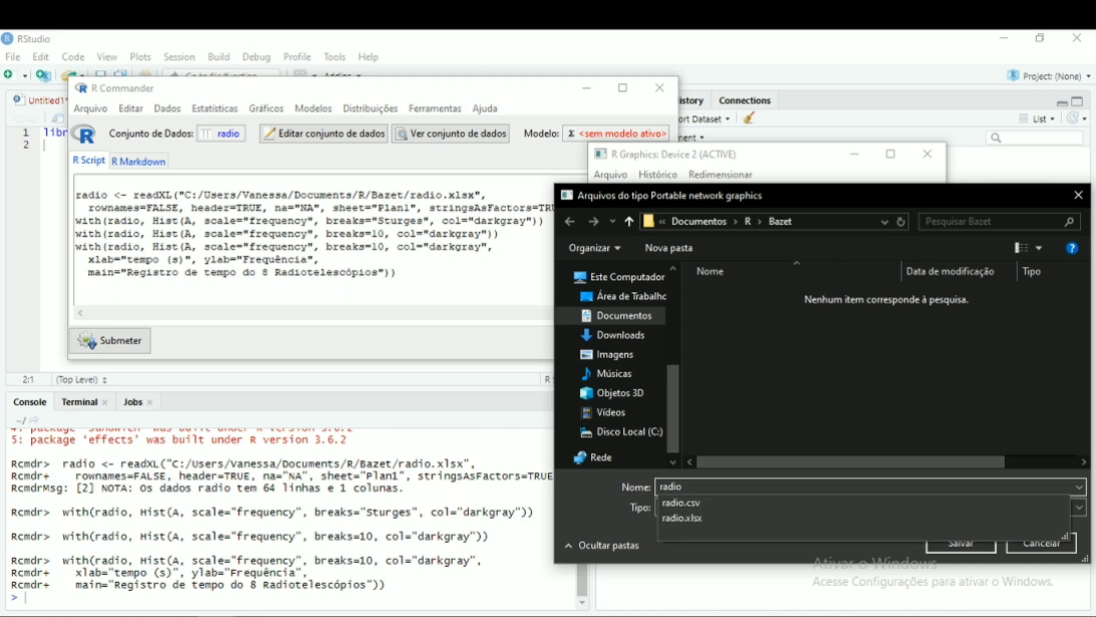
pyautogui.press('BackSpace')
pyautogui.press('BackSpace')
pyautogui.press('BackSpace')
pyautogui.press('BackSpace')
pyautogui.press('BackSpace')
pyautogui.write('h')
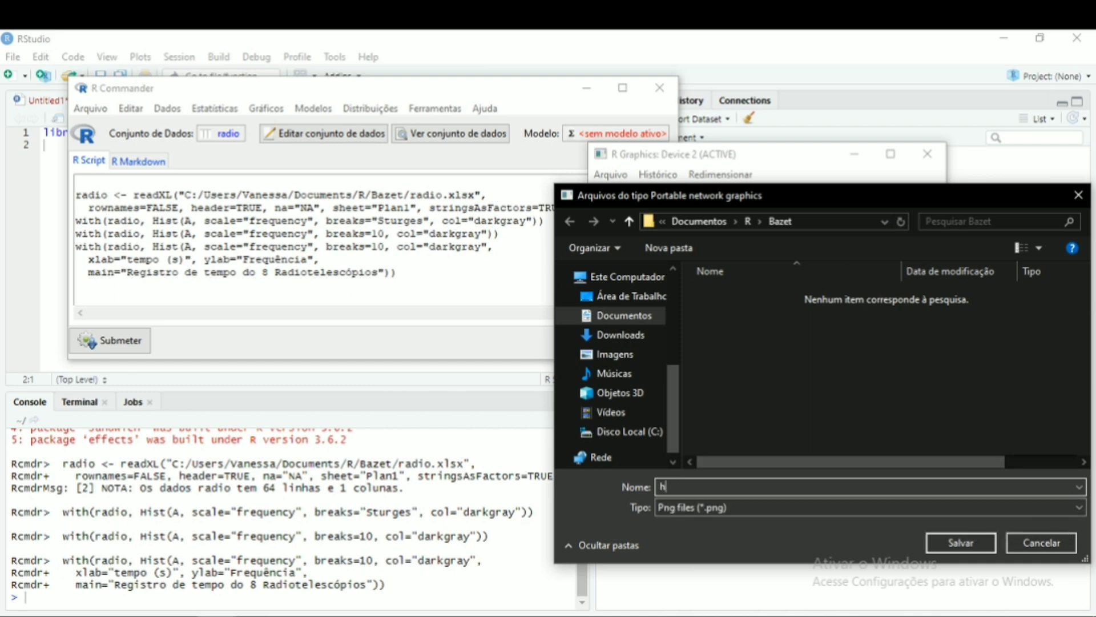
pyautogui.write('ist.radio')
pyautogui.click(975, 541)
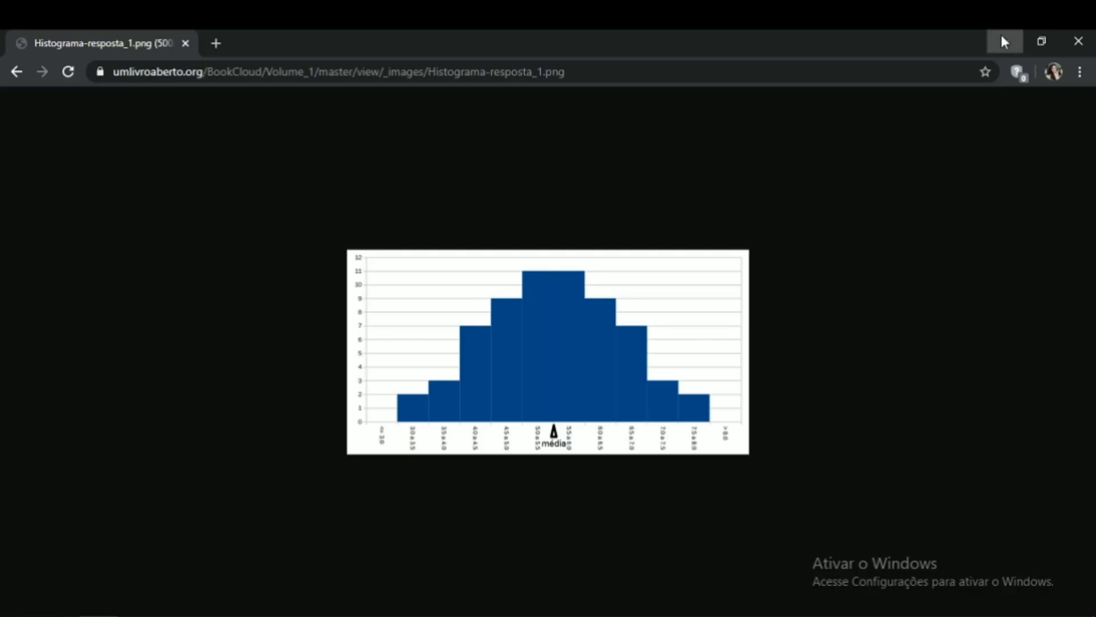
# - Leave the browser and create a new blank Word document
pyautogui.click(1000, 32)
pyautogui.doubleClick(101, 146)
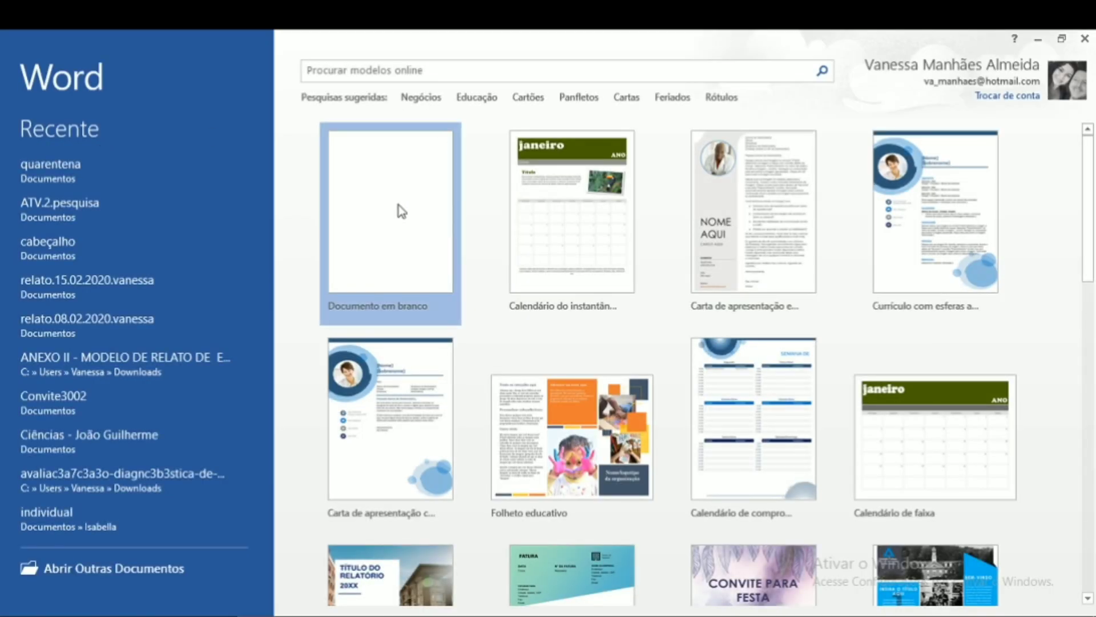
pyautogui.click(399, 210)
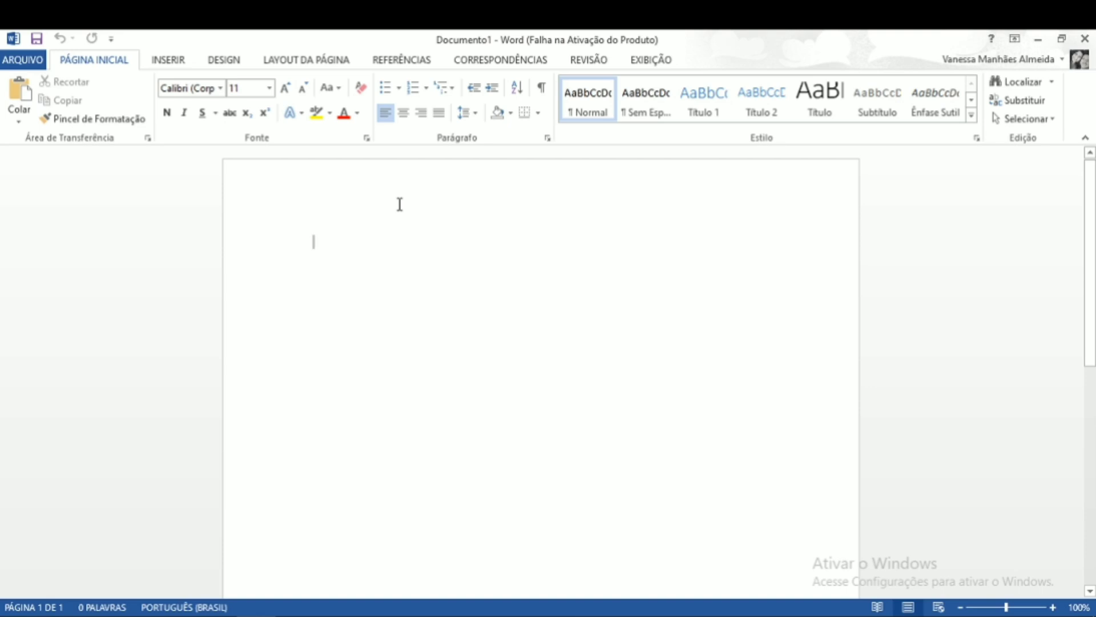
# - Insert the hist.radio picture from the Bazet folder into the document and dismiss the activation notice
pyautogui.click(172, 64)
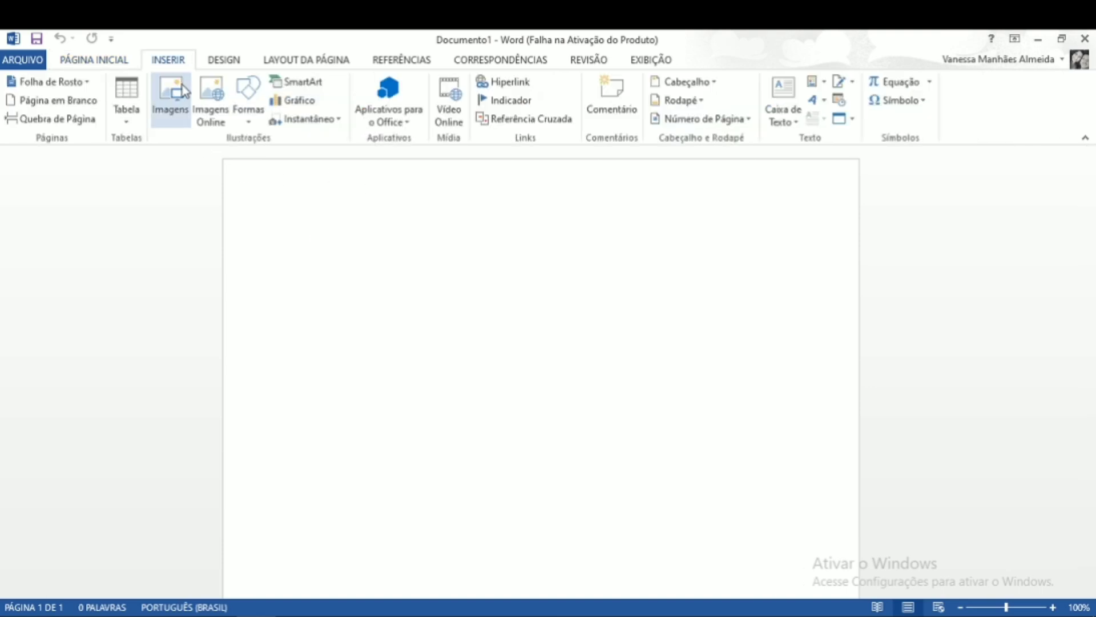
pyautogui.click(181, 87)
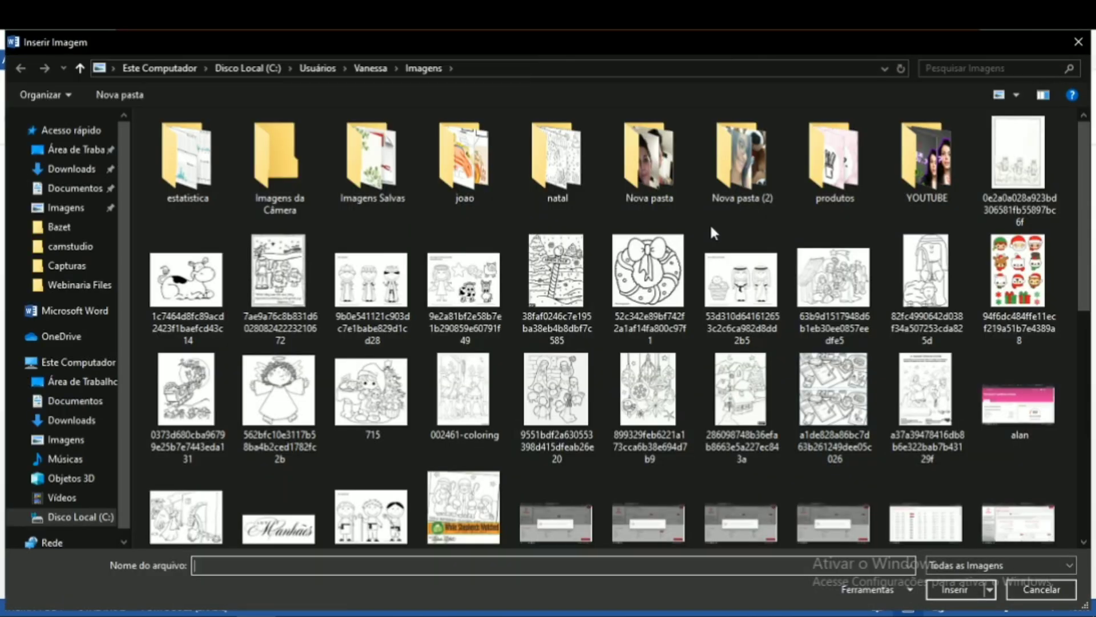
pyautogui.click(85, 228)
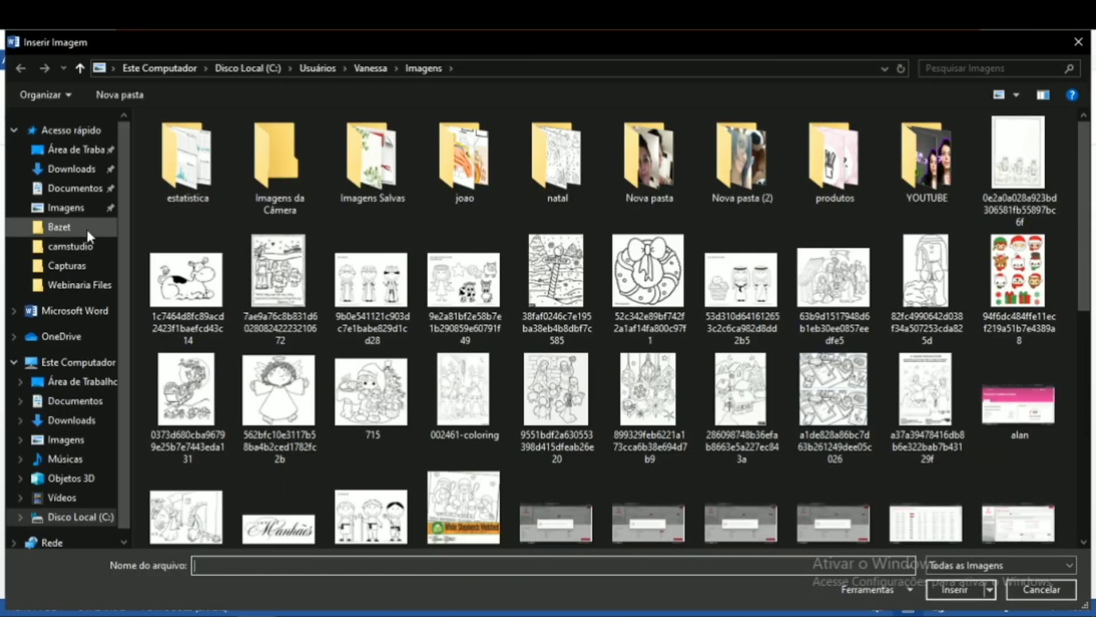
pyautogui.click(194, 167)
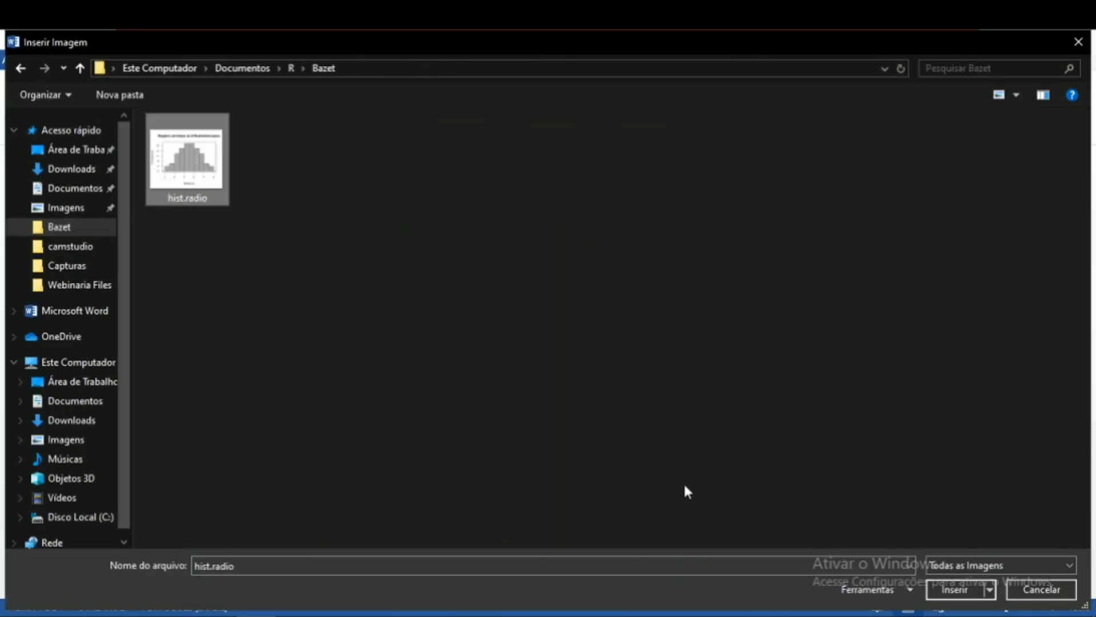
pyautogui.click(971, 592)
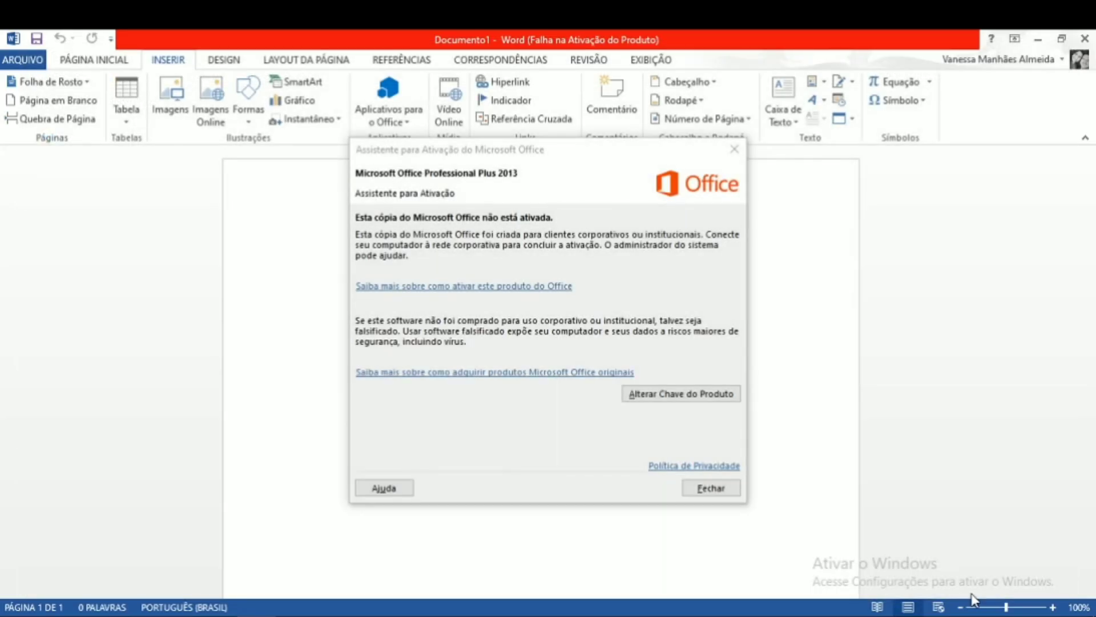
pyautogui.click(734, 149)
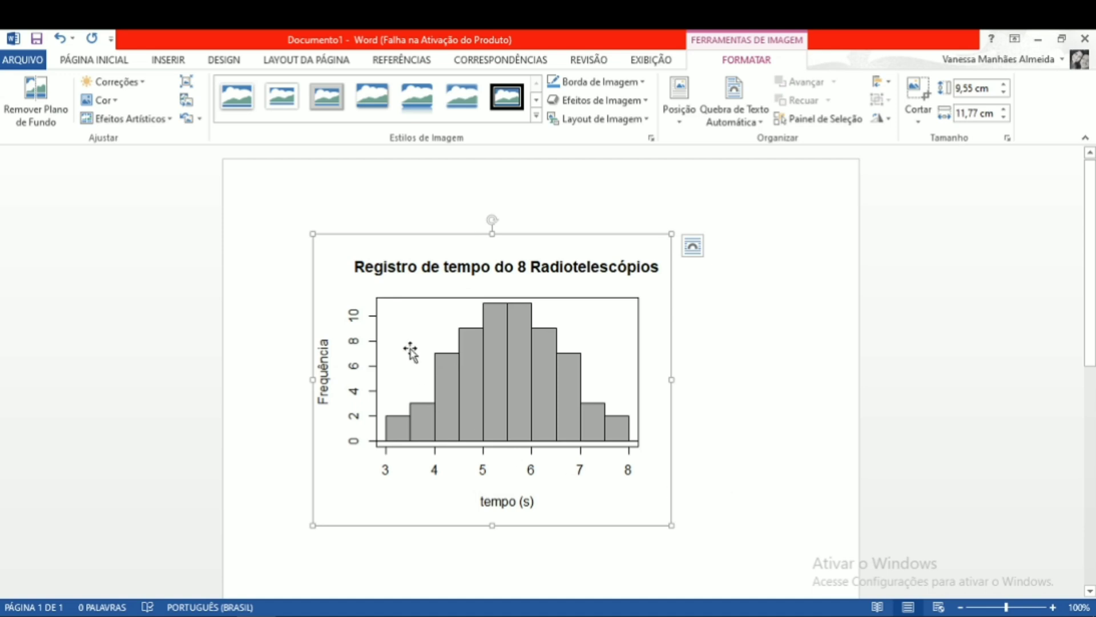
# - Shrink the inserted histogram picture to about 8.84 cm by 10.9 cm
pyautogui.moveTo(561, 393)
pyautogui.mouseDown()
pyautogui.moveTo(640, 429)
pyautogui.moveTo(561, 395)
pyautogui.mouseUp()
pyautogui.moveTo(671, 525); pyautogui.dragTo(562, 422)
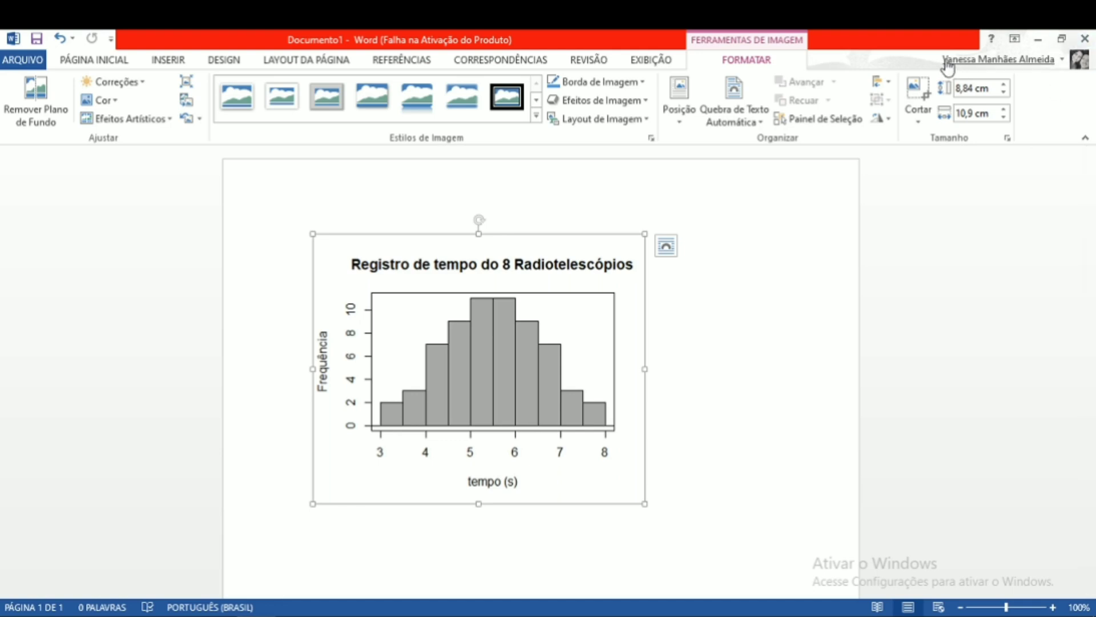
# - Return to R Commander, change the histogram bar colour from darkgray to royalblue, and resubmit the command
pyautogui.click(1040, 39)
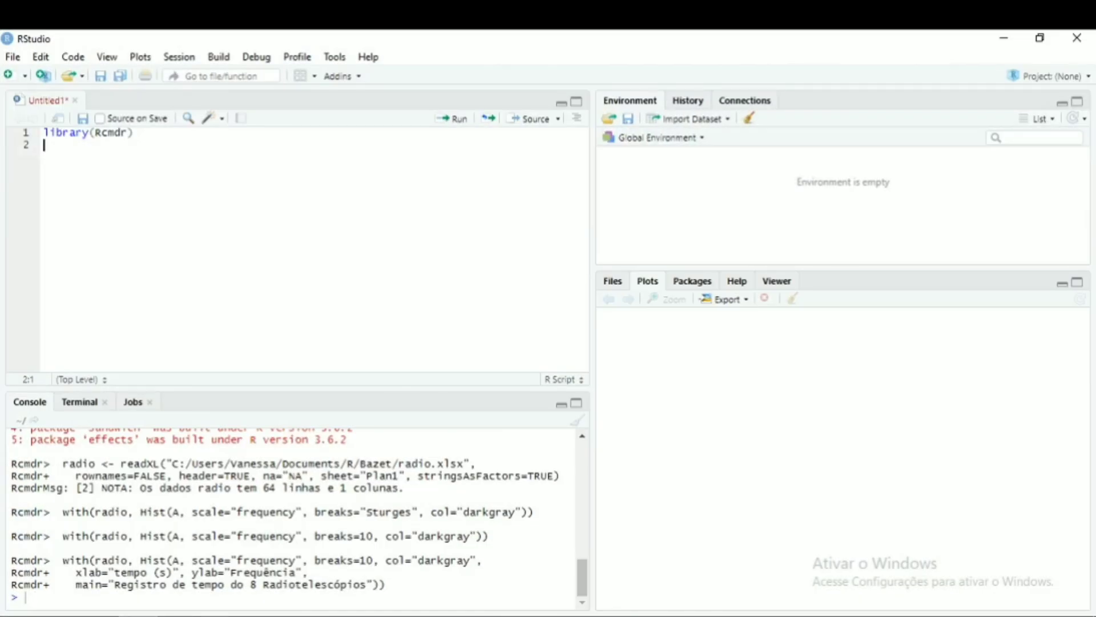
pyautogui.moveTo(214, 616)
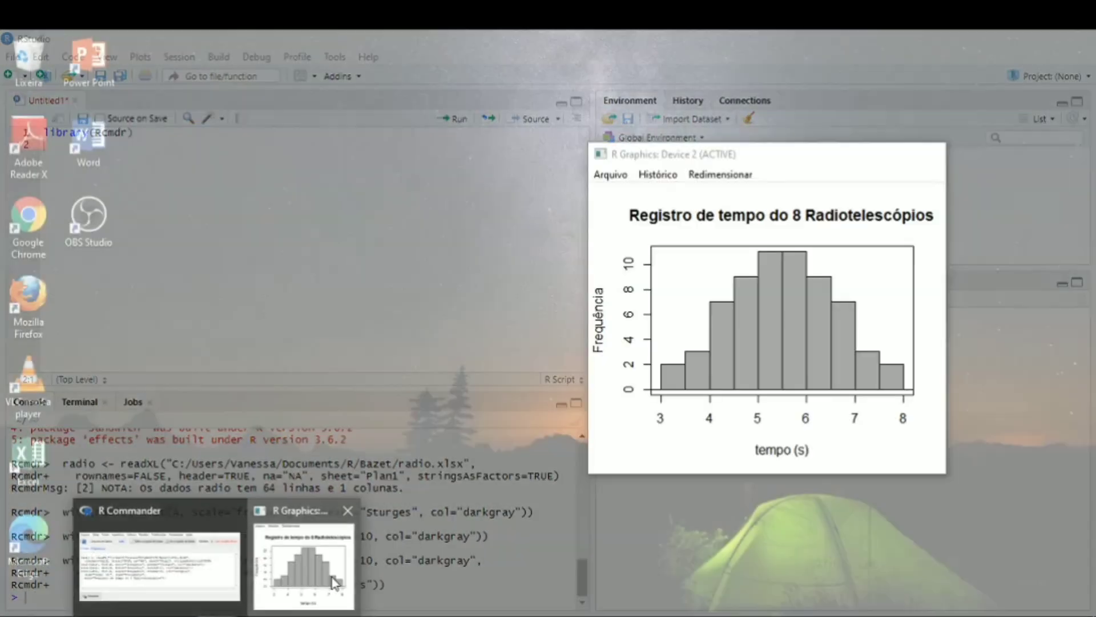
pyautogui.click(334, 584)
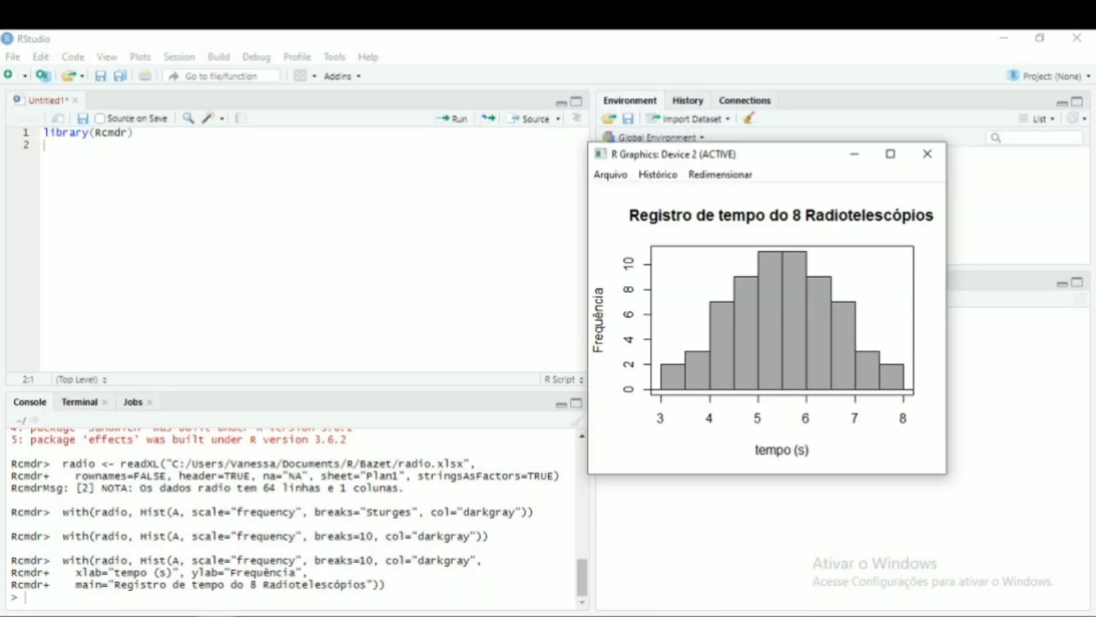
pyautogui.click(214, 616)
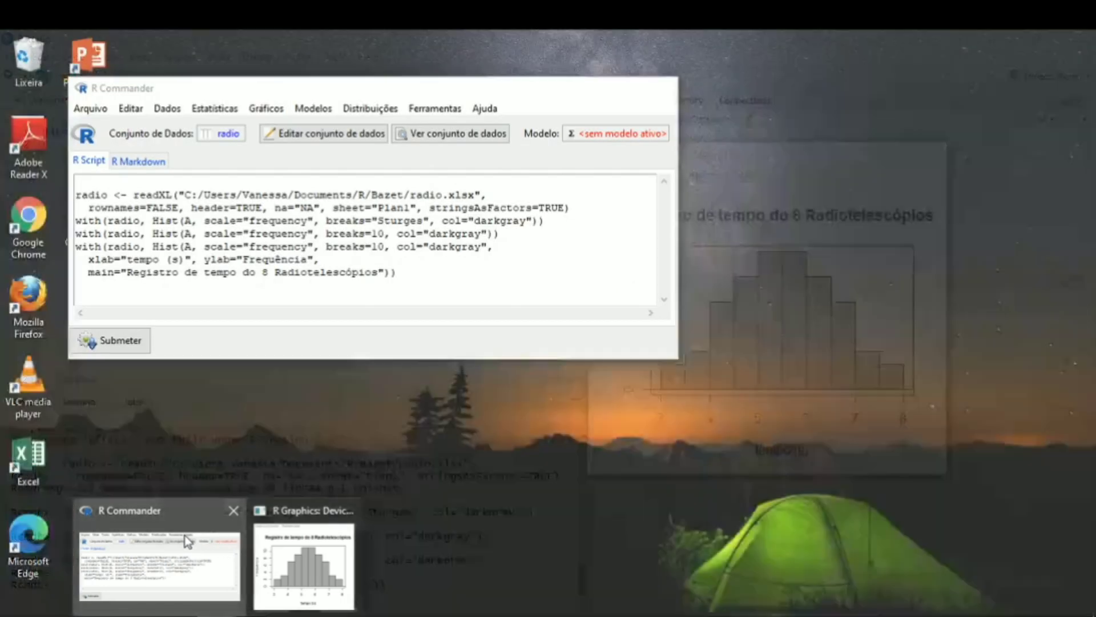
pyautogui.click(186, 536)
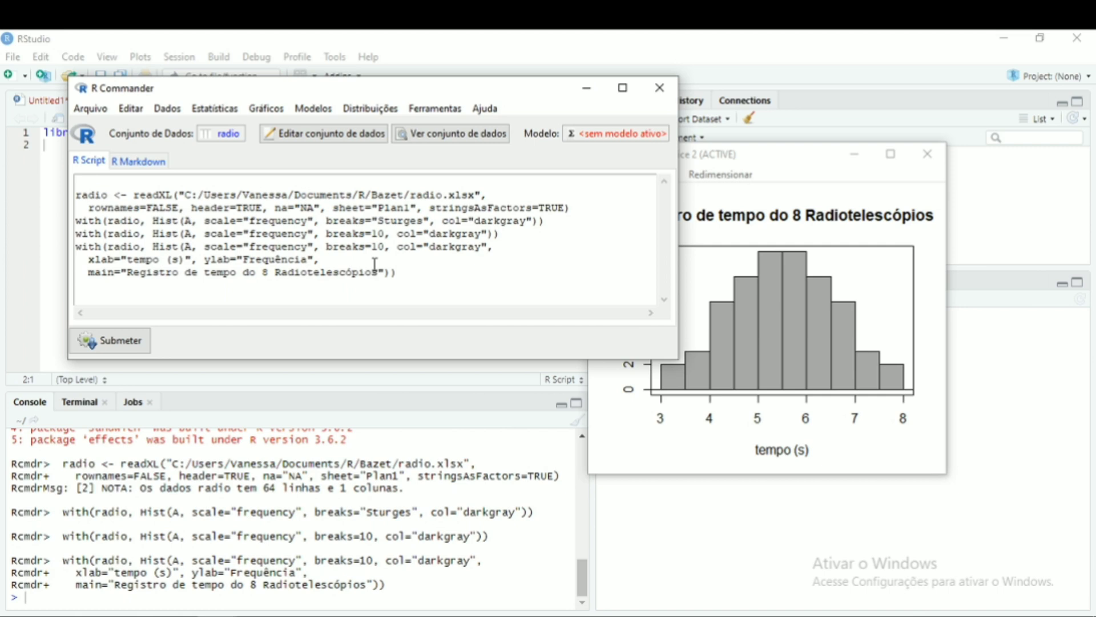
pyautogui.click(810, 165)
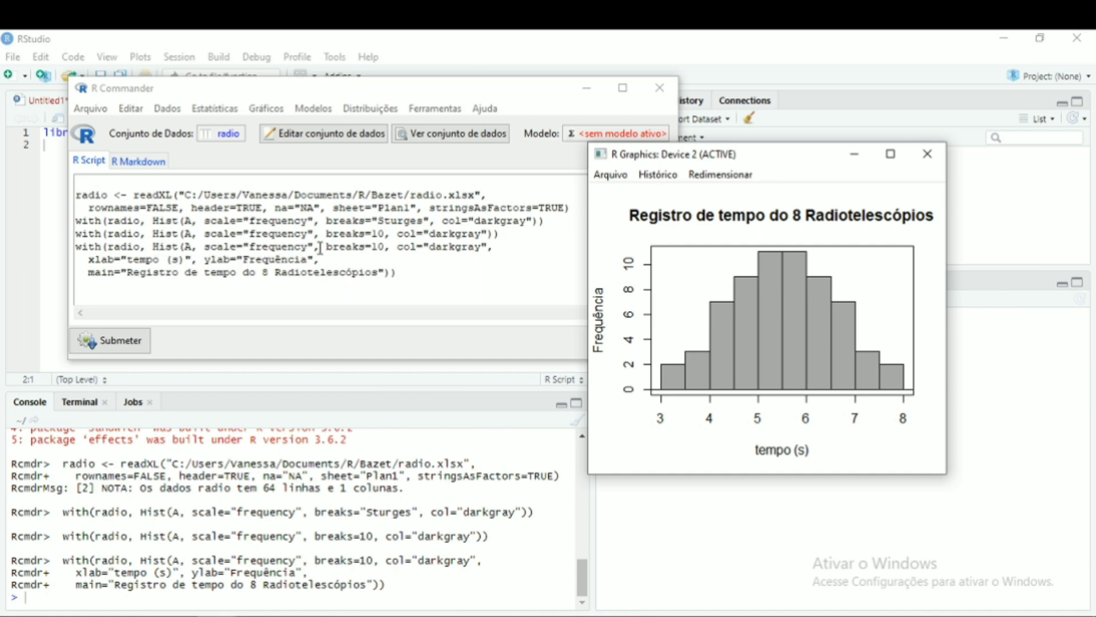
pyautogui.click(433, 249)
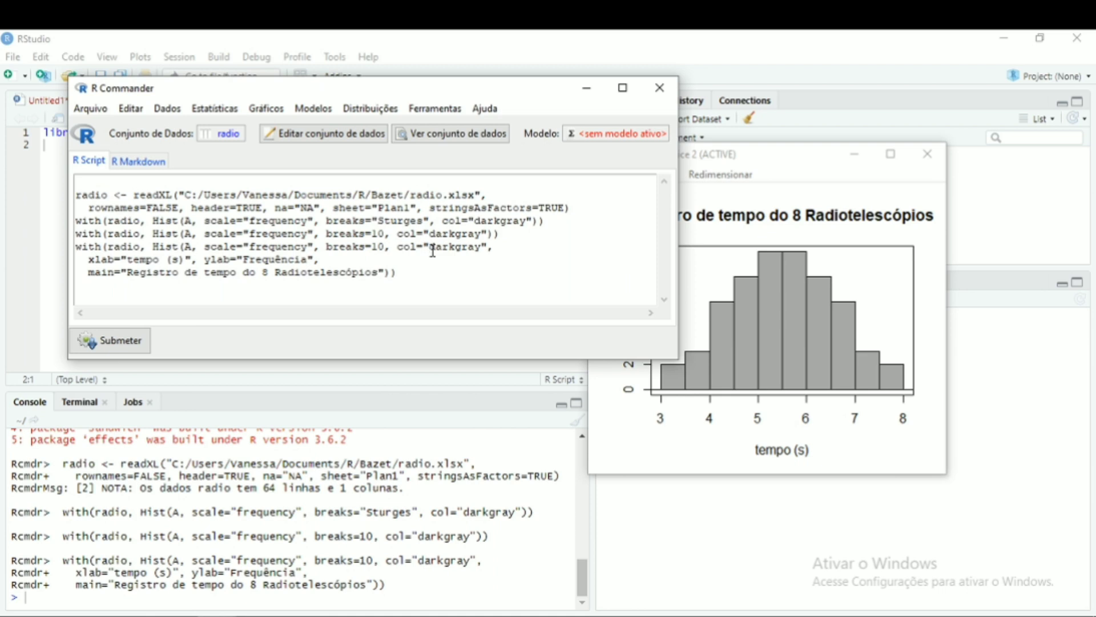
pyautogui.hotkey('shift', 'Right')
pyautogui.hotkey('shift', 'Right')
pyautogui.hotkey('shift', 'Right')
pyautogui.hotkey('shift', 'Right')
pyautogui.hotkey('shift', 'Right')
pyautogui.hotkey('shift', 'Right')
pyautogui.hotkey('shift', 'Right')
pyautogui.hotkey('shift', 'Right')
pyautogui.write('re')
pyautogui.write('y')
pyautogui.write('alblue')
pyautogui.moveTo(79, 247); pyautogui.dragTo(76, 286)
pyautogui.click(125, 343)
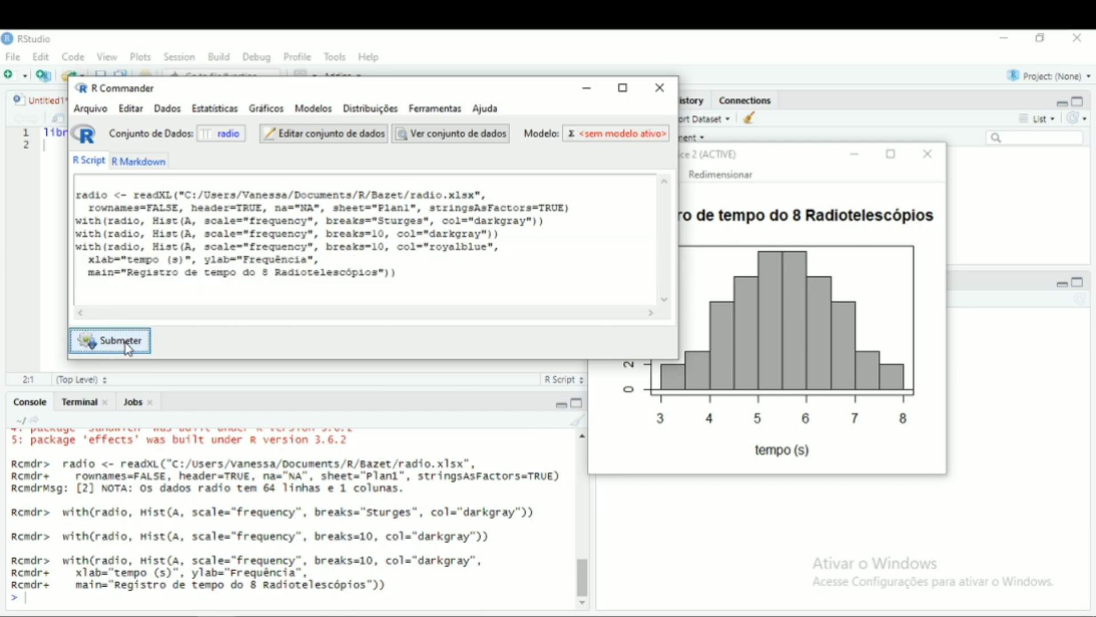
# - Move the graphics window aside and close R Commander without saving the script
pyautogui.click(811, 163)
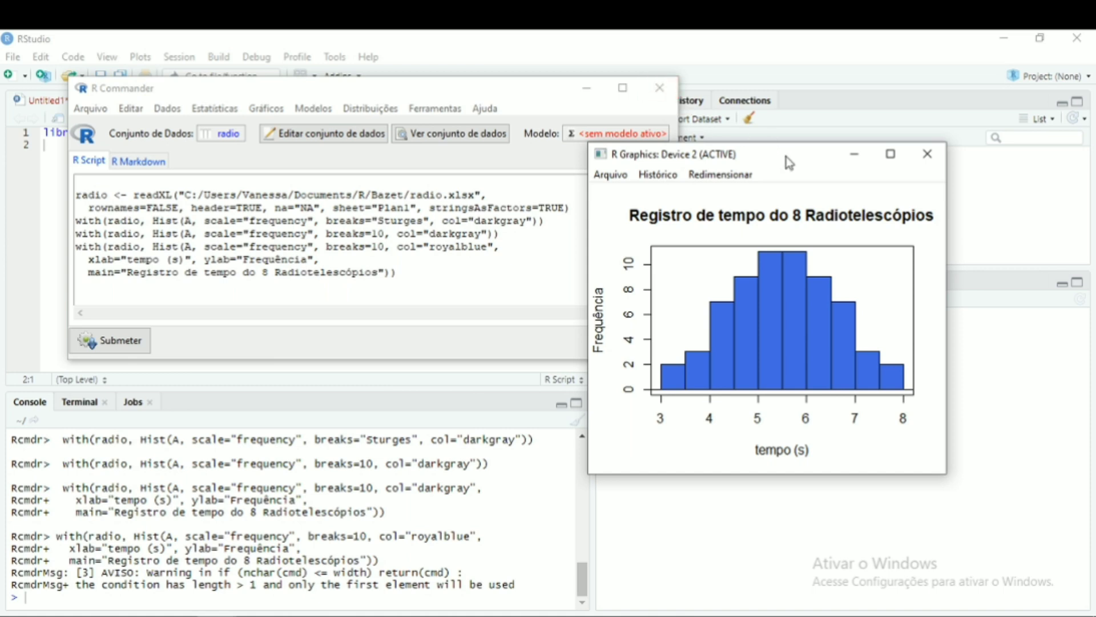
pyautogui.moveTo(787, 160); pyautogui.dragTo(869, 180)
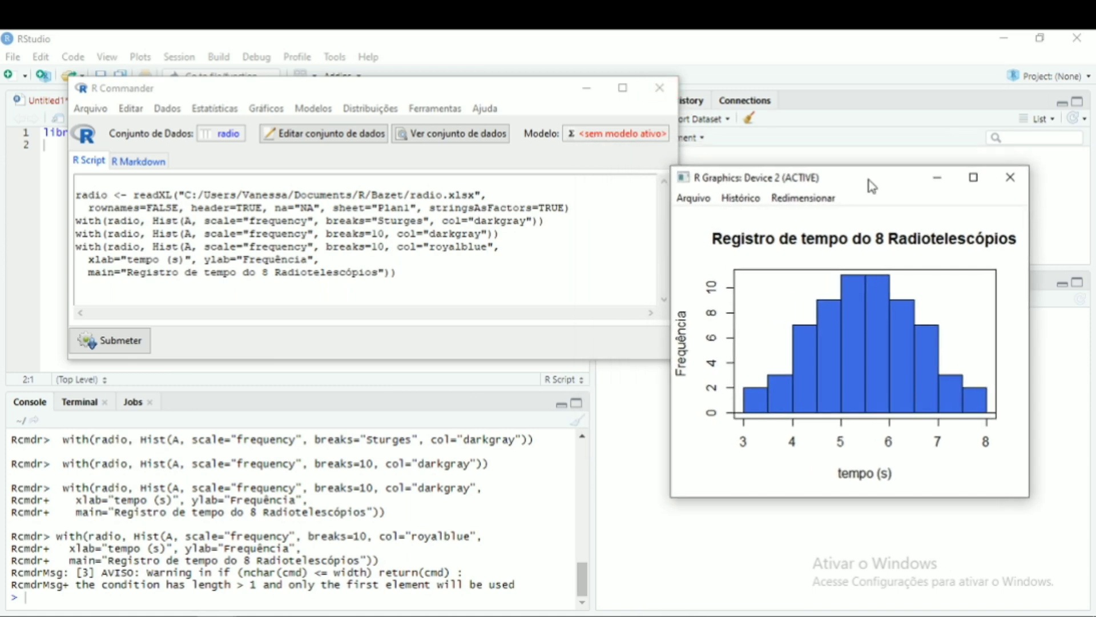
pyautogui.click(661, 88)
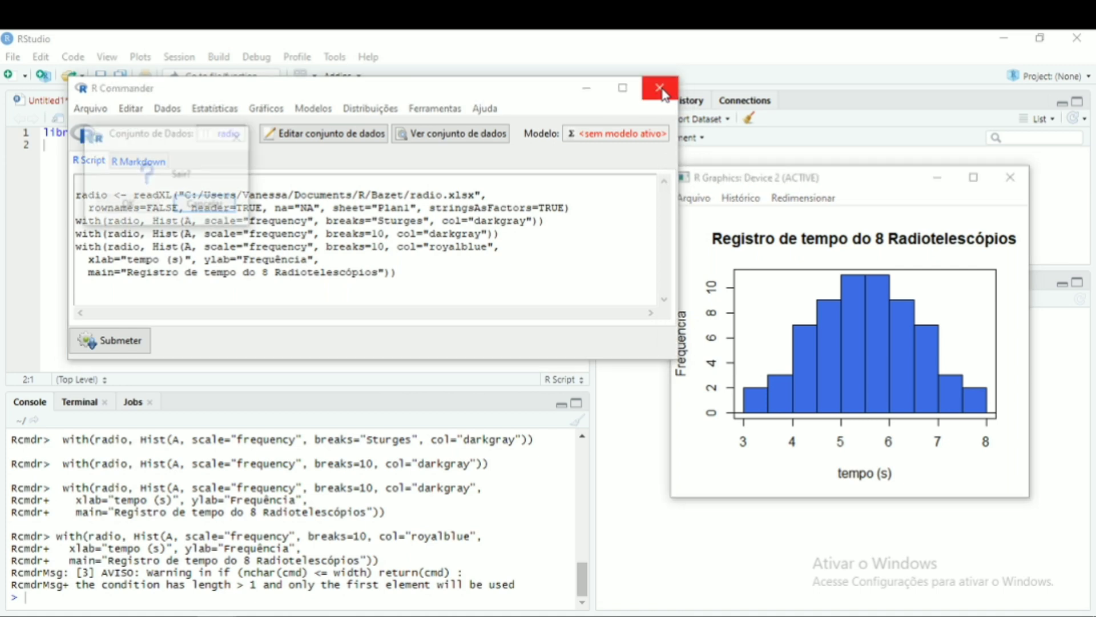
pyautogui.click(132, 207)
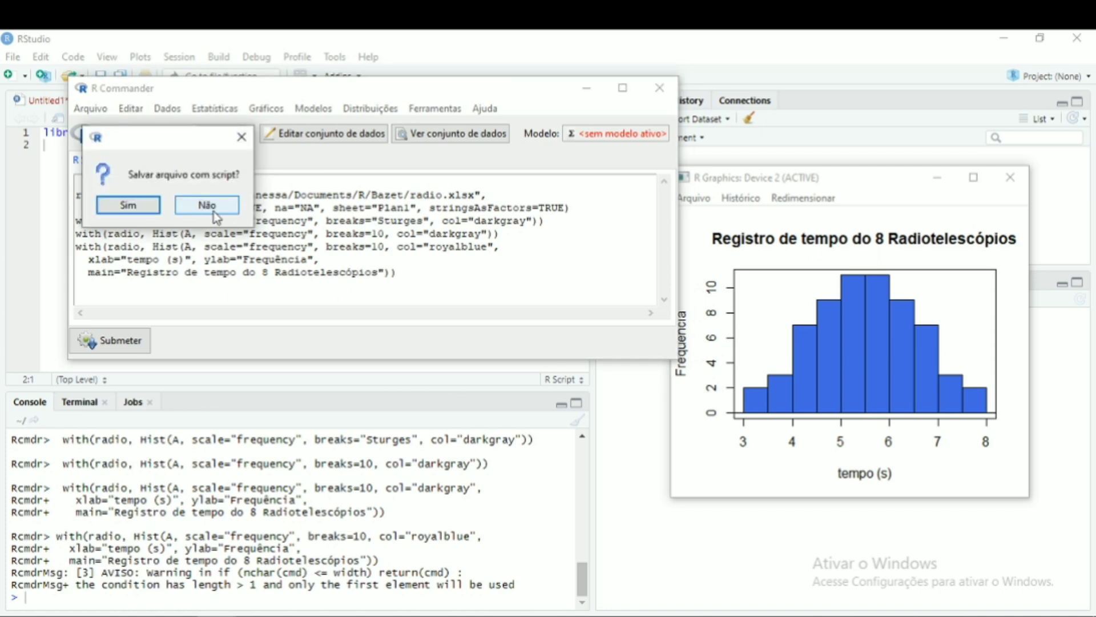
pyautogui.click(217, 207)
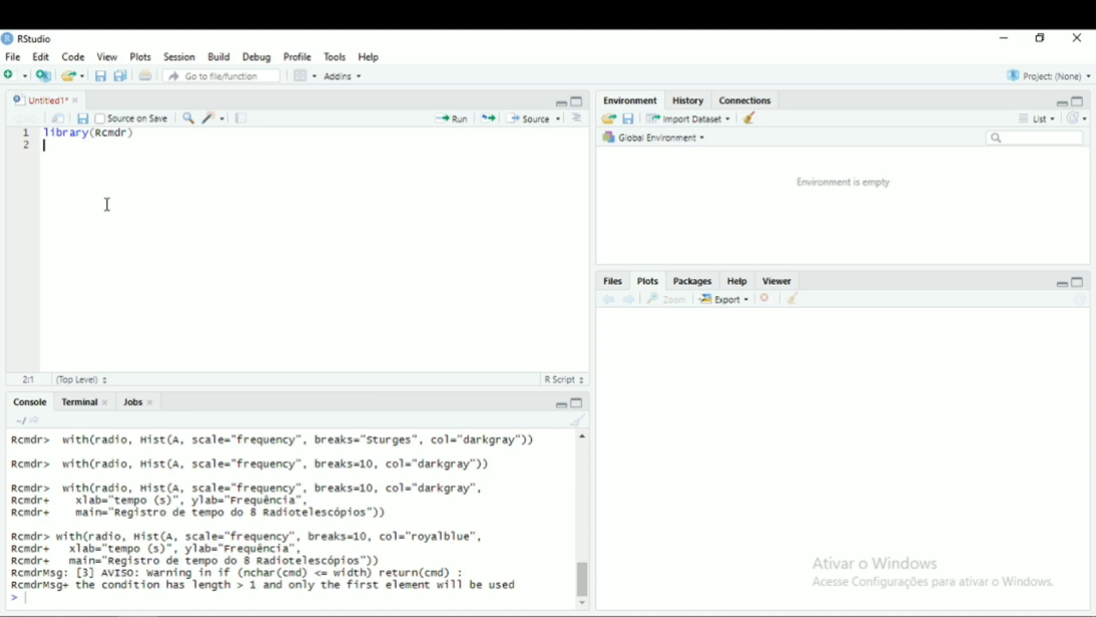
# - Try to draw a bar plot by writing and running barplot(radio) in the RStudio script
pyautogui.write('barplo')
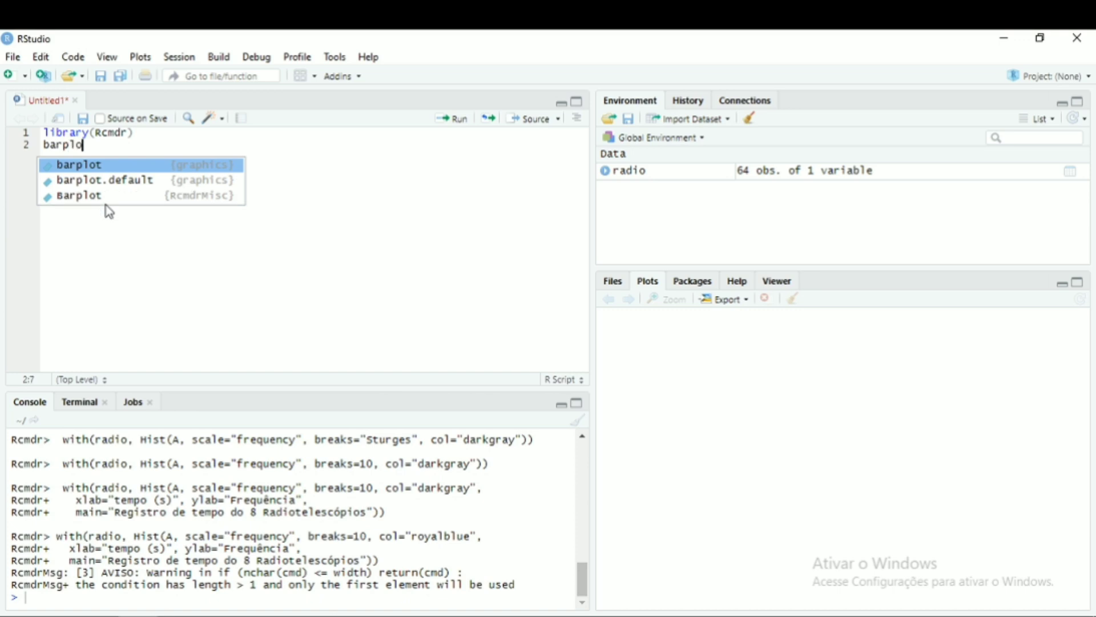
pyautogui.press('Return')
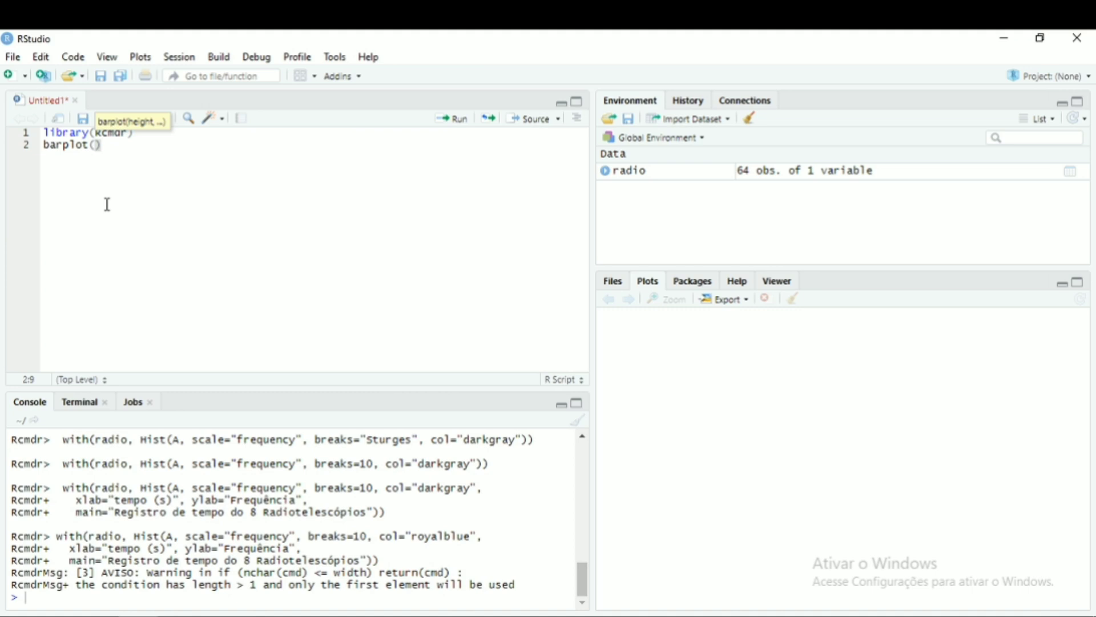
pyautogui.write('radi')
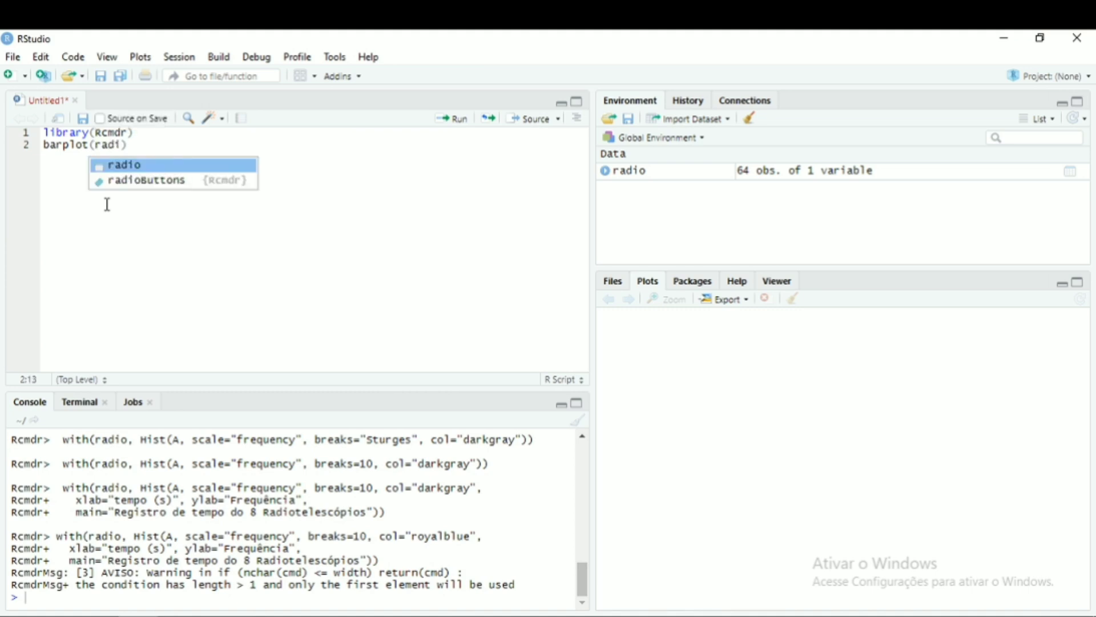
pyautogui.press('Return')
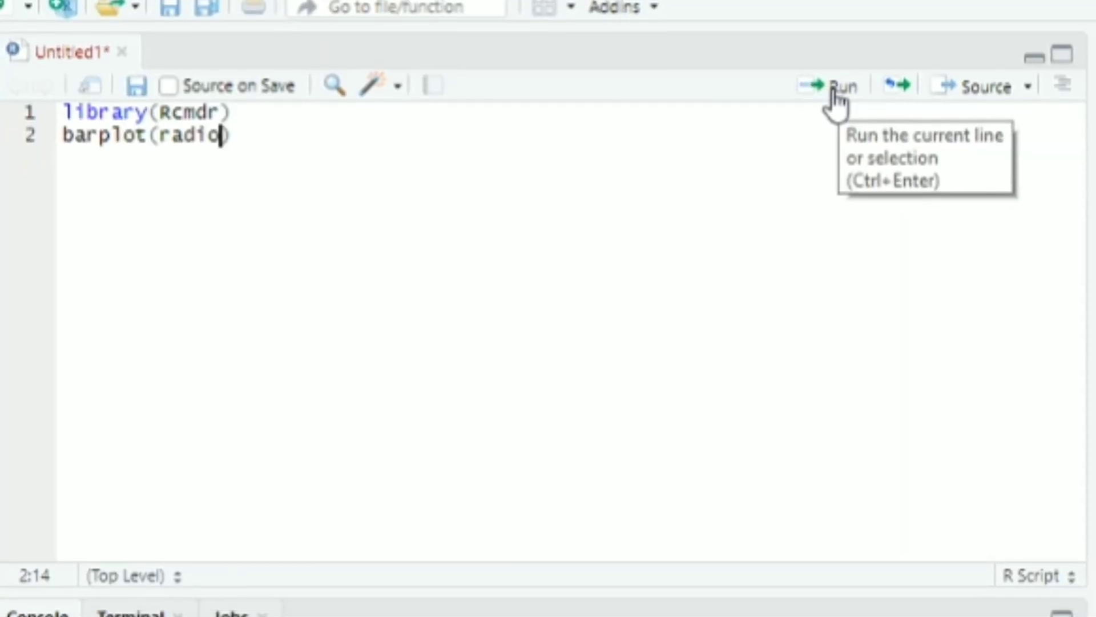
pyautogui.click(835, 97)
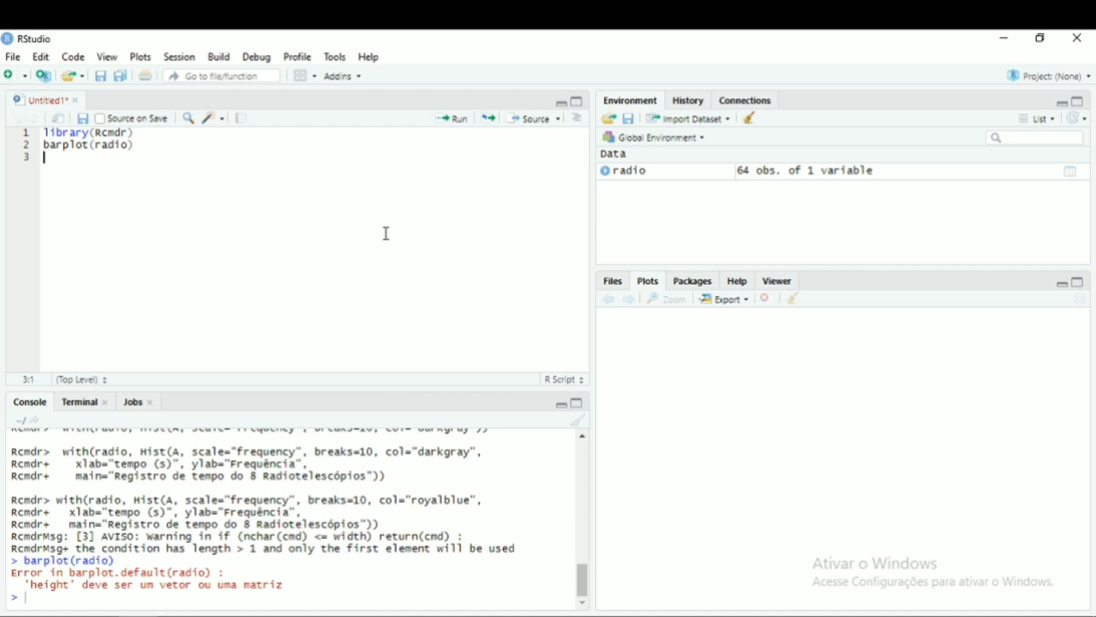
# - Add a line printing radio, run it, and scroll through the printed values in the console
pyautogui.write('radio')
pyautogui.click(451, 120)
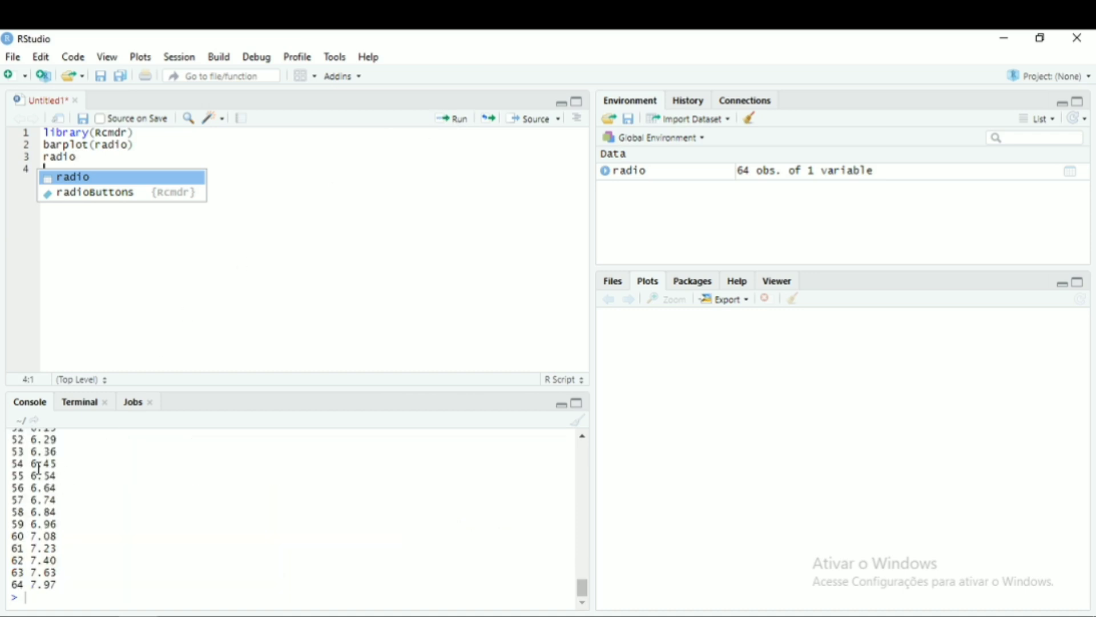
pyautogui.click(583, 571)
pyautogui.moveTo(583, 571)
pyautogui.mouseDown()
pyautogui.moveTo(582, 524)
pyautogui.moveTo(581, 575)
pyautogui.mouseUp()
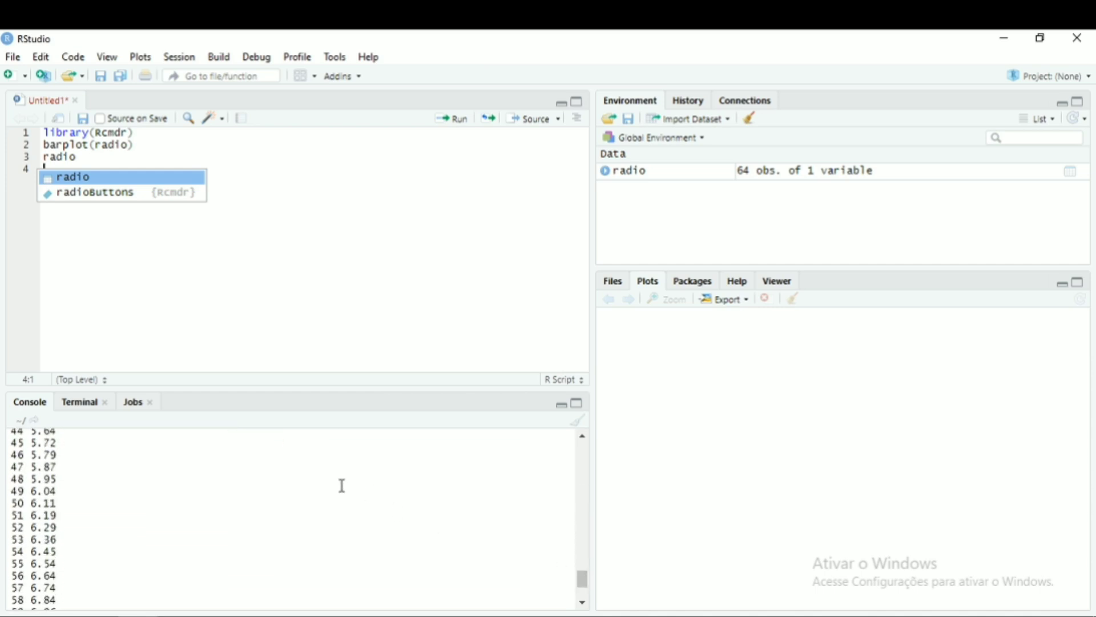
# - Add the line rt = table (radio) to the script and run it to build a frequency table
pyautogui.click(93, 156)
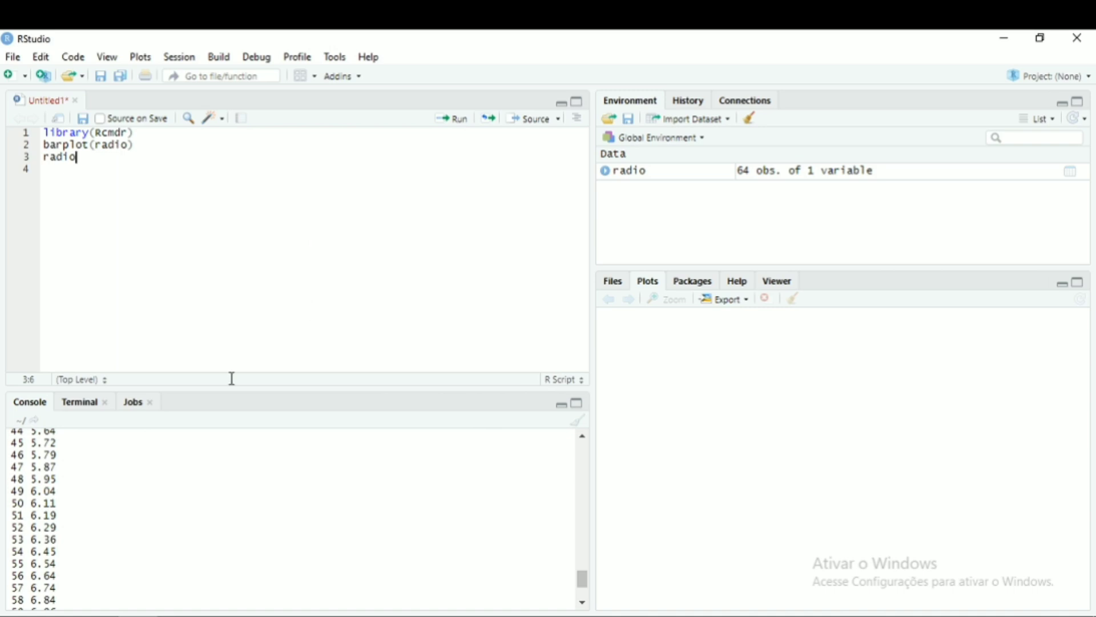
pyautogui.moveTo(583, 580); pyautogui.dragTo(583, 603)
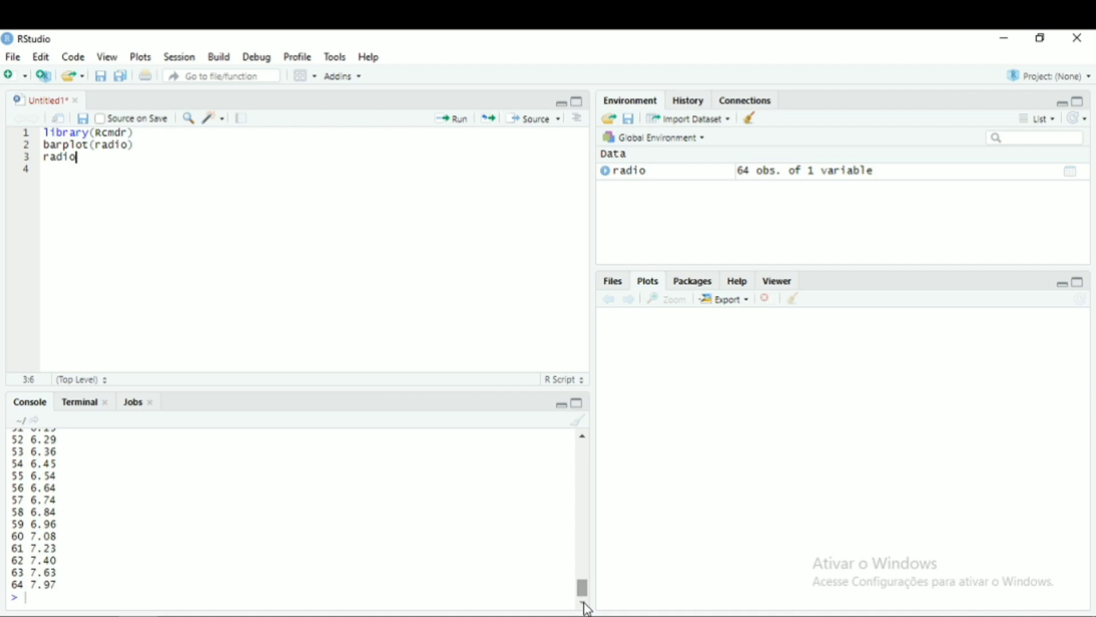
pyautogui.press('Return')
pyautogui.write('rt = table ')
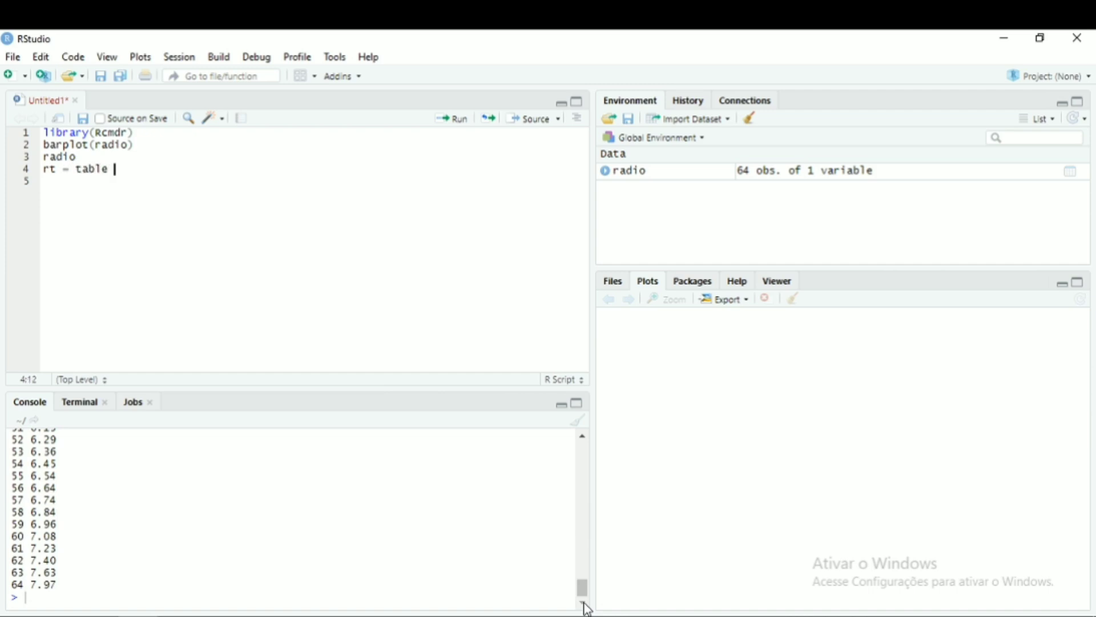
pyautogui.write('(radio')
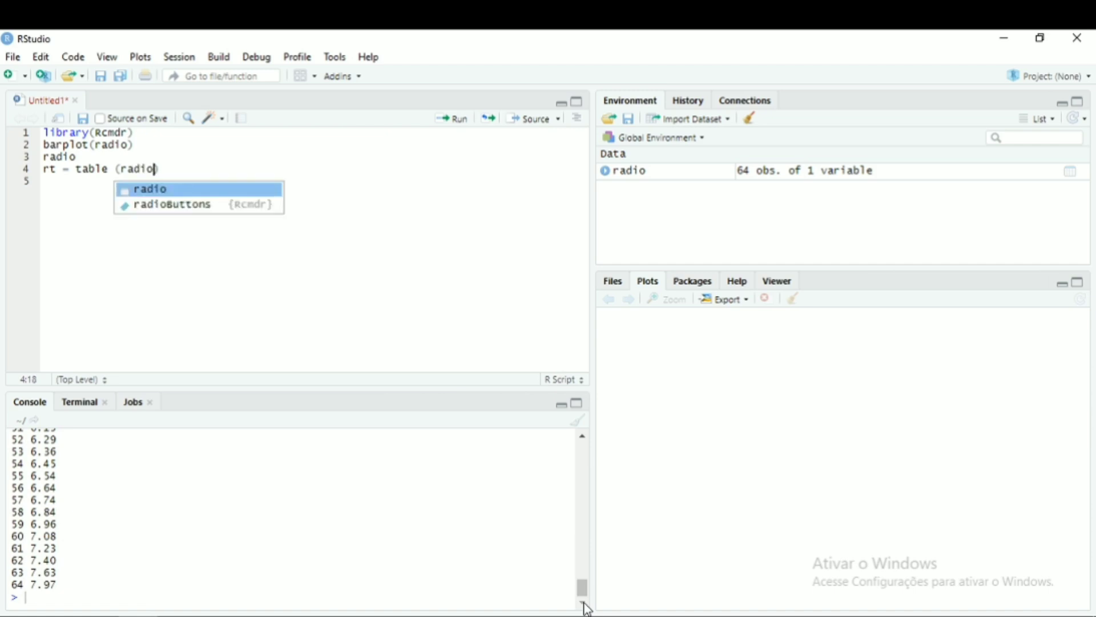
pyautogui.hotkey('ctrl', 'Return')
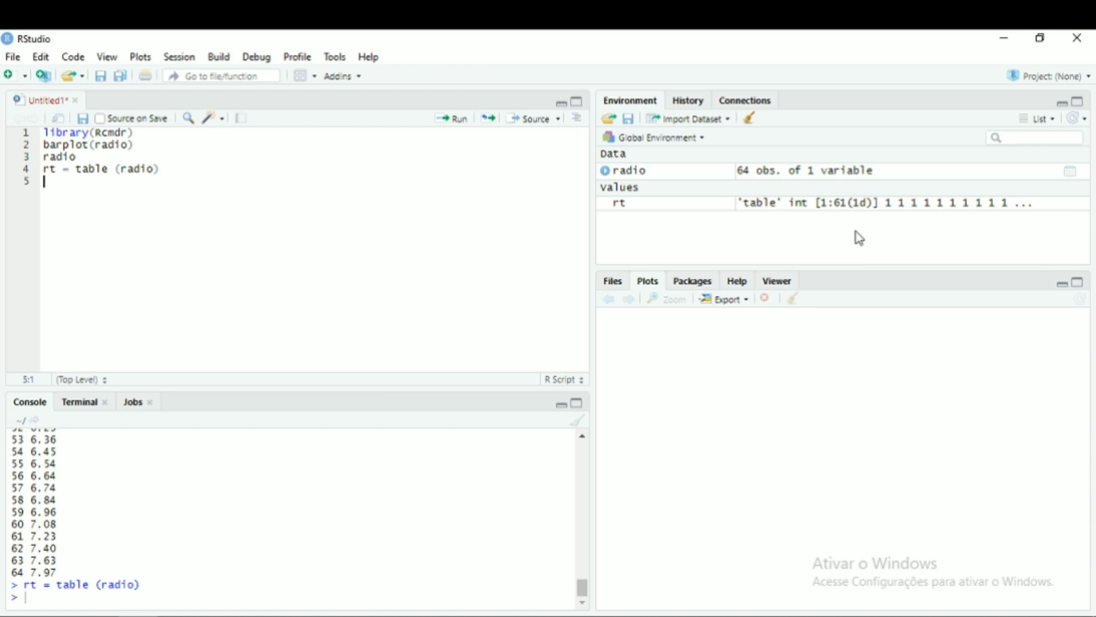
# - Add a line printing rt, run it, and scroll to the printed table in the console
pyautogui.write('rt')
pyautogui.click(458, 123)
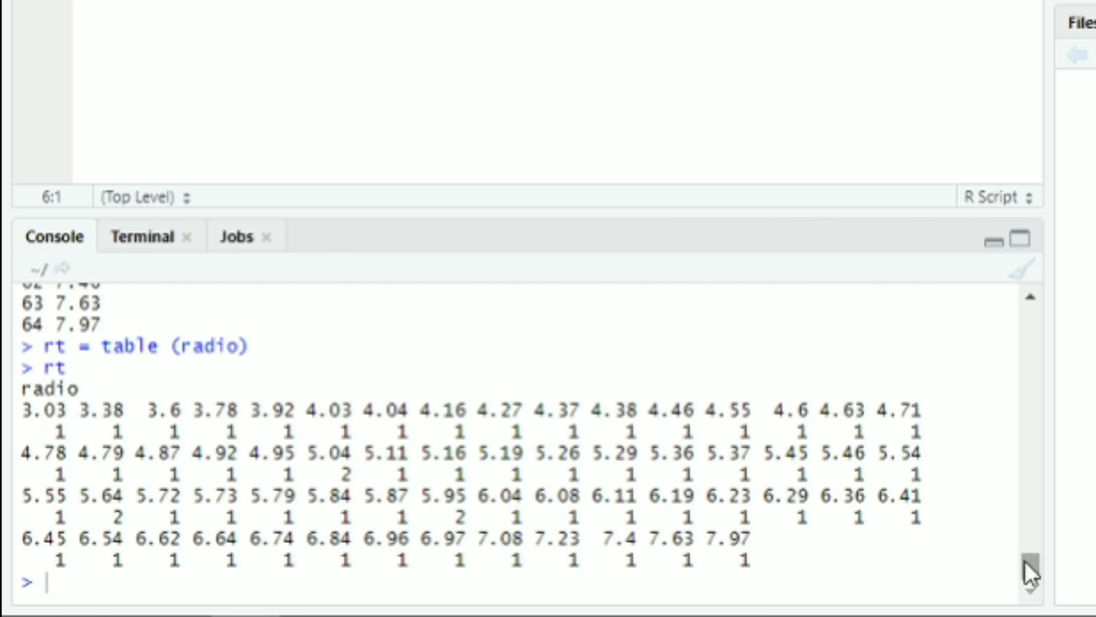
pyautogui.moveTo(1028, 562)
pyautogui.mouseDown()
pyautogui.moveTo(1043, 489)
pyautogui.moveTo(1046, 556)
pyautogui.mouseUp()
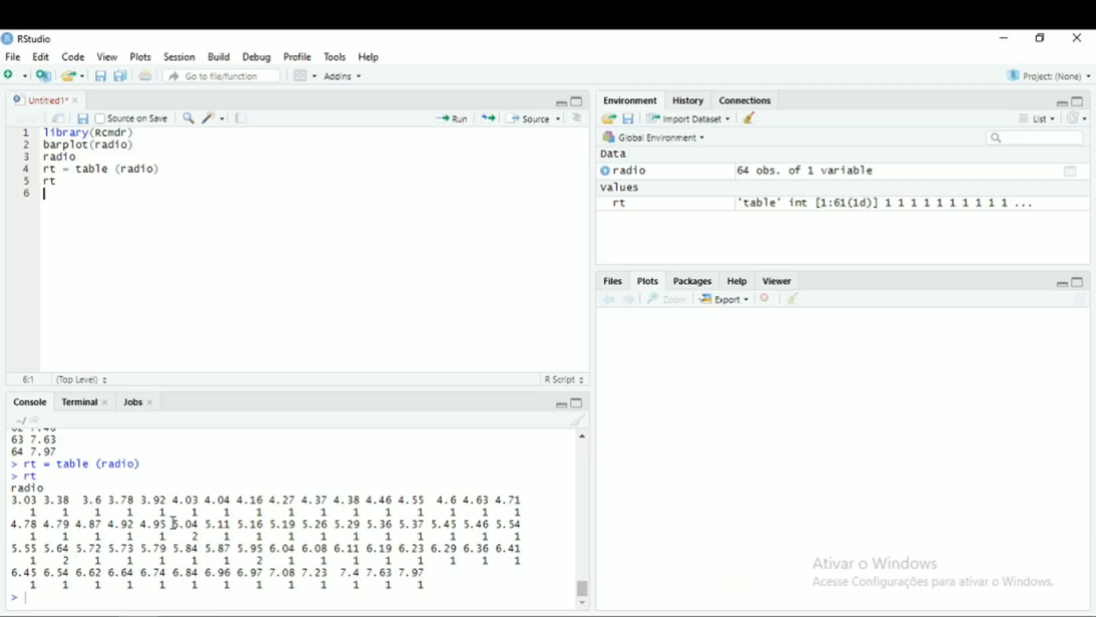
# - Add barplot(rt) to the script and run it
pyautogui.write('bar')
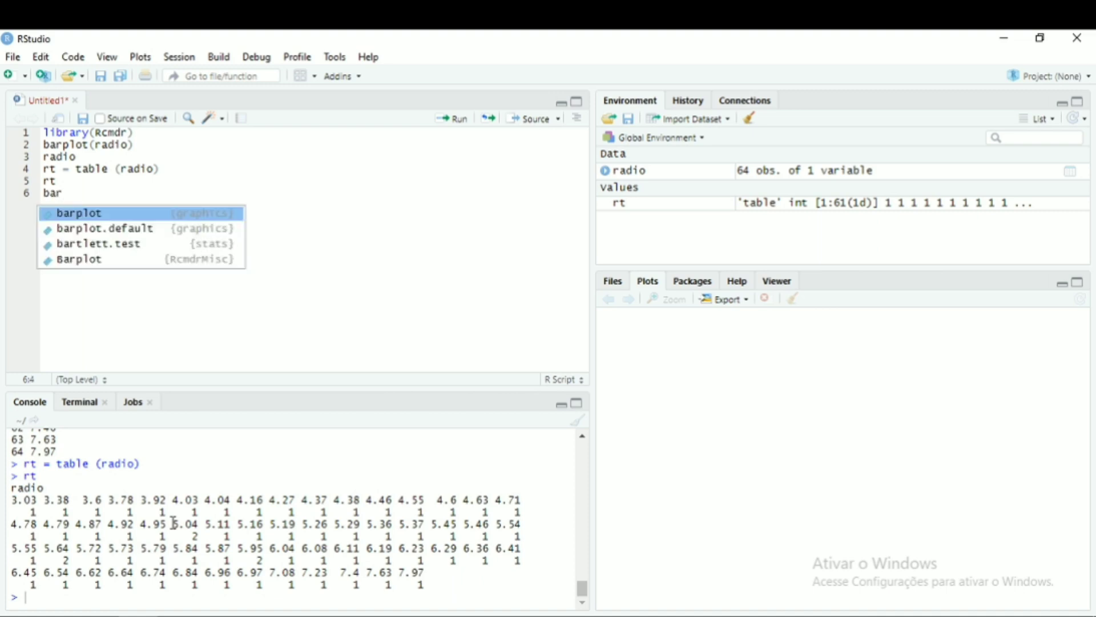
pyautogui.press('Tab')
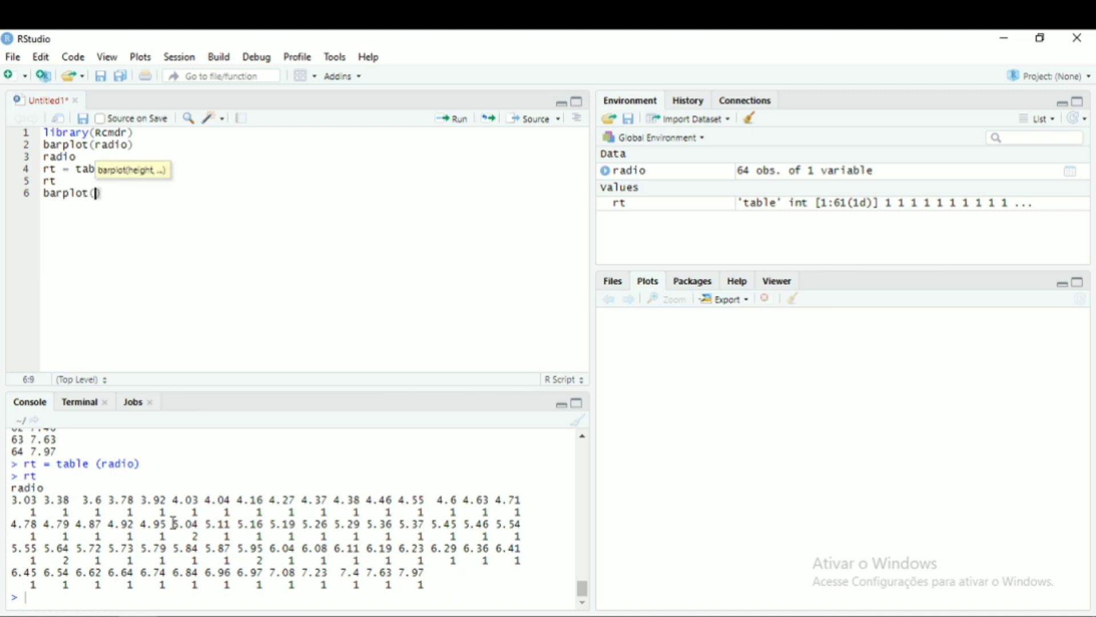
pyautogui.write('rt')
pyautogui.click(451, 119)
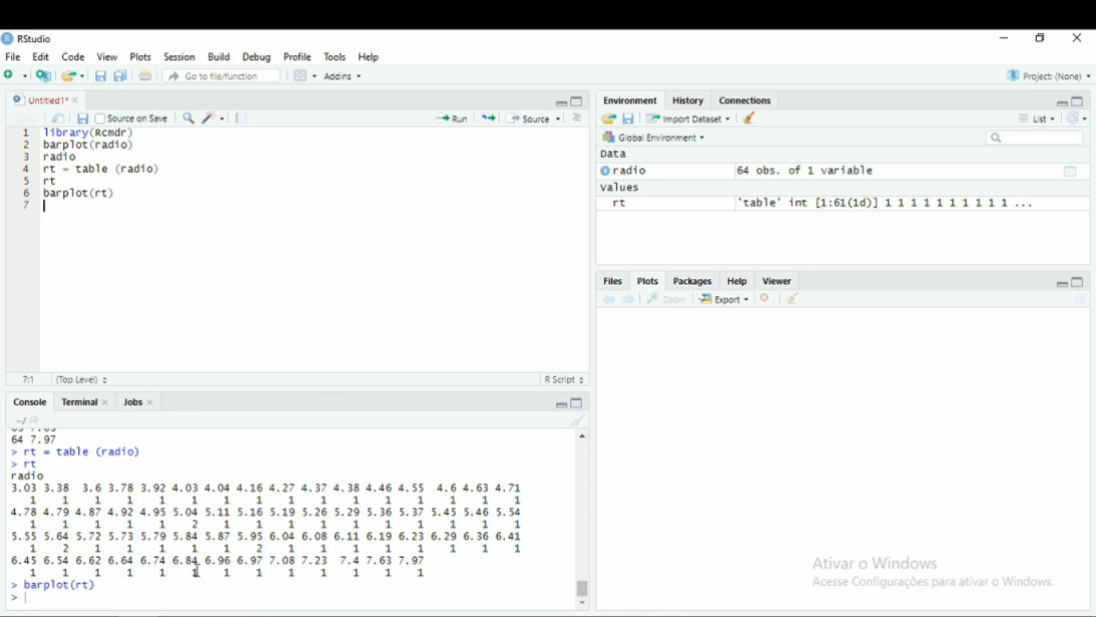
# - Bring up the graphics window with the bar plot and maximize it
pyautogui.moveTo(216, 615)
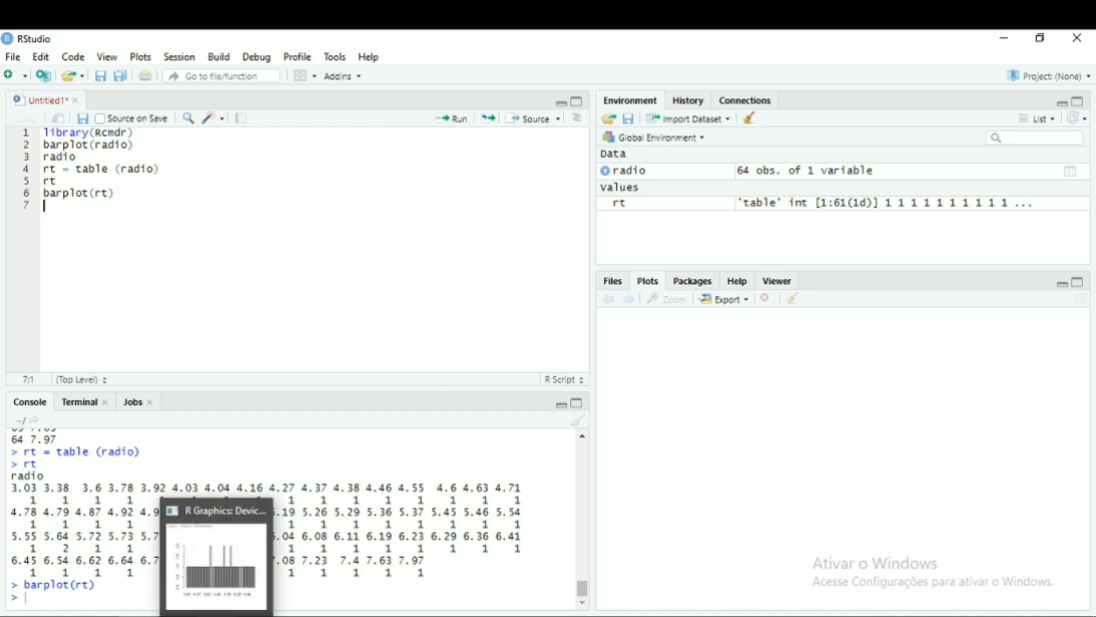
pyautogui.click(256, 570)
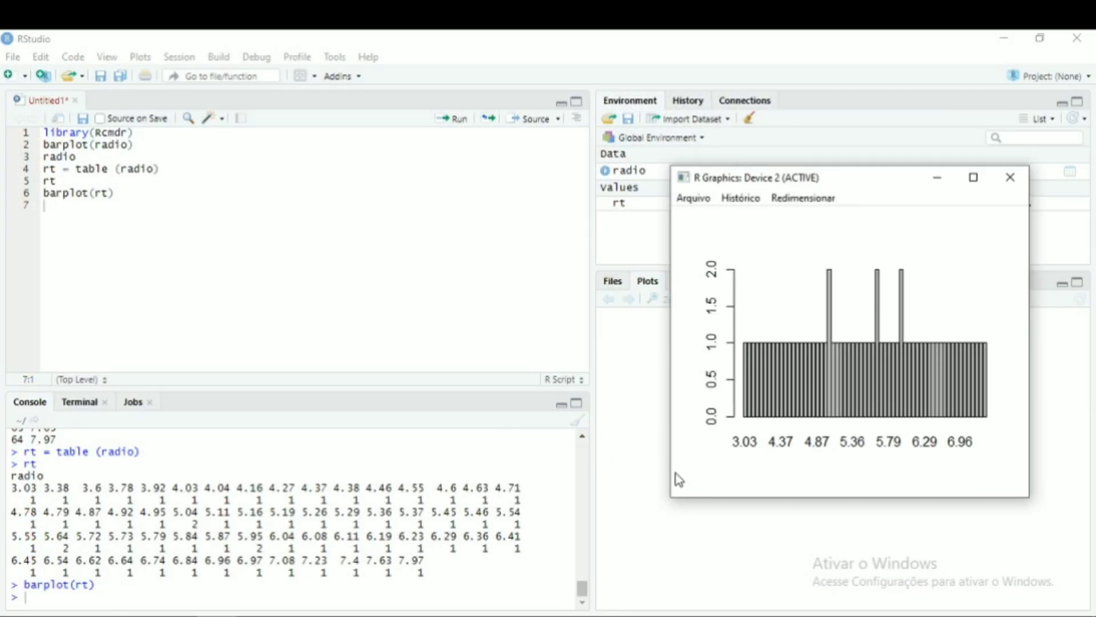
pyautogui.click(974, 178)
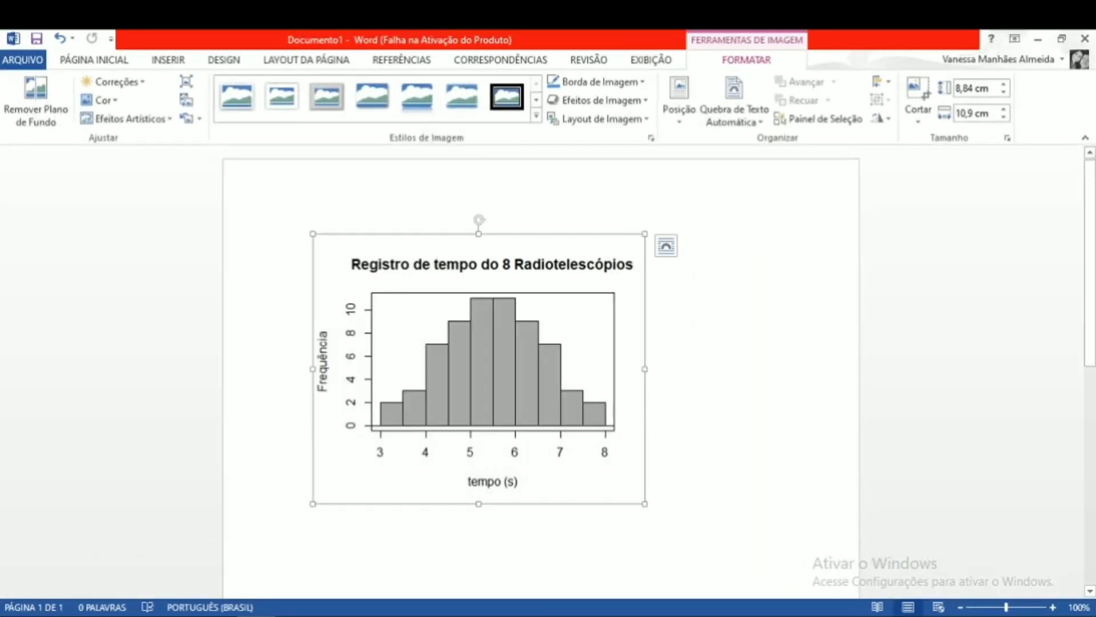
# - Switch to Word and enlarge the inserted histogram image to about 11.8 cm by 14.55 cm
pyautogui.moveTo(644, 501); pyautogui.dragTo(747, 548)
pyautogui.moveTo(652, 441); pyautogui.dragTo(644, 371)
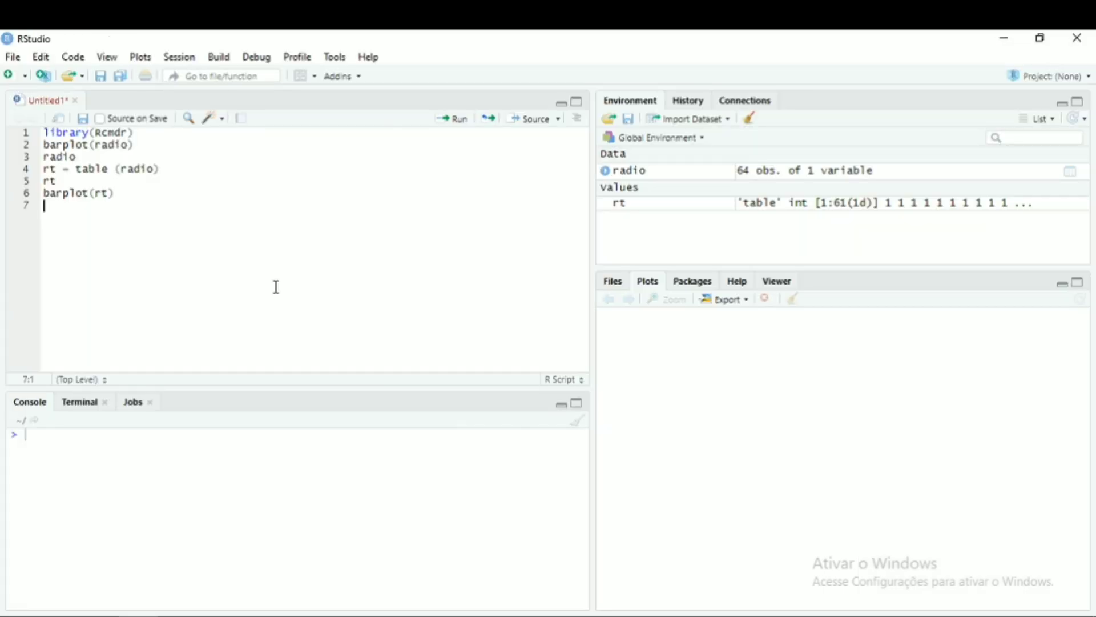
# - Start a new barplot(rt, ...) call in the script with the main title "Radiotelescópios"
pyautogui.click(217, 615)
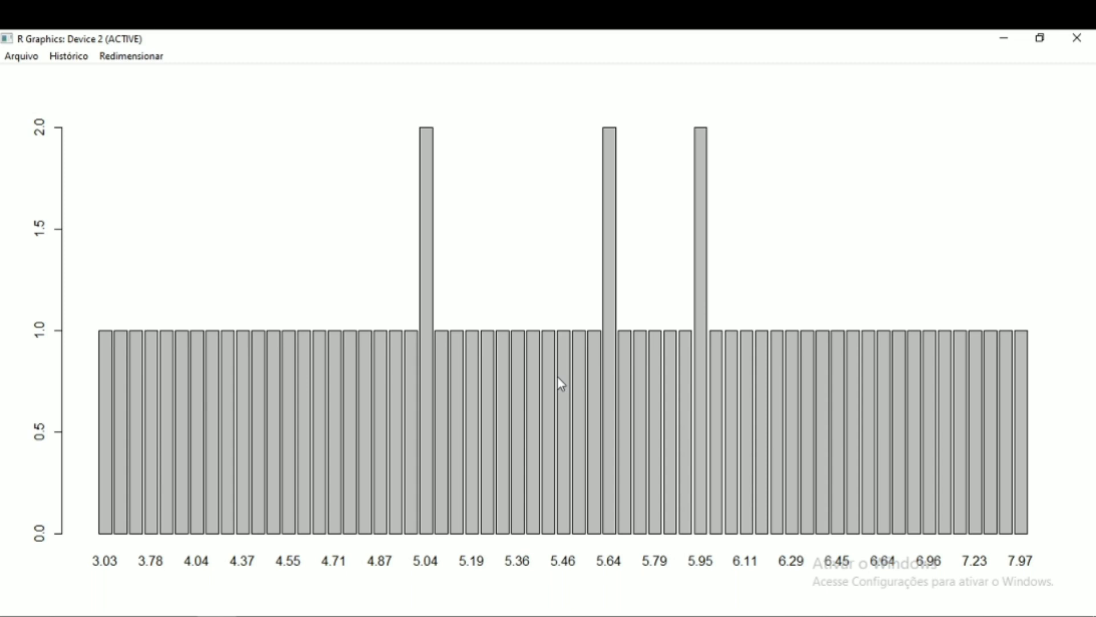
pyautogui.click(138, 615)
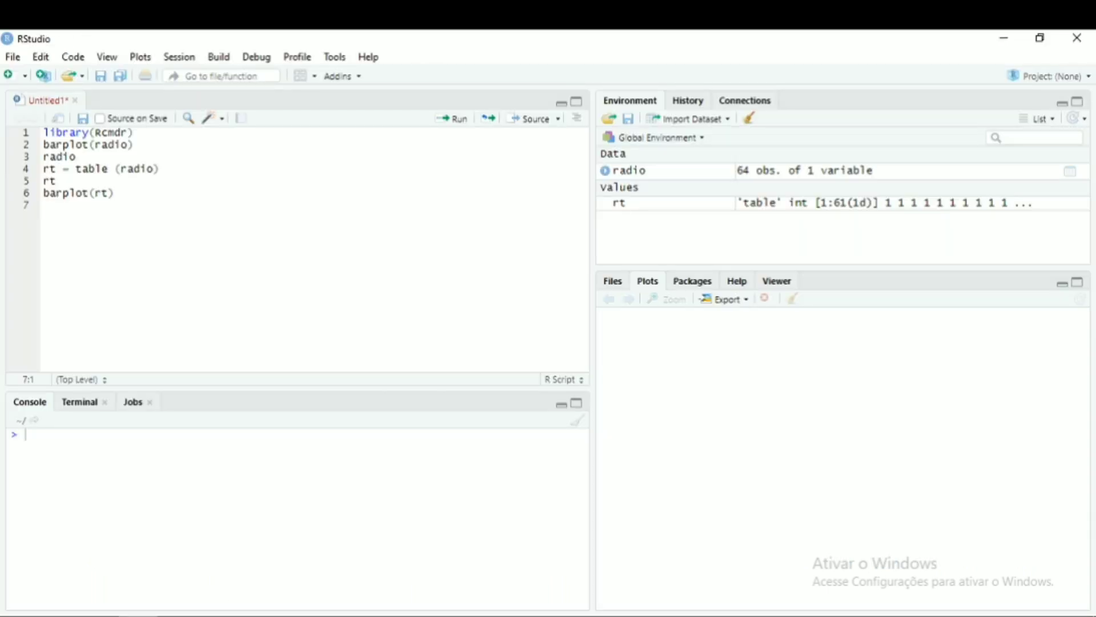
pyautogui.write('bar')
pyautogui.press('Return')
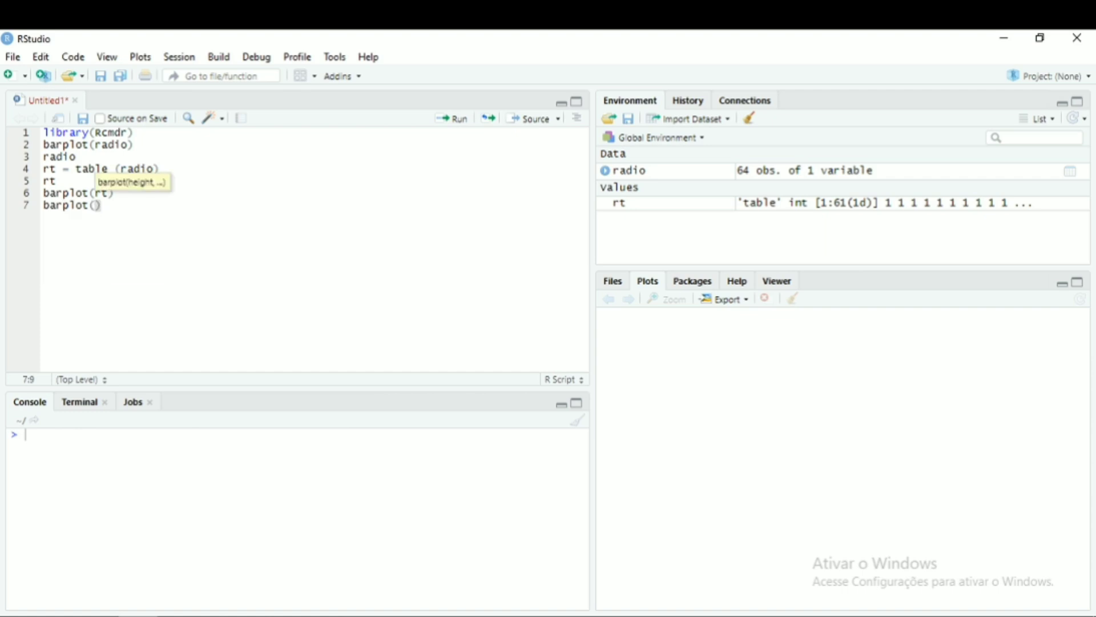
pyautogui.write('rt,')
pyautogui.press('Return')
pyautogui.write('main =')
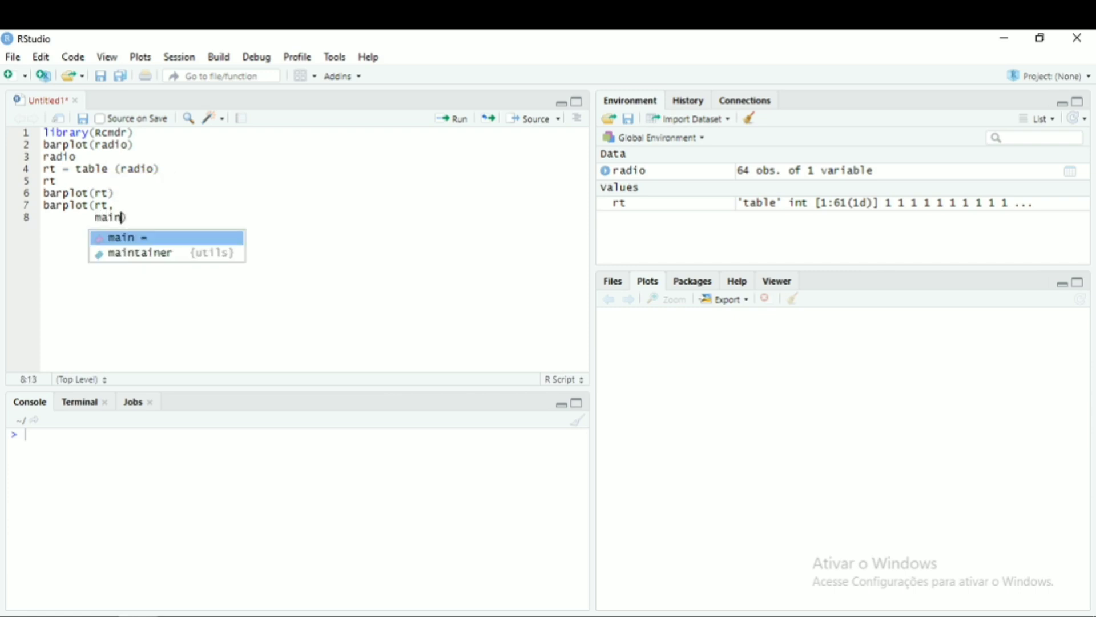
pyautogui.write('"')
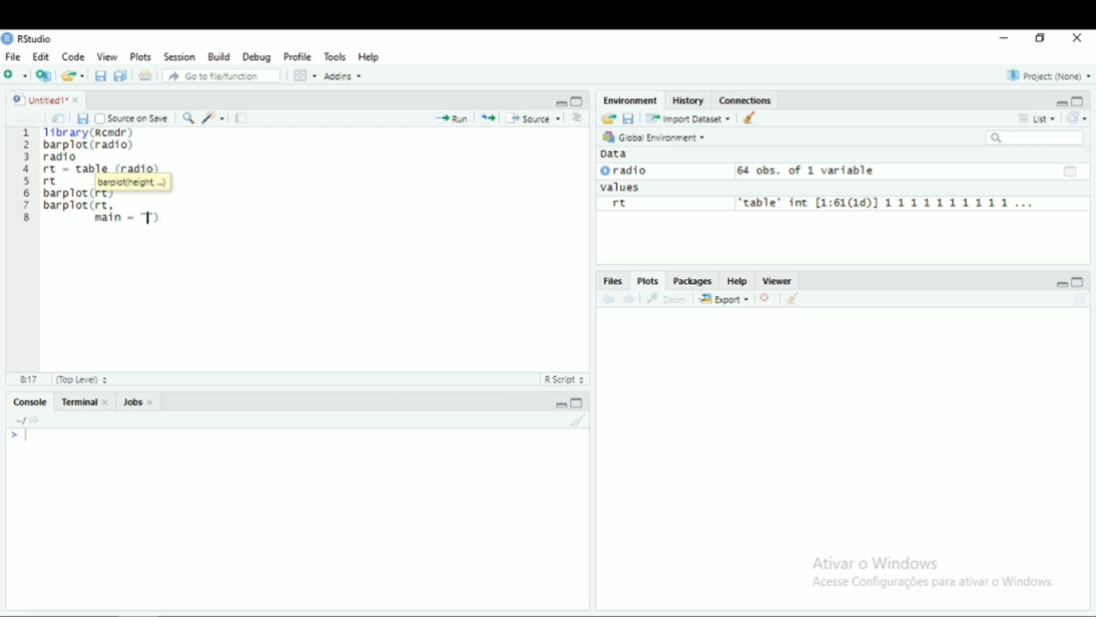
pyautogui.write('Radiotelesc')
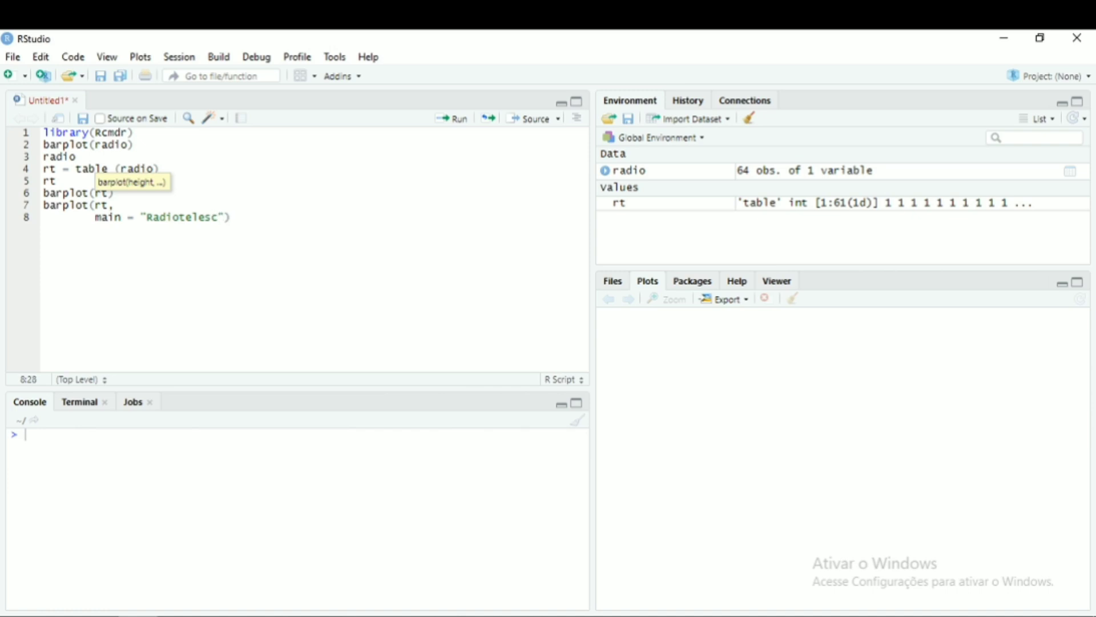
pyautogui.write('ópios",')
pyautogui.press('Return')
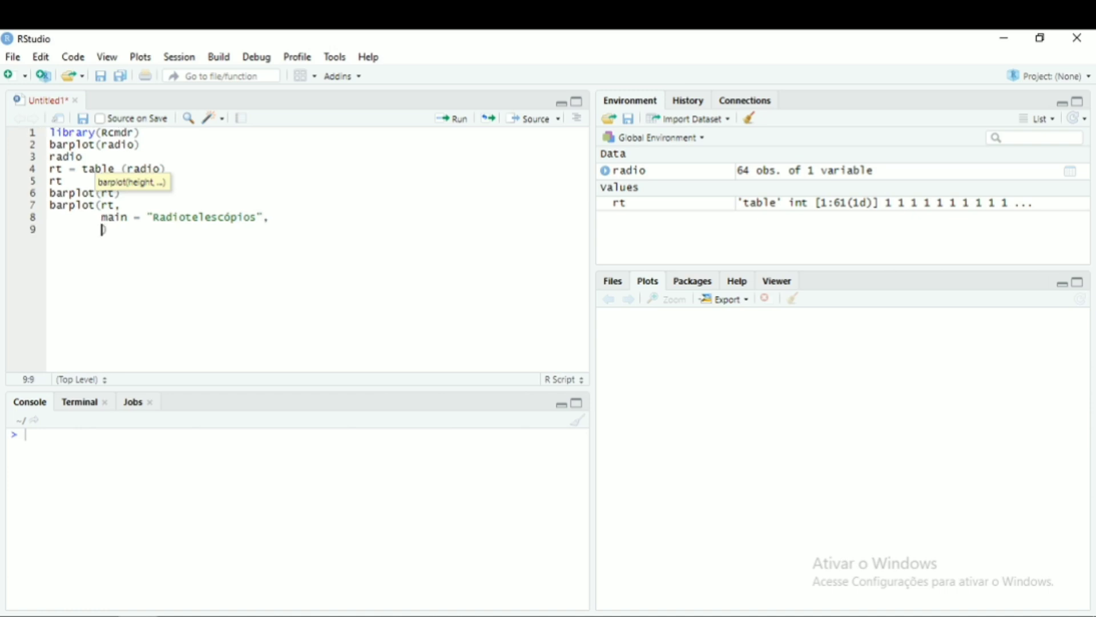
# - Add the x-axis label "tempos (s)" to the bar plot call
pyautogui.write('xla')
pyautogui.press('Tab')
pyautogui.write('"')
pyautogui.write('text')
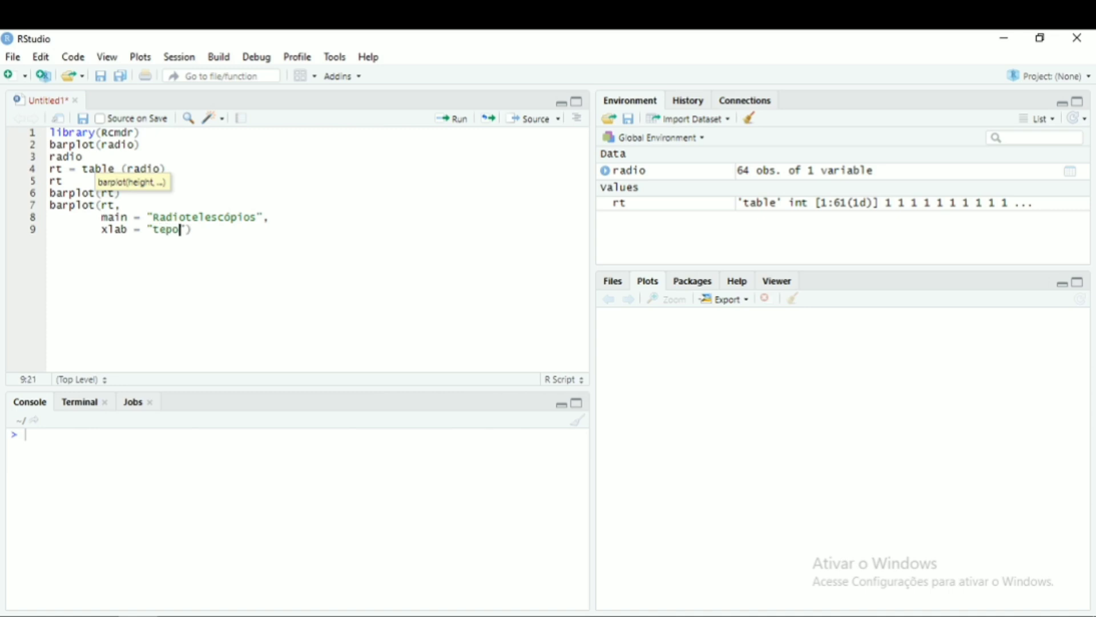
pyautogui.press('BackSpace')
pyautogui.press('BackSpace')
pyautogui.write('mpos (s)",')
pyautogui.press('Return')
# - Add the y-axis label "Freq. Absoluta" to the bar plot call
pyautogui.write('ylab')
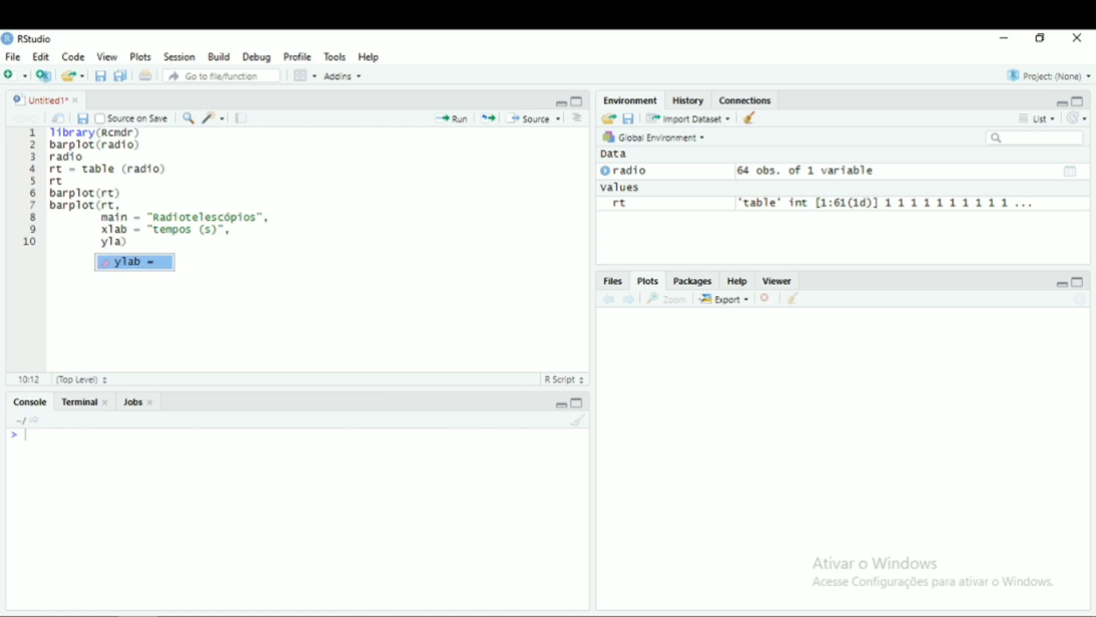
pyautogui.press('Tab')
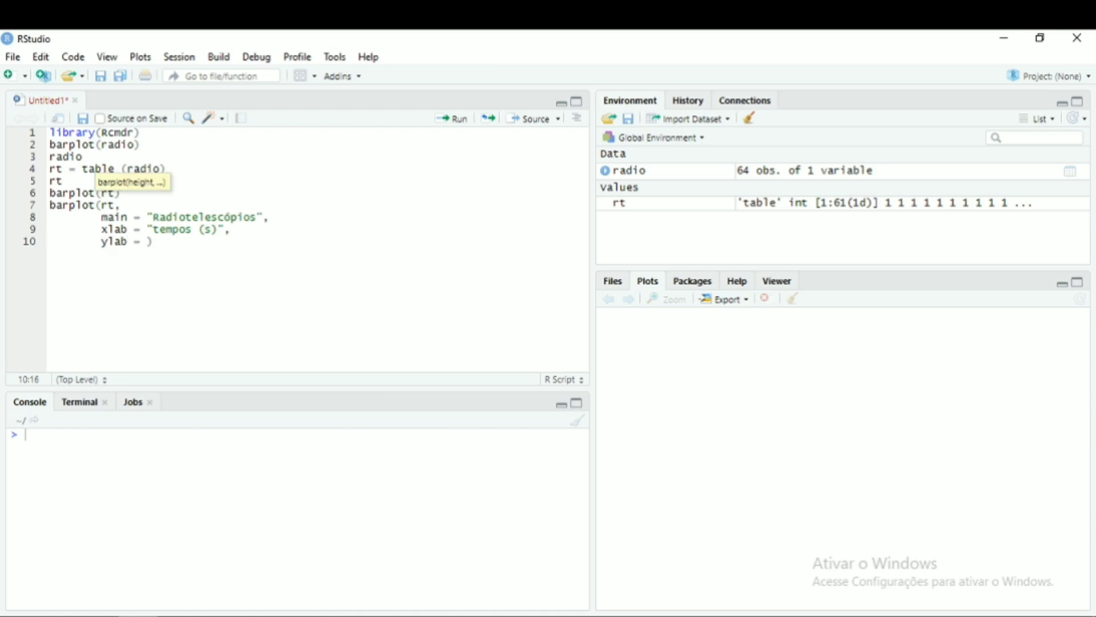
pyautogui.write('"Freq. Absoluta"')
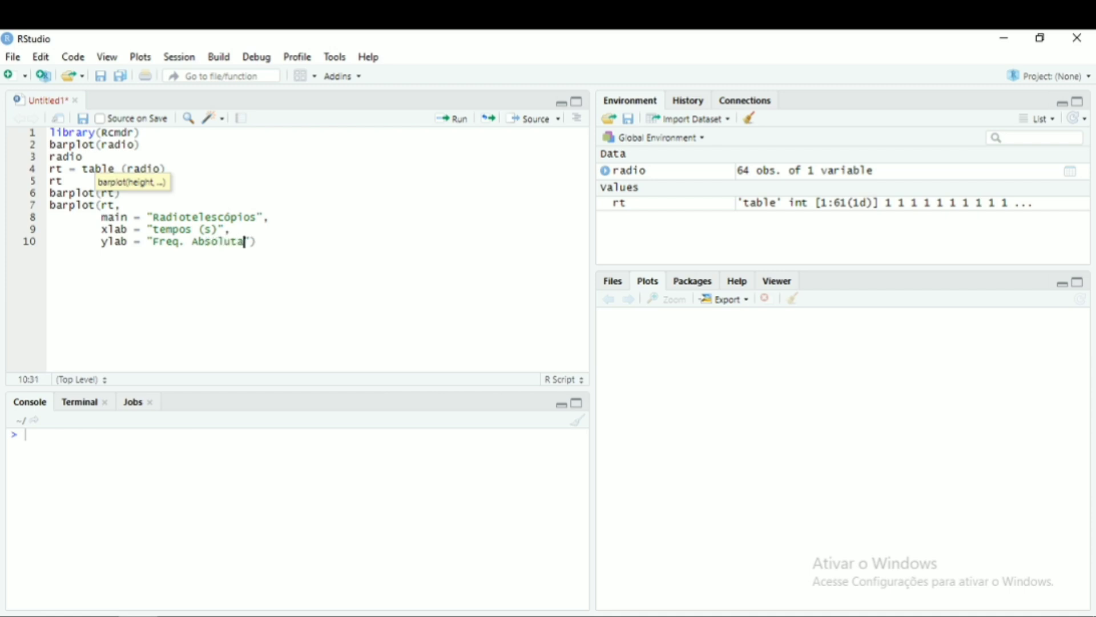
pyautogui.write(',')
# - Set the bar colour to "red", close the call, run it and view the resulting graphics window
pyautogui.press('Return')
pyautogui.write('col')
pyautogui.press('Return')
pyautogui.write('"red"')
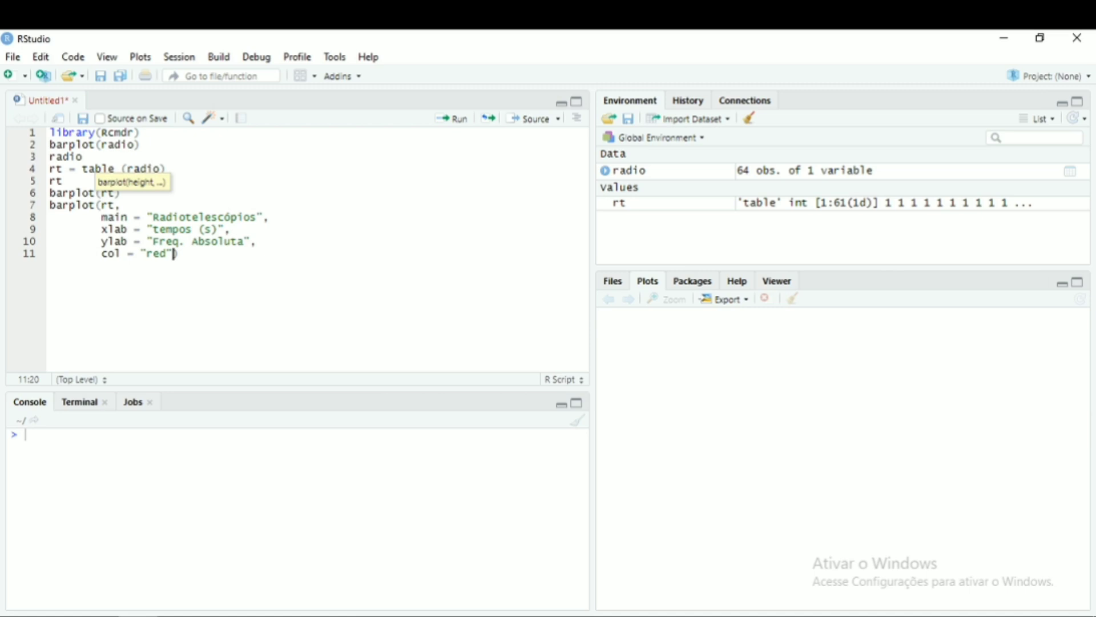
pyautogui.write(')')
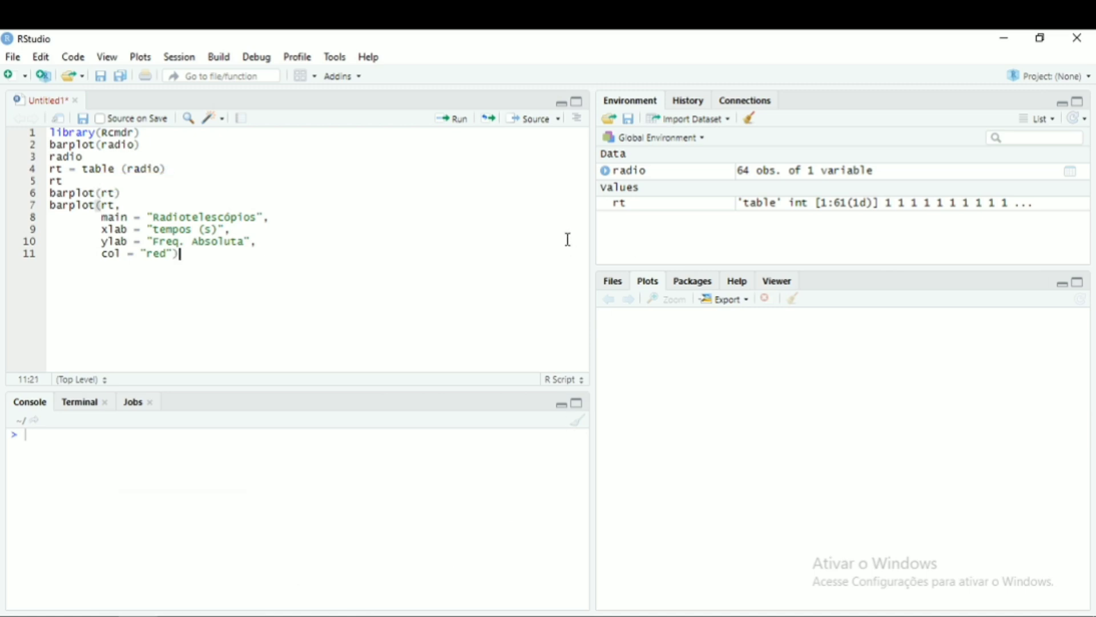
pyautogui.click(454, 122)
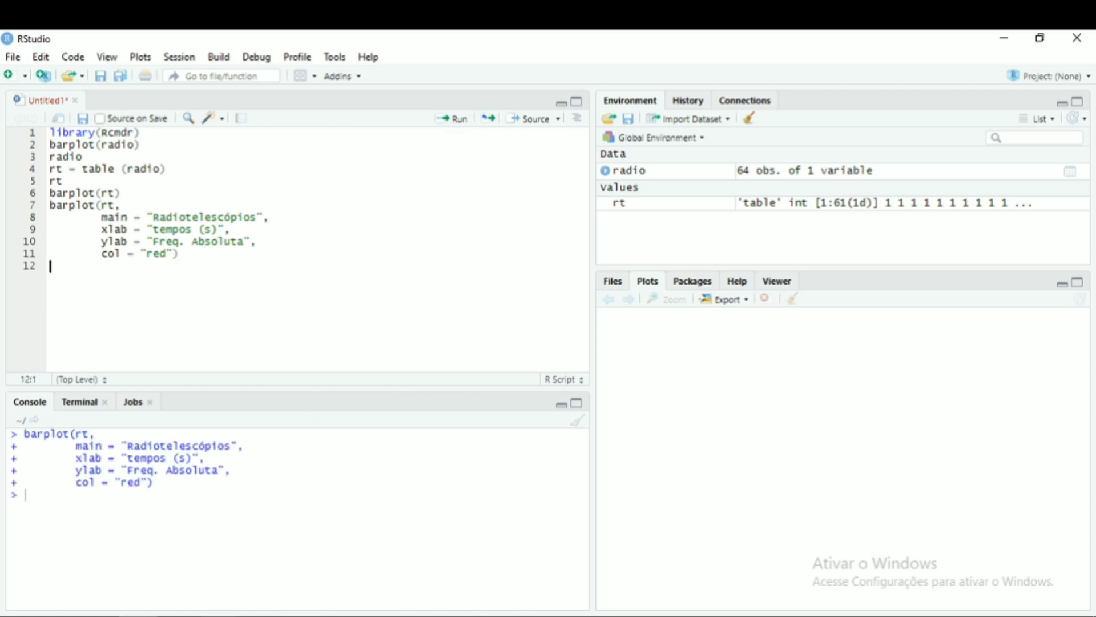
pyautogui.click(265, 564)
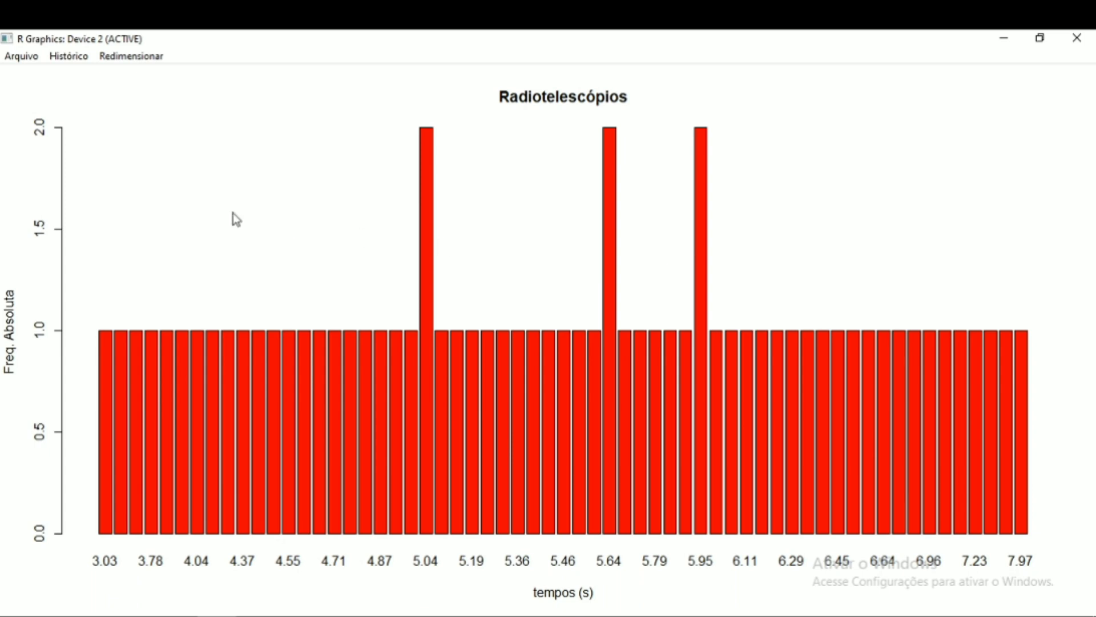
# - Save the bar plot as a PNG image named bar.rt, then switch back to Word
pyautogui.click(24, 62)
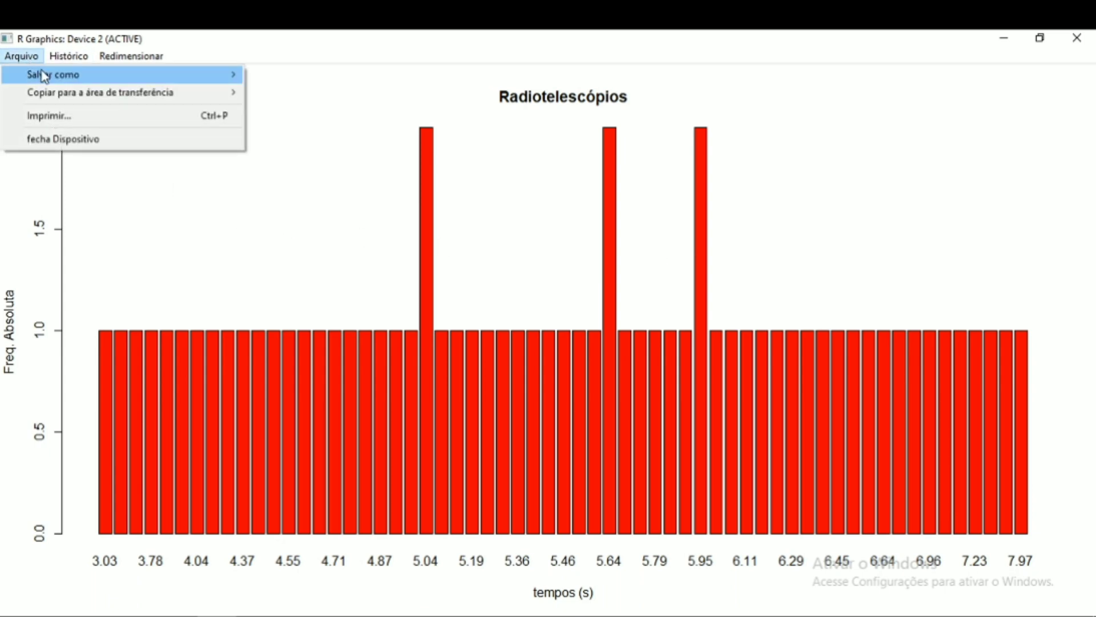
pyautogui.moveTo(46, 80)
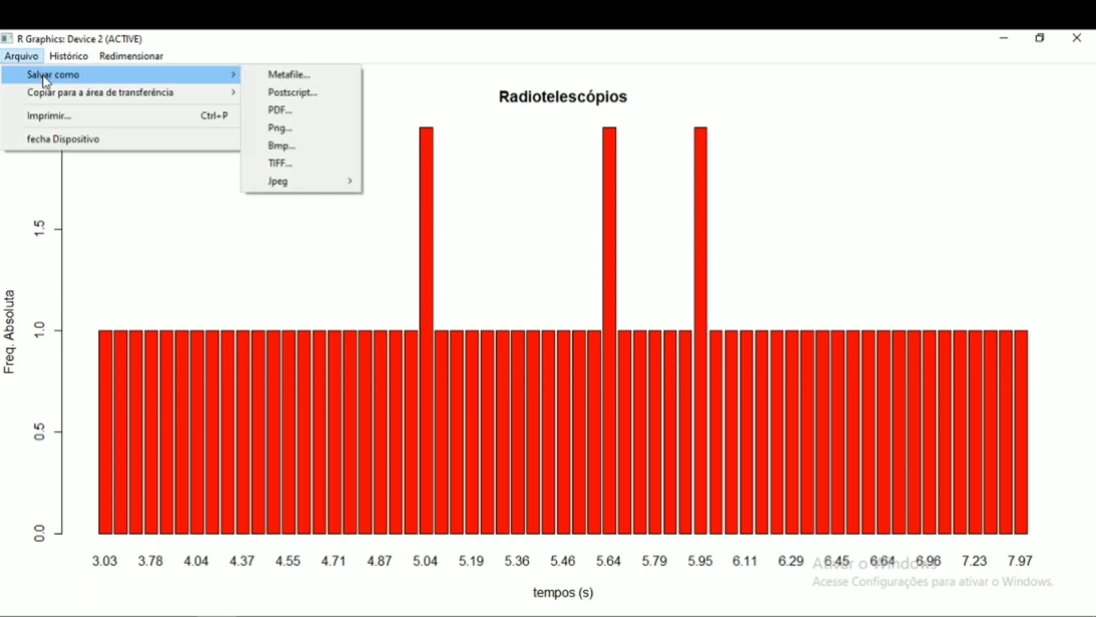
pyautogui.click(292, 130)
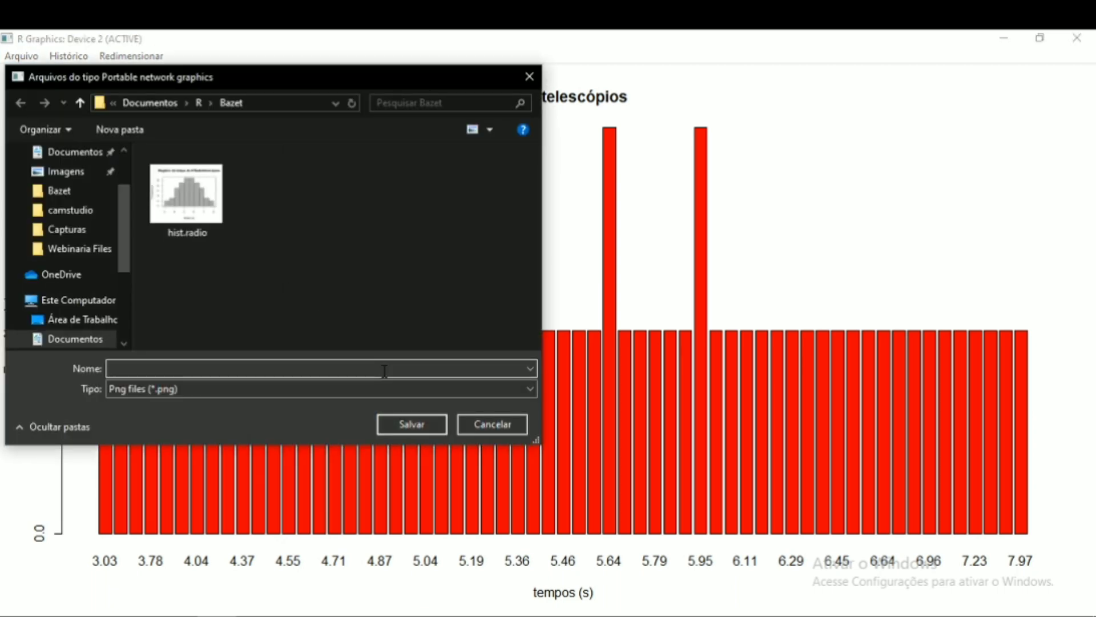
pyautogui.write('bar.rt')
pyautogui.click(421, 424)
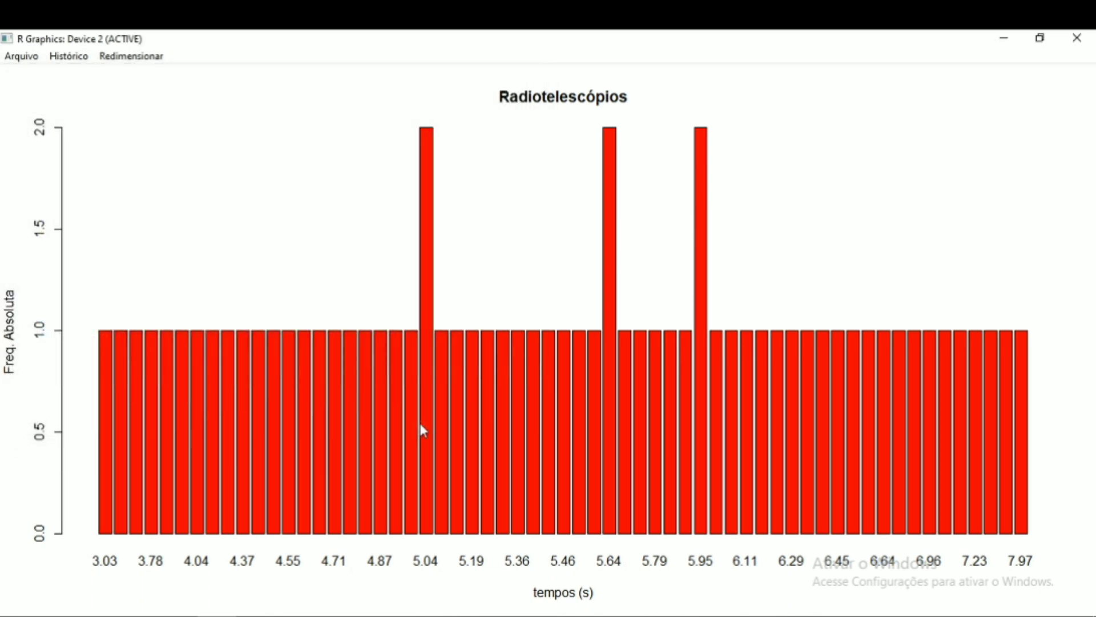
pyautogui.click(255, 616)
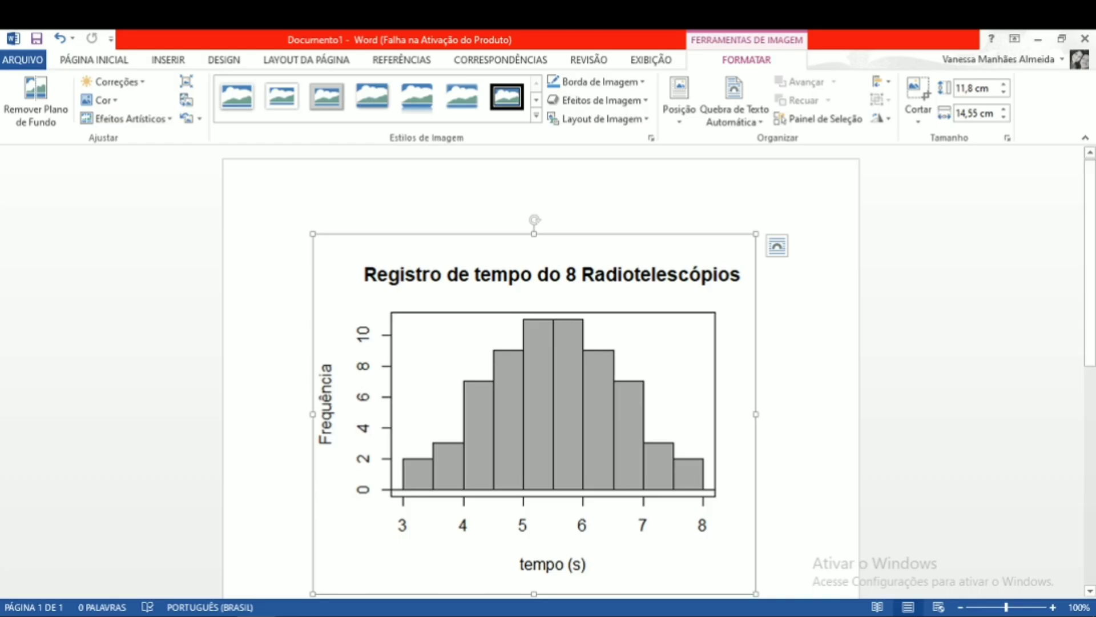
# - Insert the saved bar.rt image into the Word document below the histogram
pyautogui.scroll(-10, 534, 402)
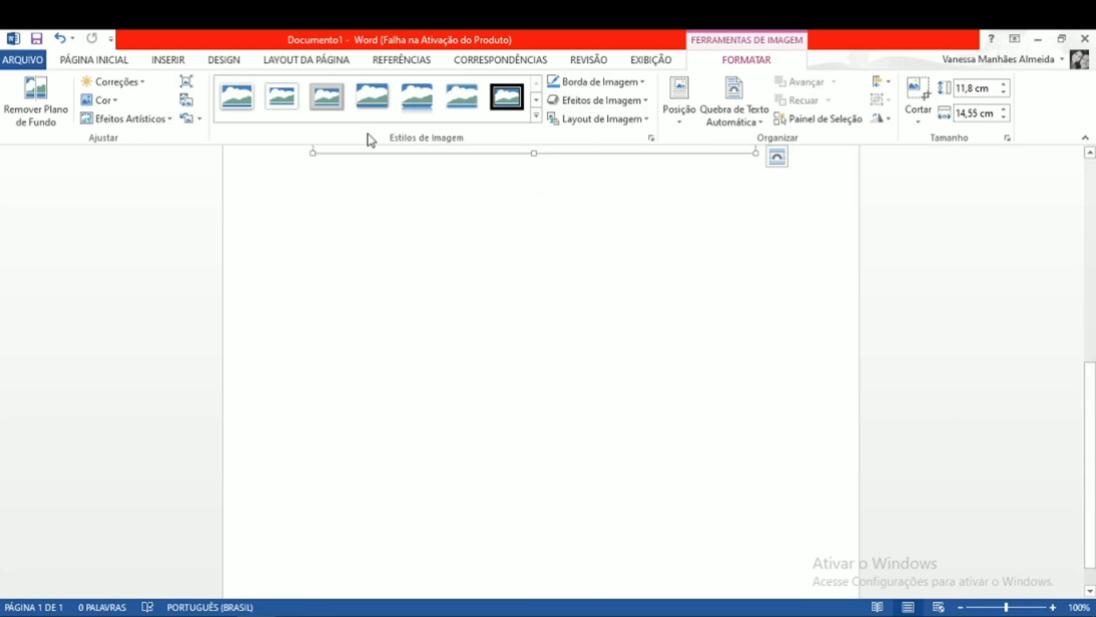
pyautogui.click(168, 59)
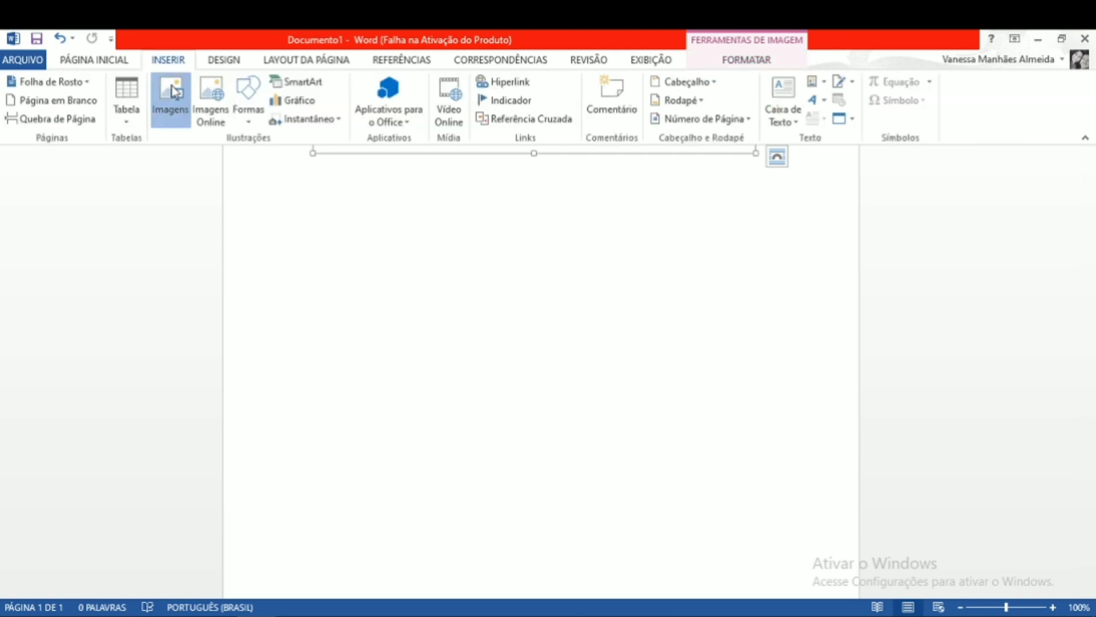
pyautogui.click(171, 94)
pyautogui.click(213, 153)
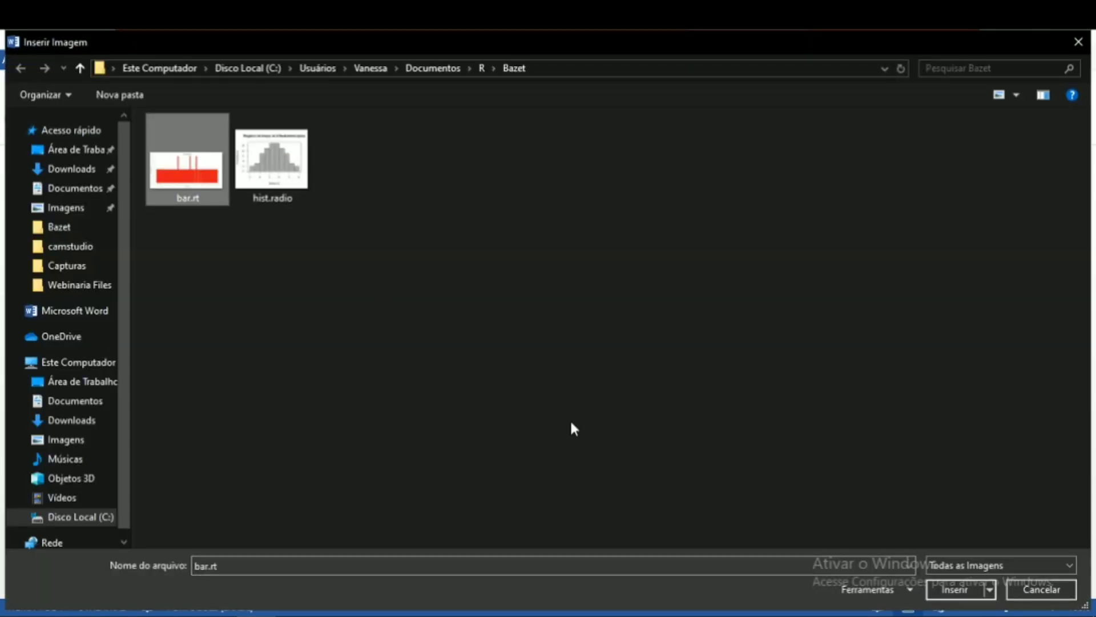
pyautogui.click(960, 587)
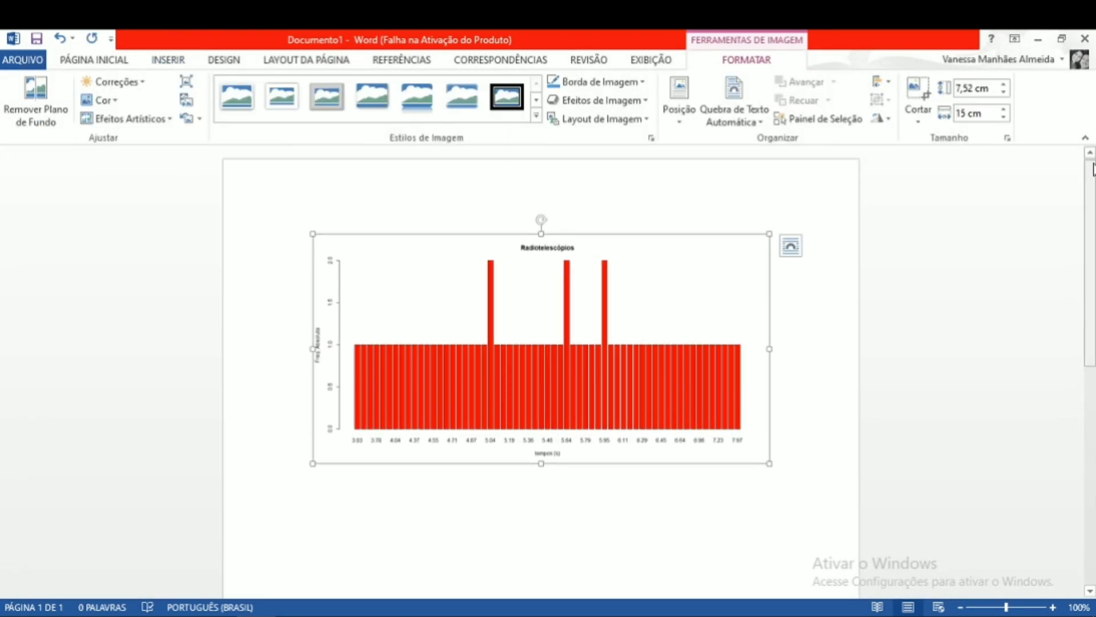
pyautogui.moveTo(1093, 169); pyautogui.dragTo(1093, 116)
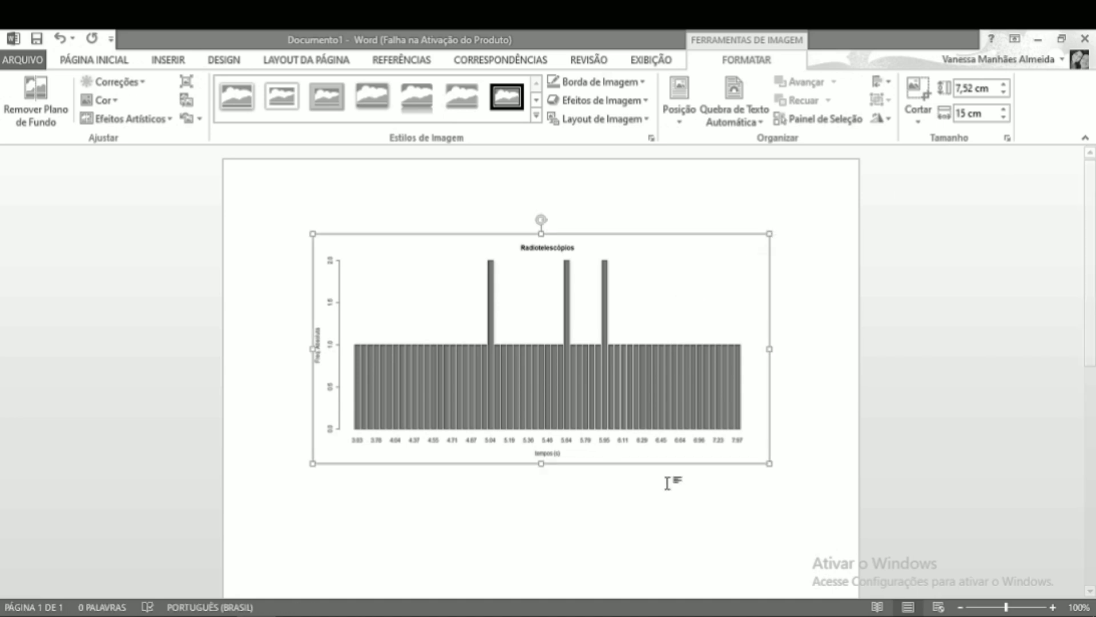
pyautogui.moveTo(1092, 314)
pyautogui.mouseDown()
pyautogui.moveTo(1091, 526)
pyautogui.moveTo(1092, 311)
pyautogui.mouseUp()
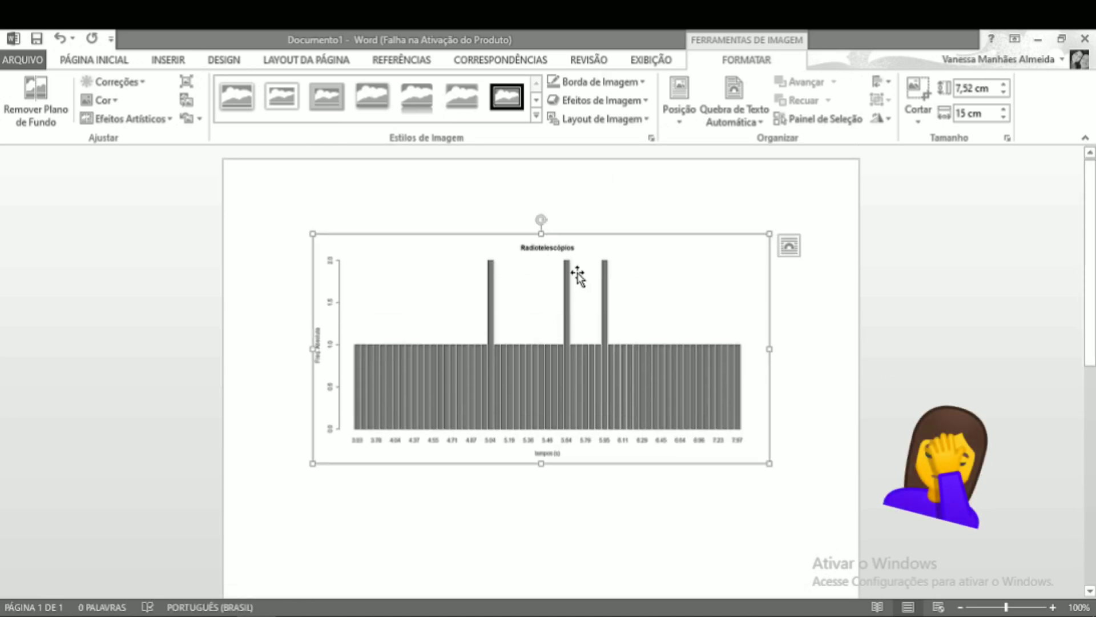
pyautogui.click(839, 255)
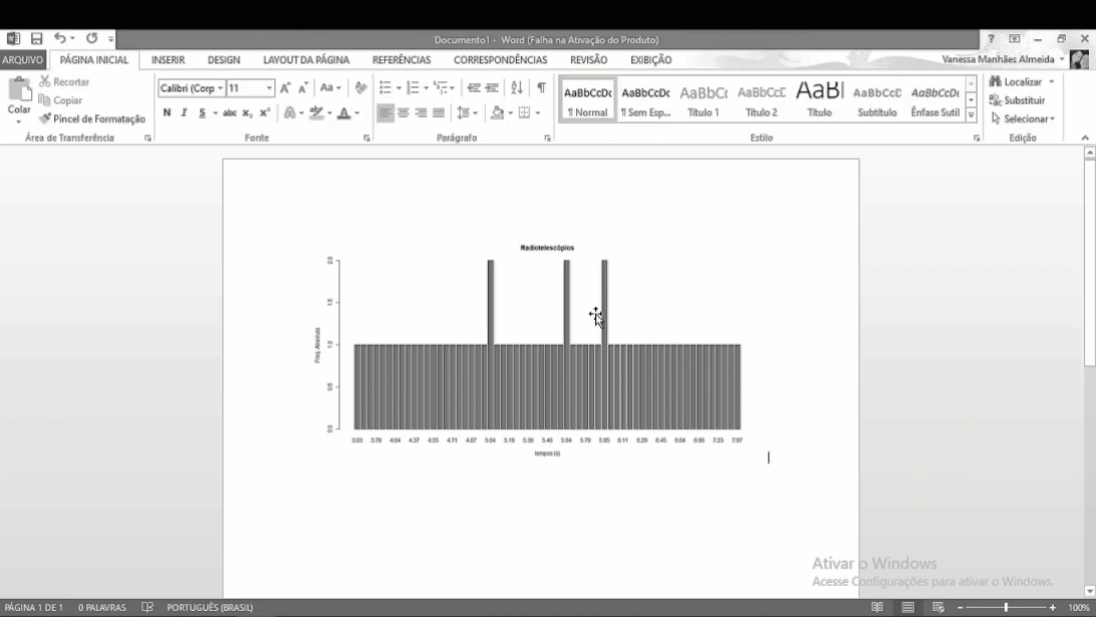
pyautogui.moveTo(595, 316); pyautogui.dragTo(588, 393)
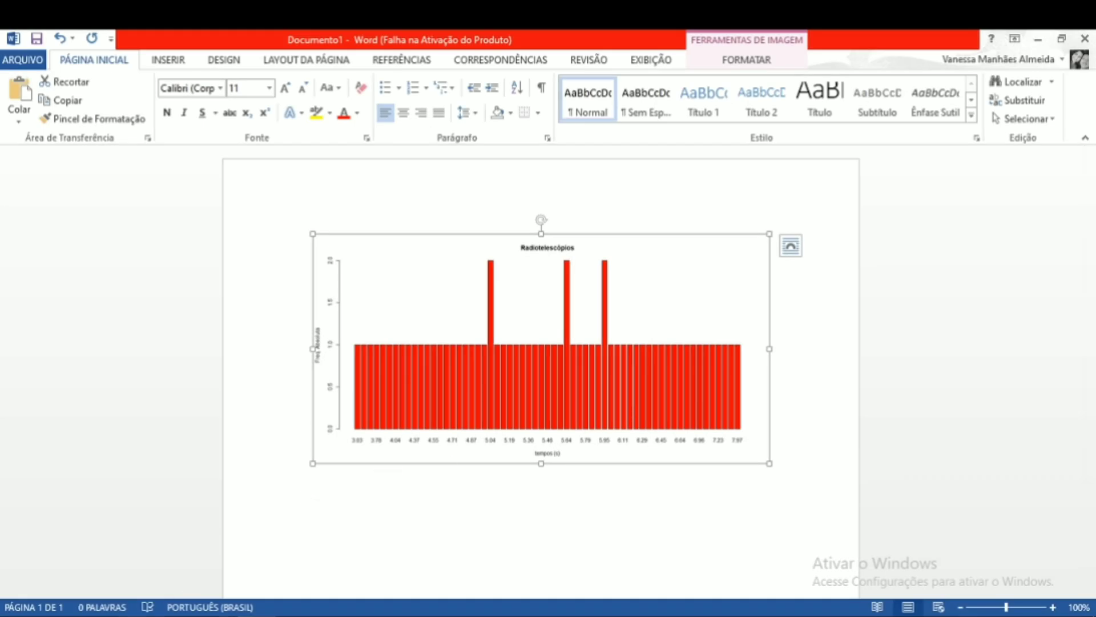
# - Switch to RStudio, add pie(rt) to the script and run it to draw a pie chart, then close its window
pyautogui.hotkey('alt', 'Tab')
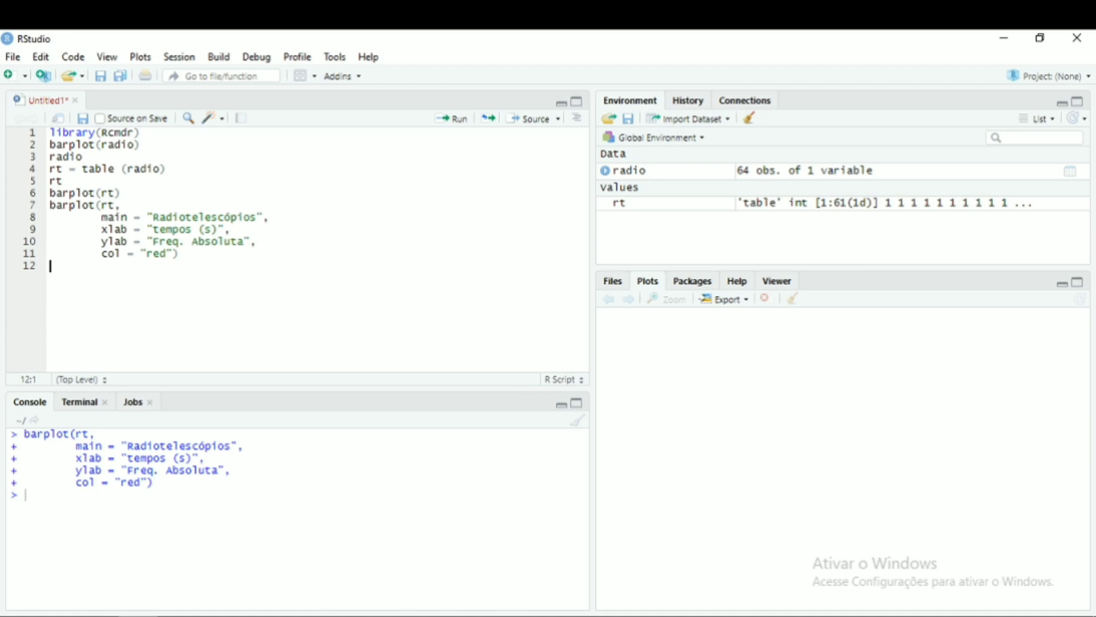
pyautogui.write('pie(')
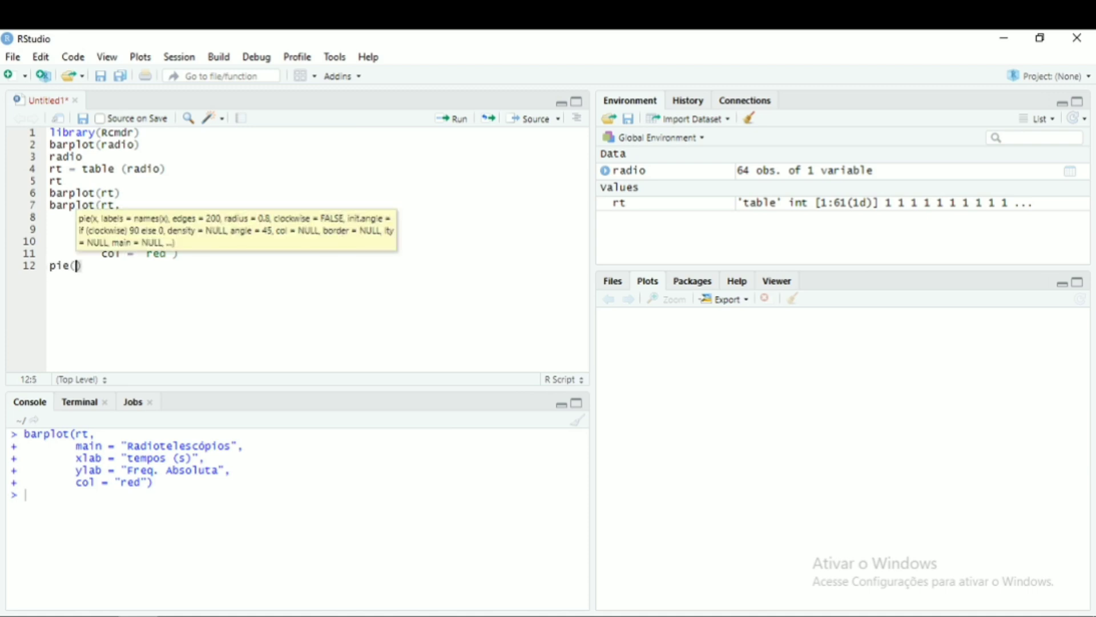
pyautogui.write('rt')
pyautogui.hotkey('ctrl', 'Return')
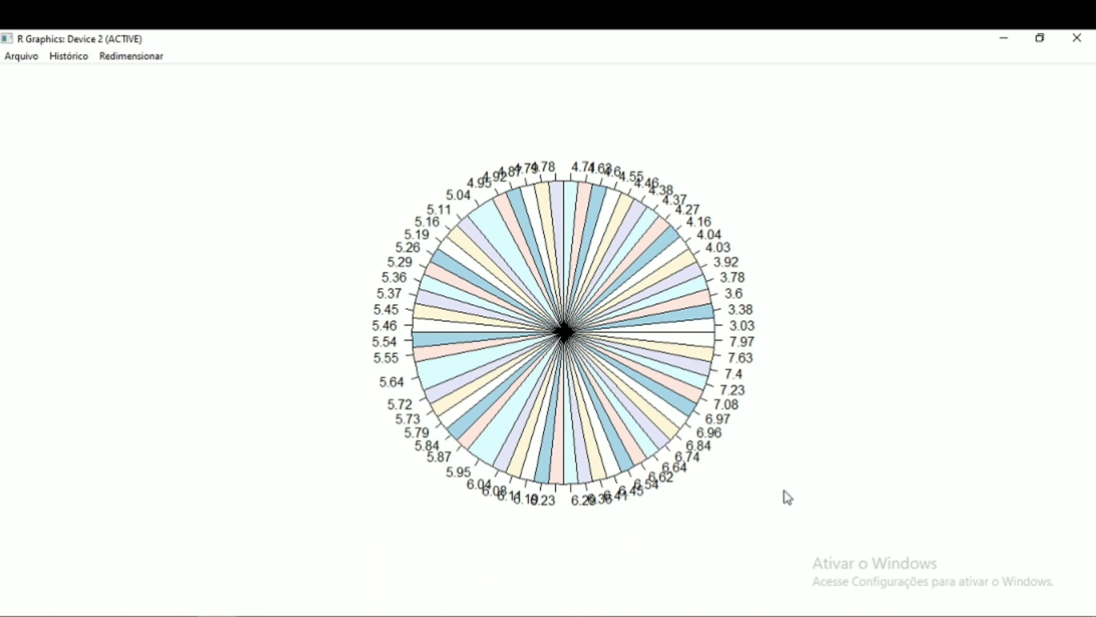
pyautogui.click(1080, 39)
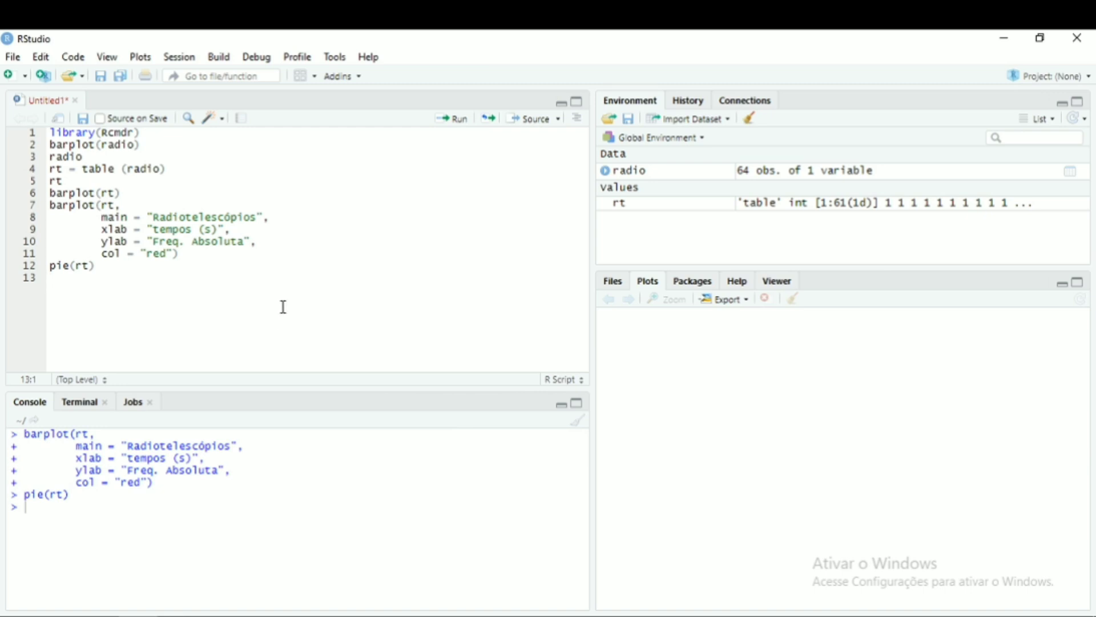
pyautogui.moveTo(284, 306); pyautogui.dragTo(284, 208)
pyautogui.click(410, 318)
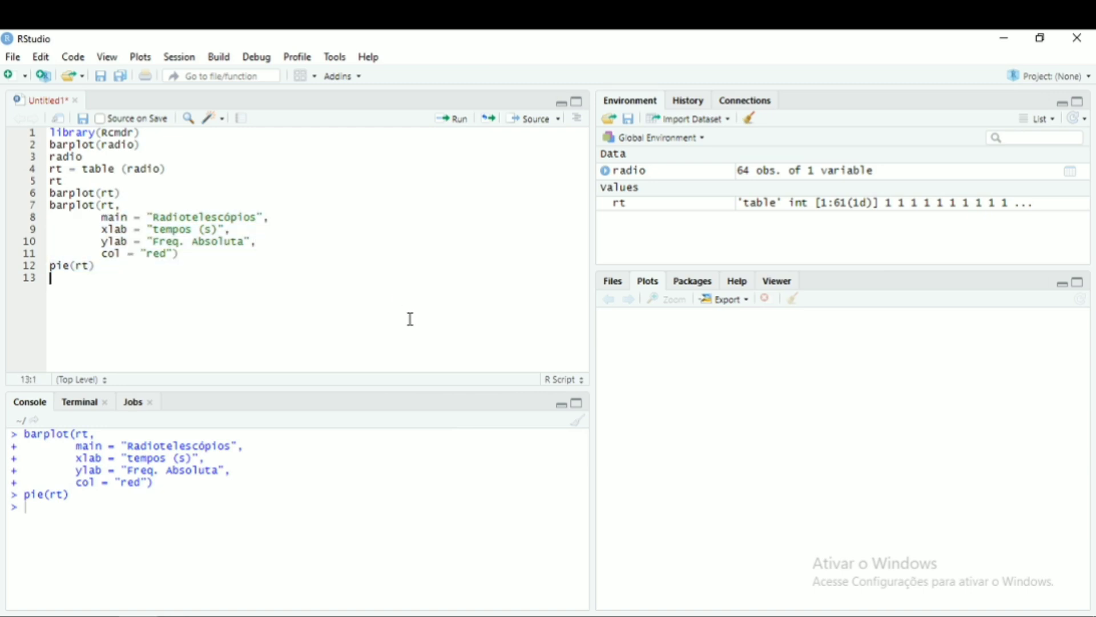